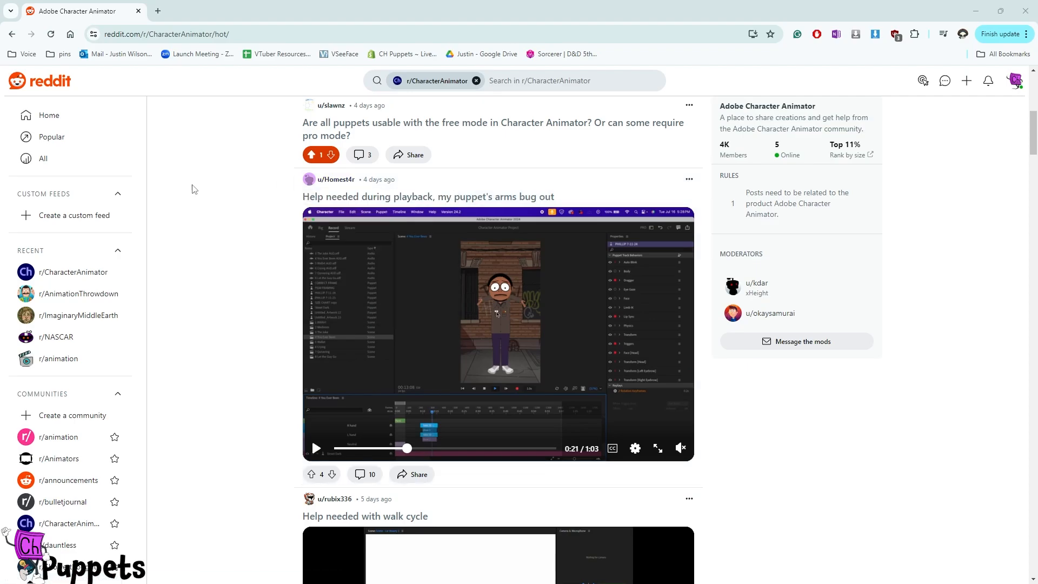
Play back the puppet arm glitch video in the Reddit help post, pause it, and switch to Character Animator.
left_click(380, 448)
left_click(316, 448)
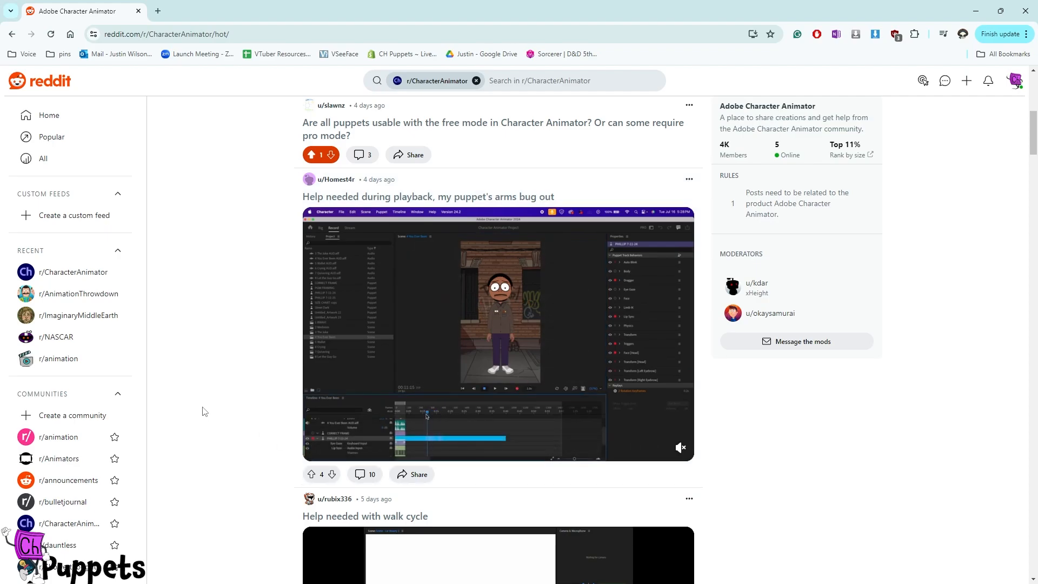
mouse_move(396, 331)
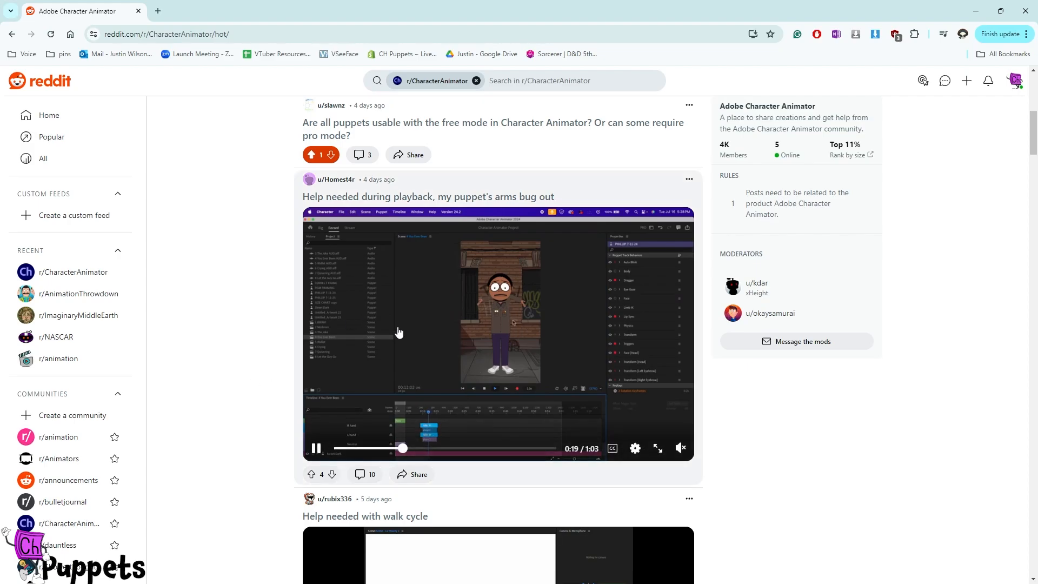
left_click(314, 449)
left_click(980, 12)
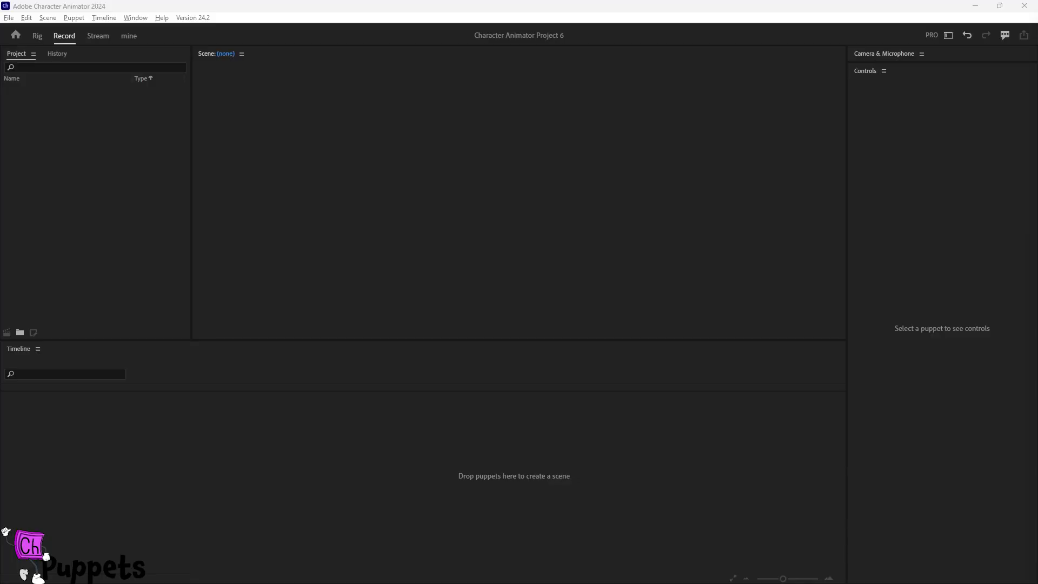
Import the gathered puppet files into the project and add the PHILLIP 7-11-24 puppet to a new scene.
left_click_drag(291, 143, 89, 125)
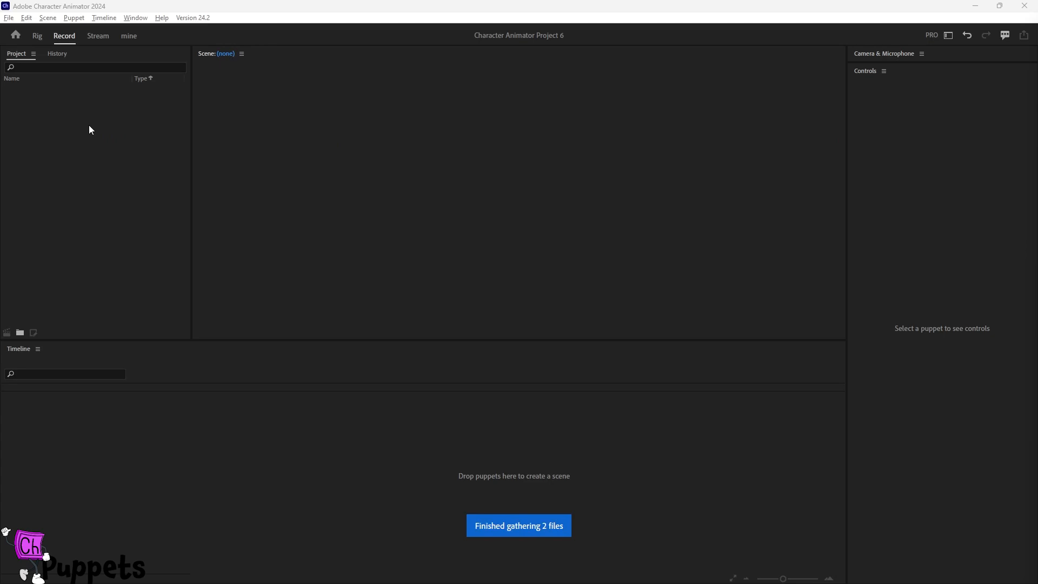
double_click(48, 89)
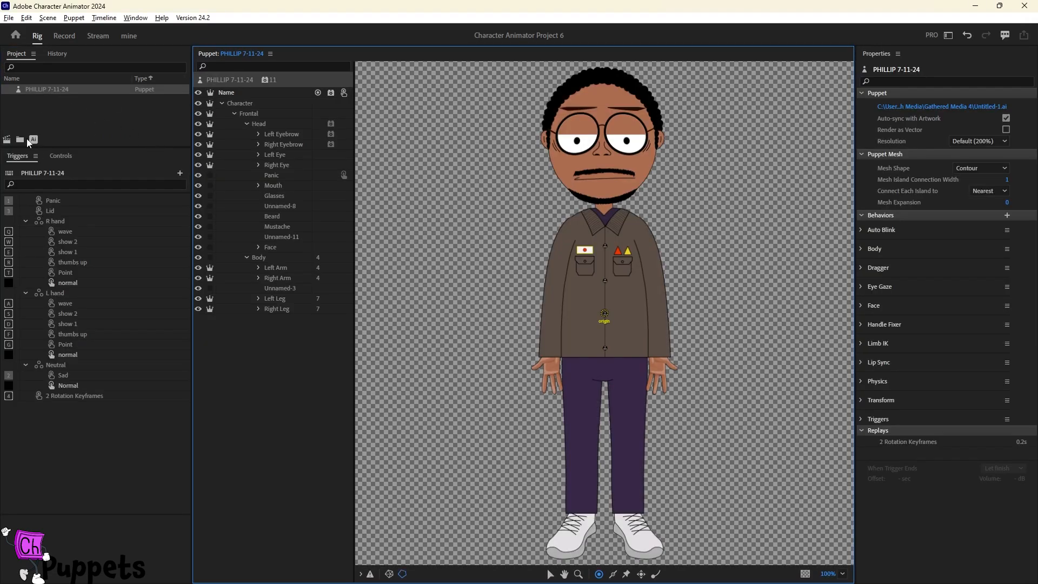
left_click(8, 139)
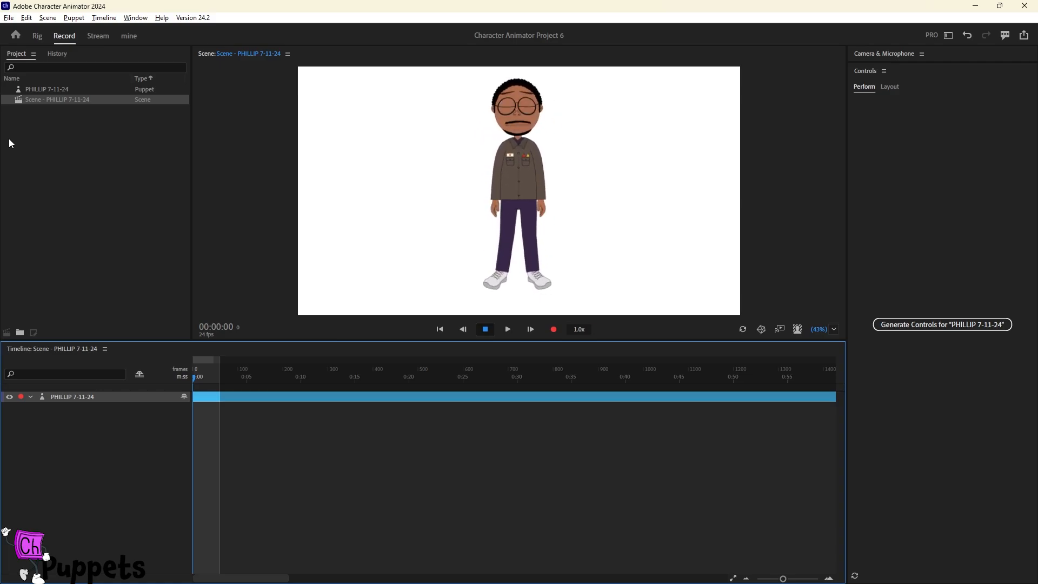
Compare the puppet's live performance in the scene with its rig and inspect the Character layer.
left_click(37, 35)
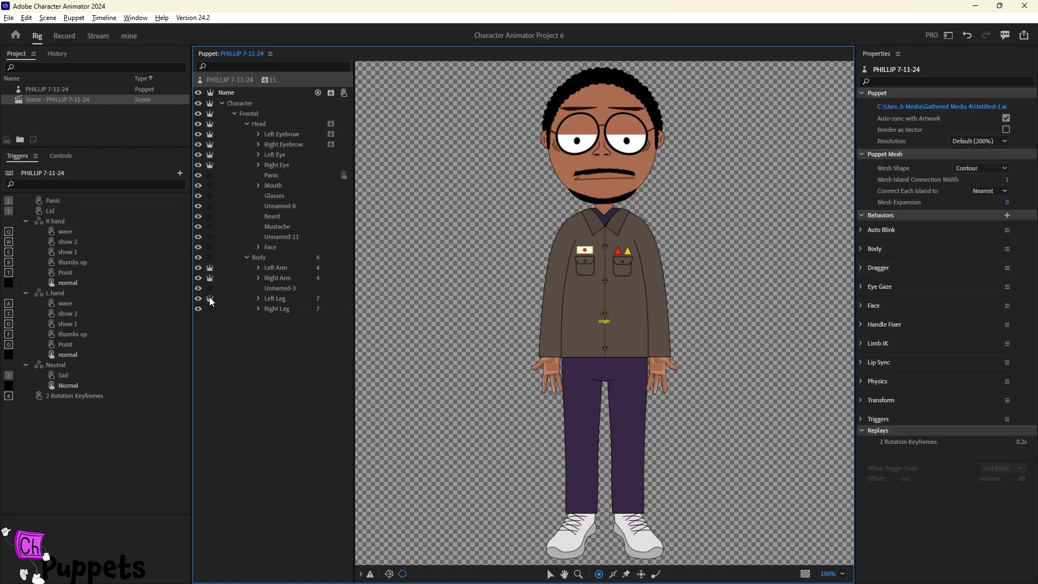
left_click(64, 36)
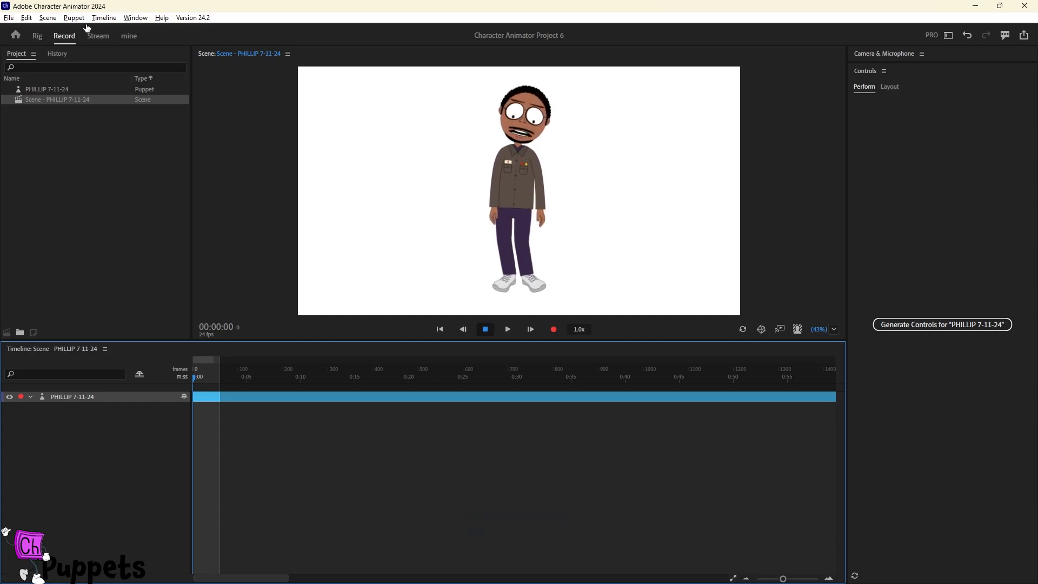
left_click(37, 36)
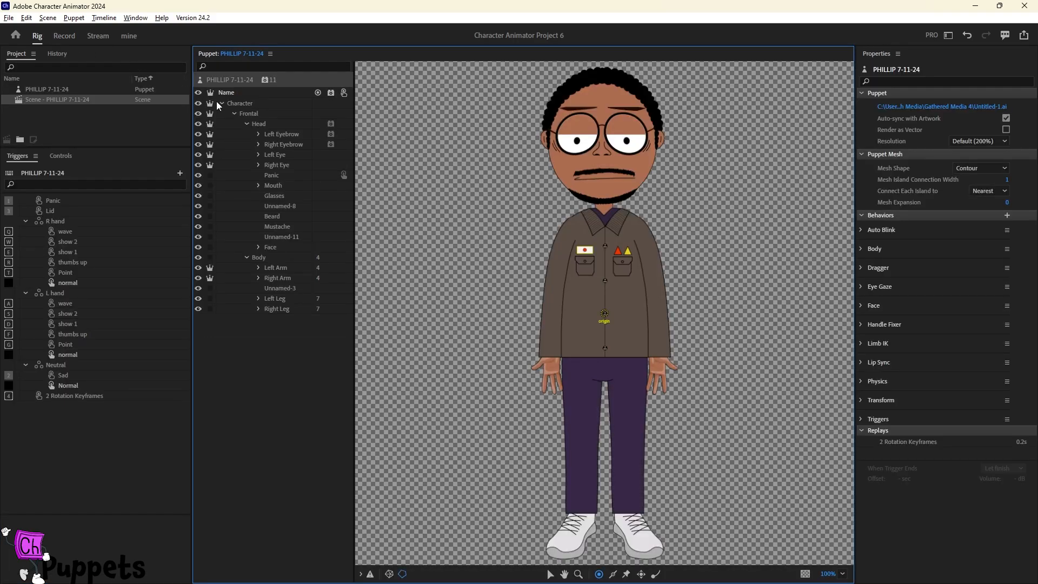
left_click(252, 104)
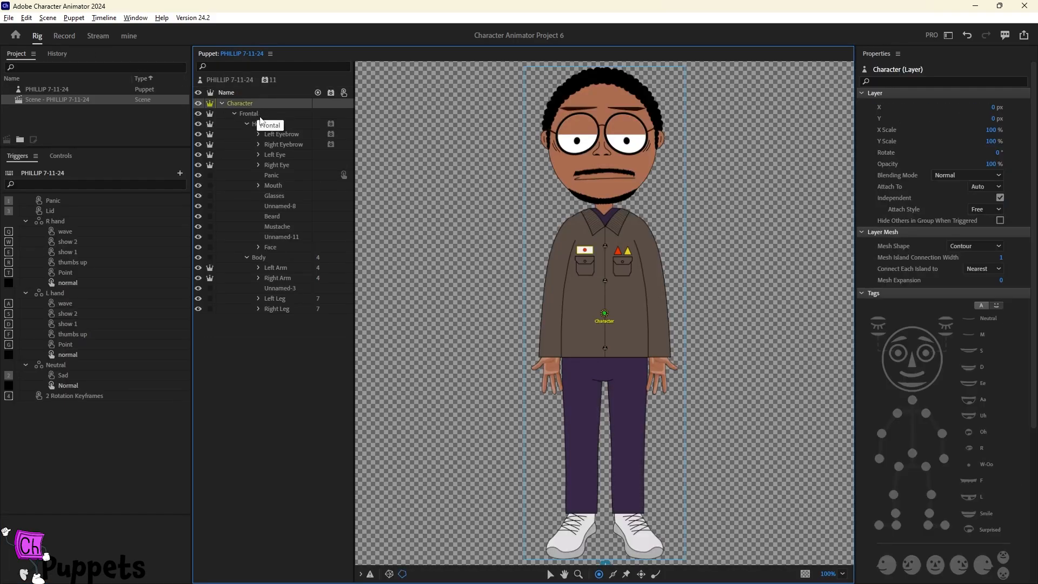
Remove the Head tag from the Frontal layer and move its handle from the neck down to the waist.
left_click(260, 115)
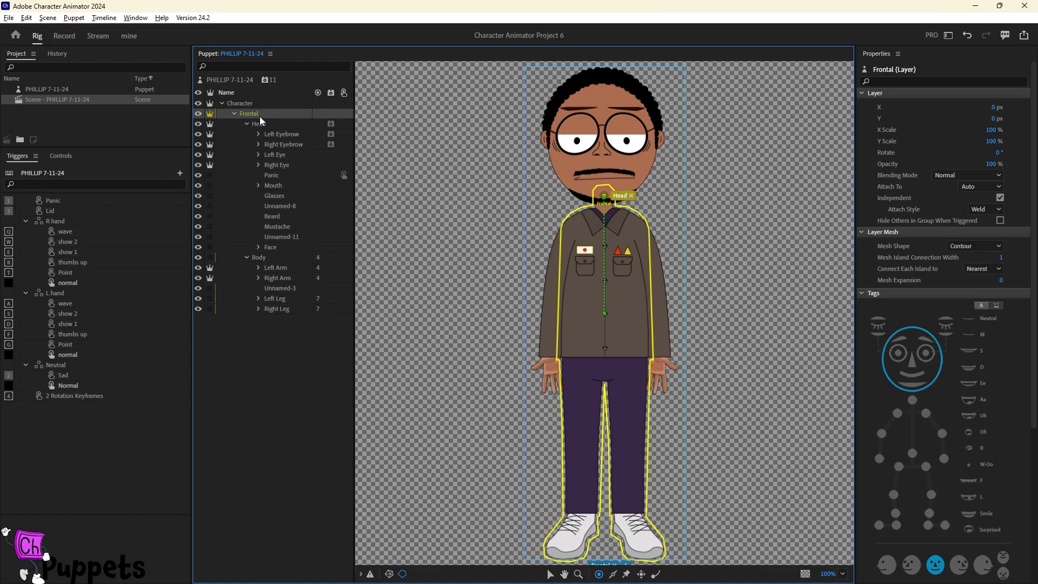
left_click(630, 195)
left_click(604, 198)
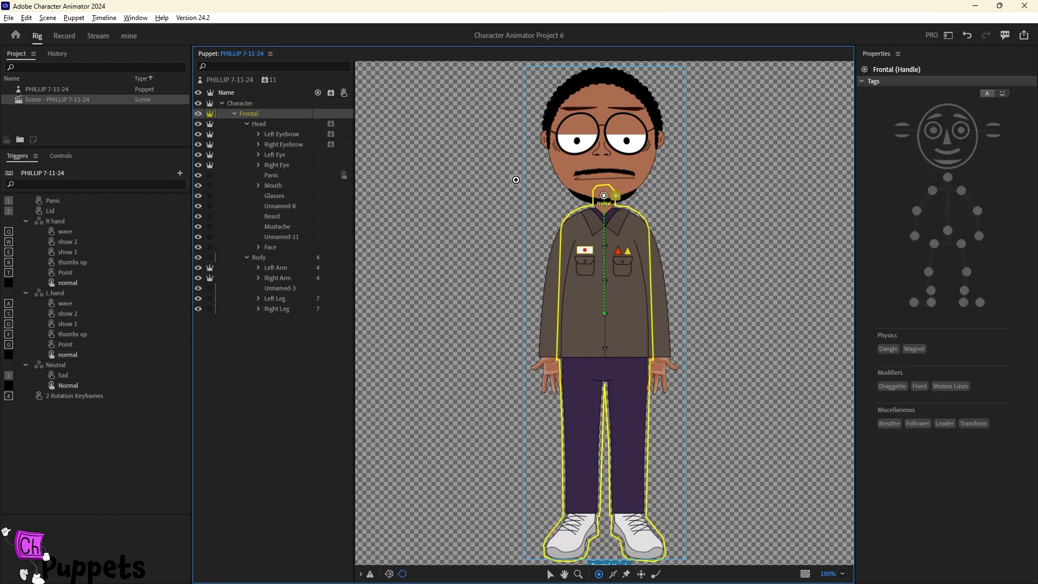
left_click(234, 114)
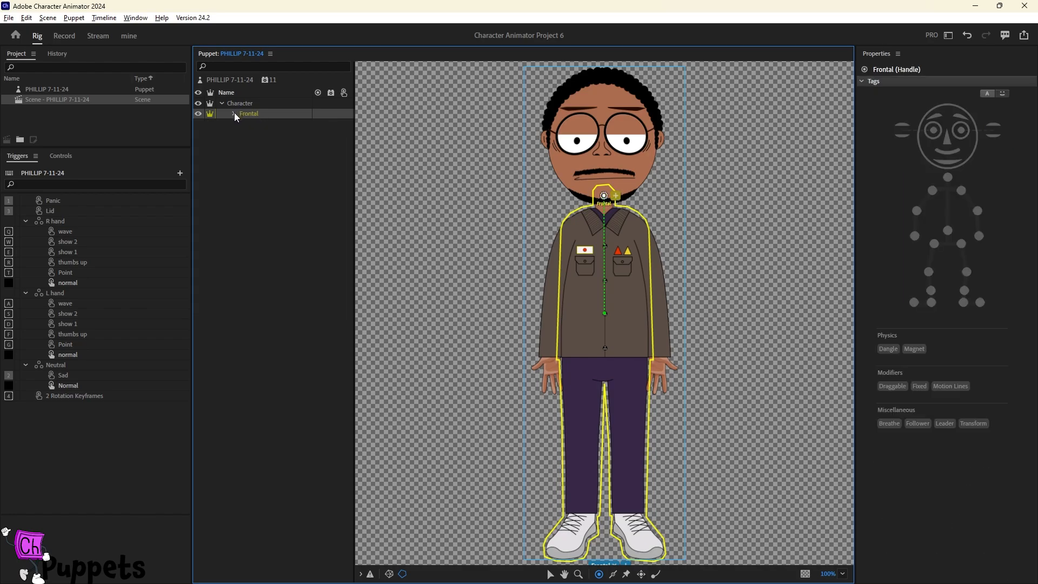
left_click(235, 114)
left_click(246, 124)
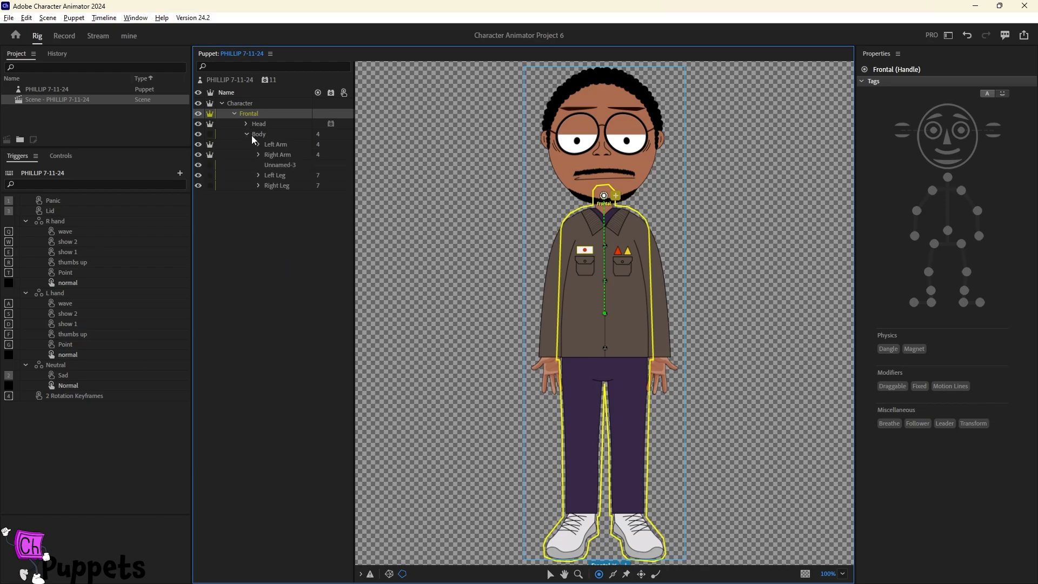
left_click(248, 134)
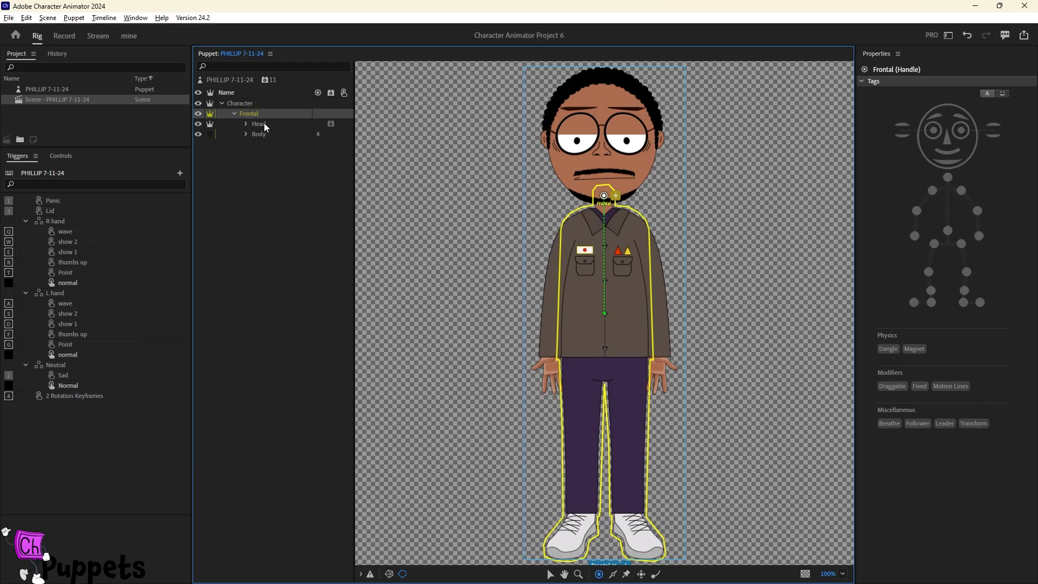
left_click_drag(603, 197, 604, 323)
Examine the Head group's outline, tags and sublayers from Left Eyebrow down to Face.
left_click(247, 123)
left_click(264, 124)
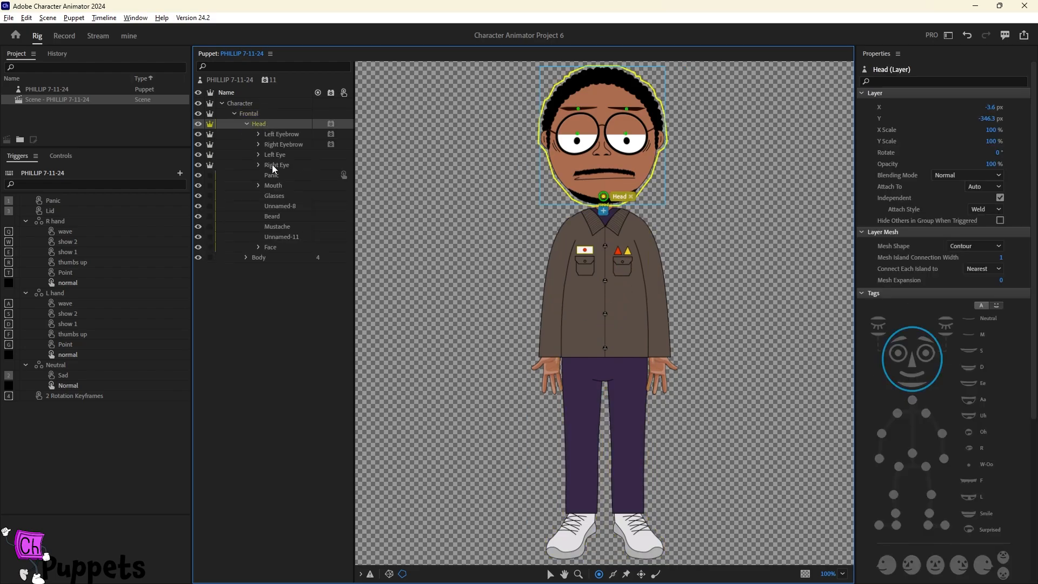
left_click(277, 237)
left_click(274, 247)
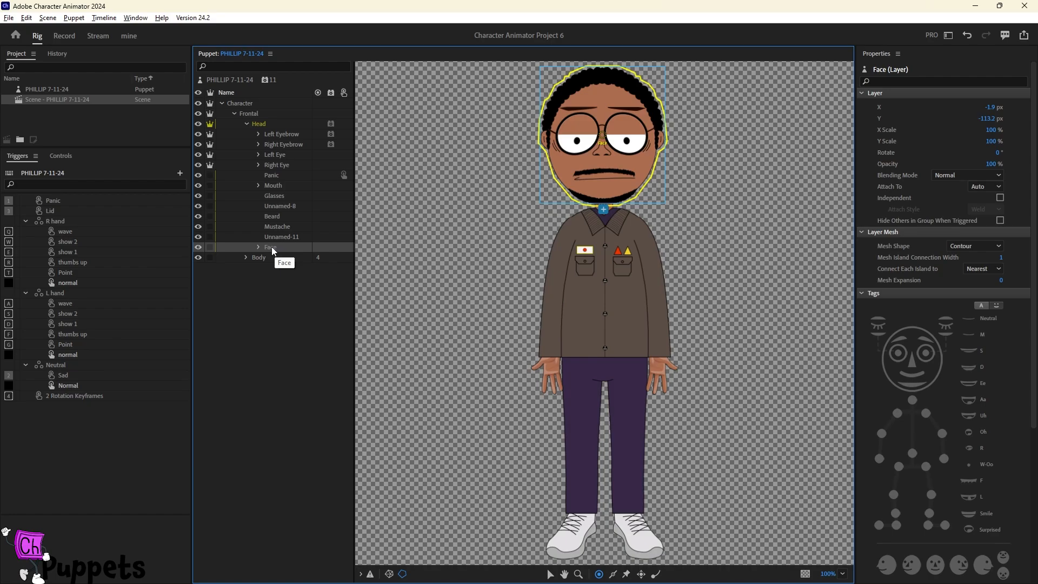
left_click(258, 247)
left_click(259, 248)
left_click(286, 138, "shift")
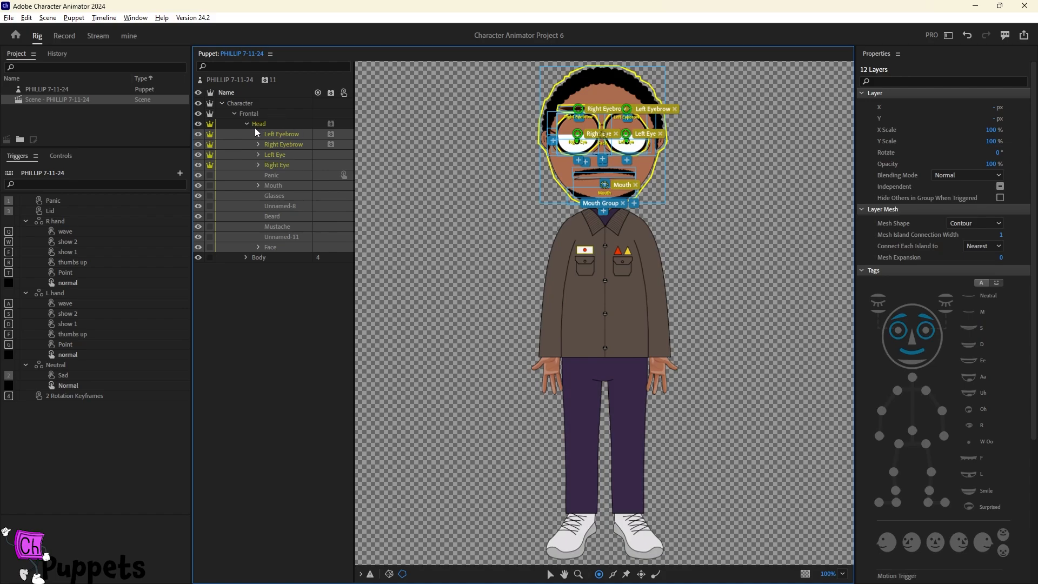
left_click(268, 136)
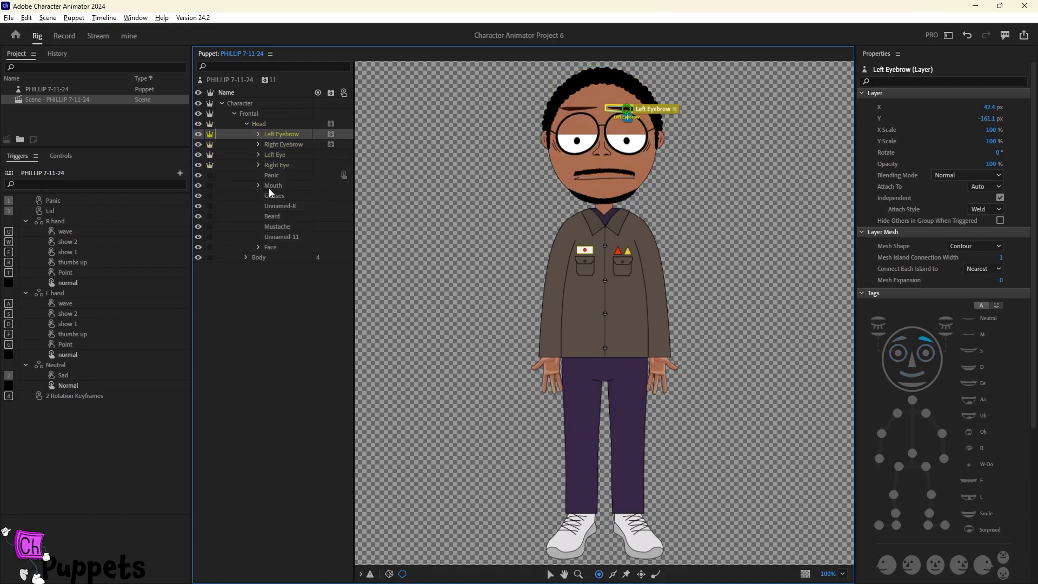
left_click(258, 134)
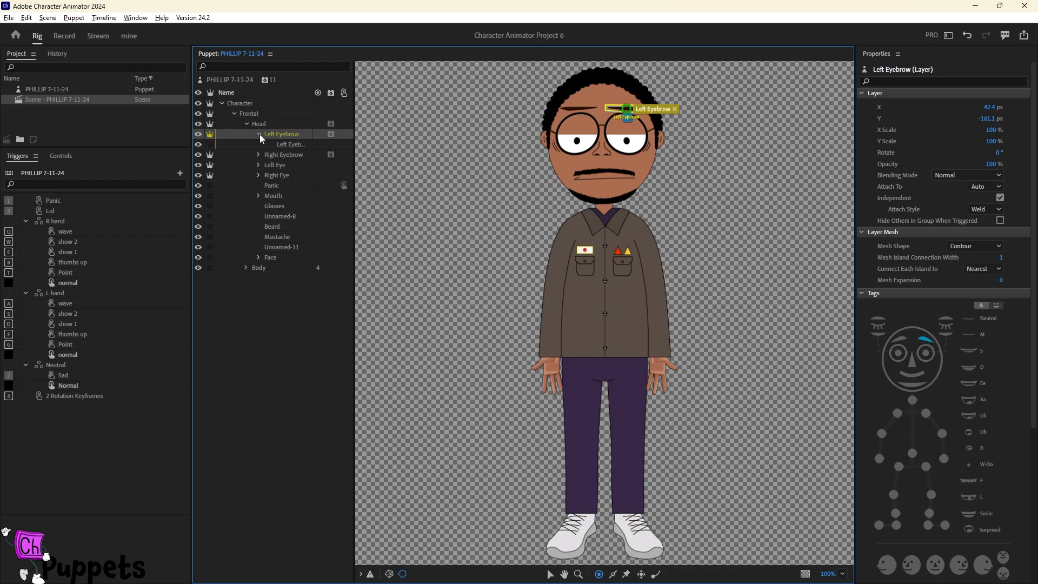
left_click(259, 135)
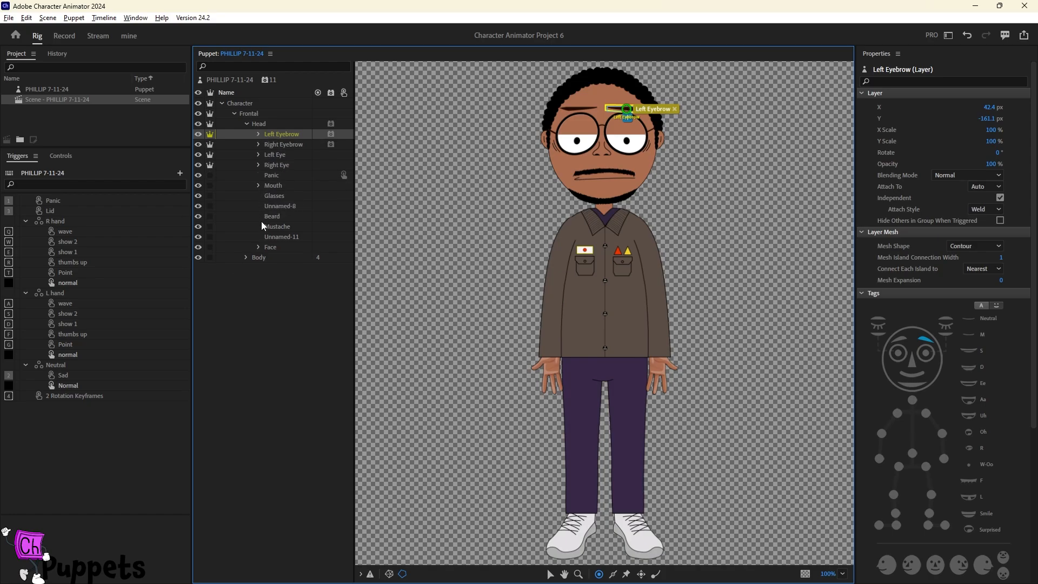
Expand the Body group and inspect the handles and independence of both arms and both legs.
left_click(247, 257)
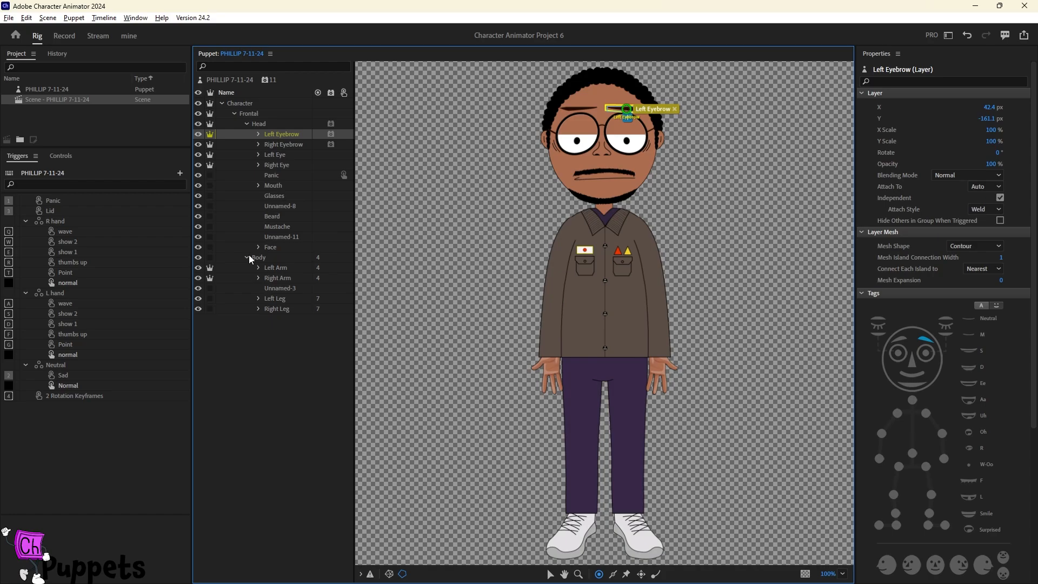
left_click(282, 268)
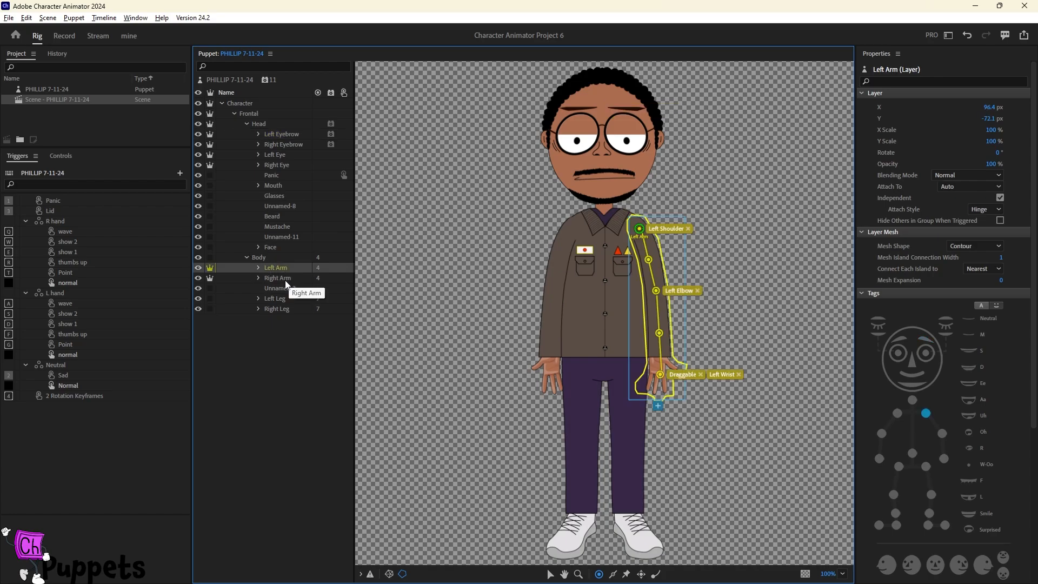
left_click(285, 279)
left_click(286, 299)
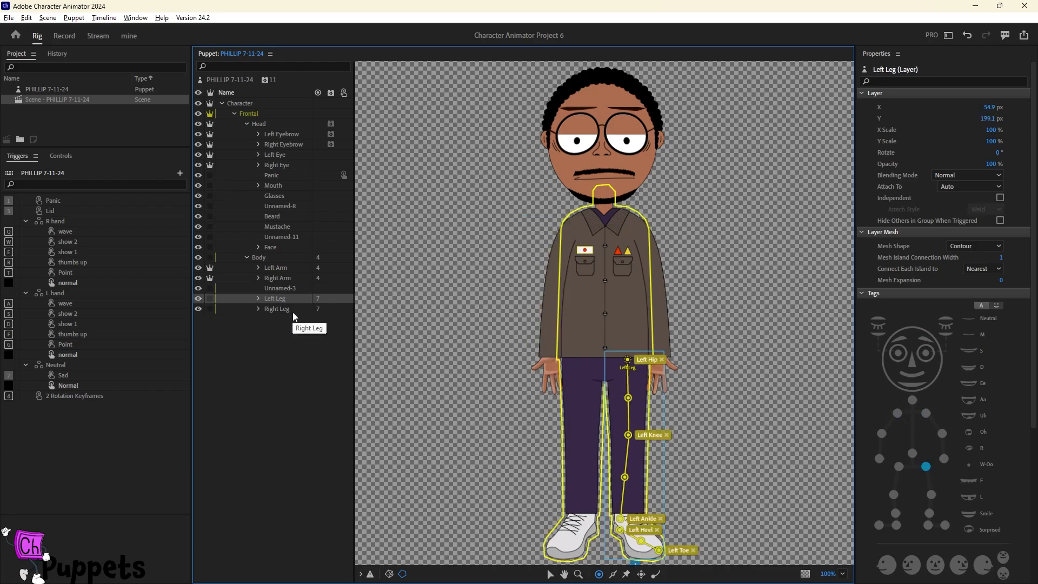
left_click(293, 313)
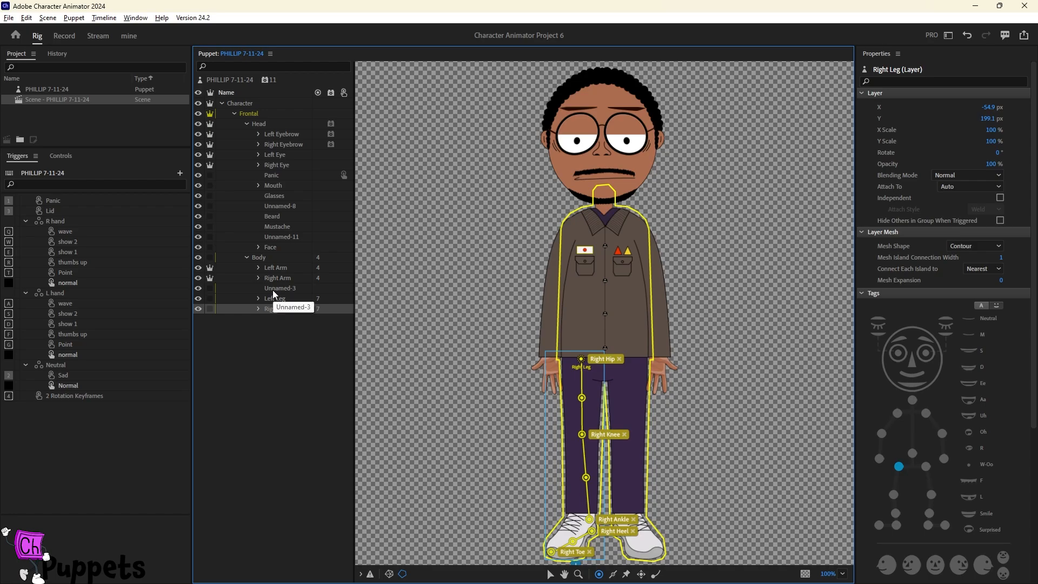
Open the puppet's original artwork in Illustrator and expand the +Head group to show its sublayers.
left_click(37, 89)
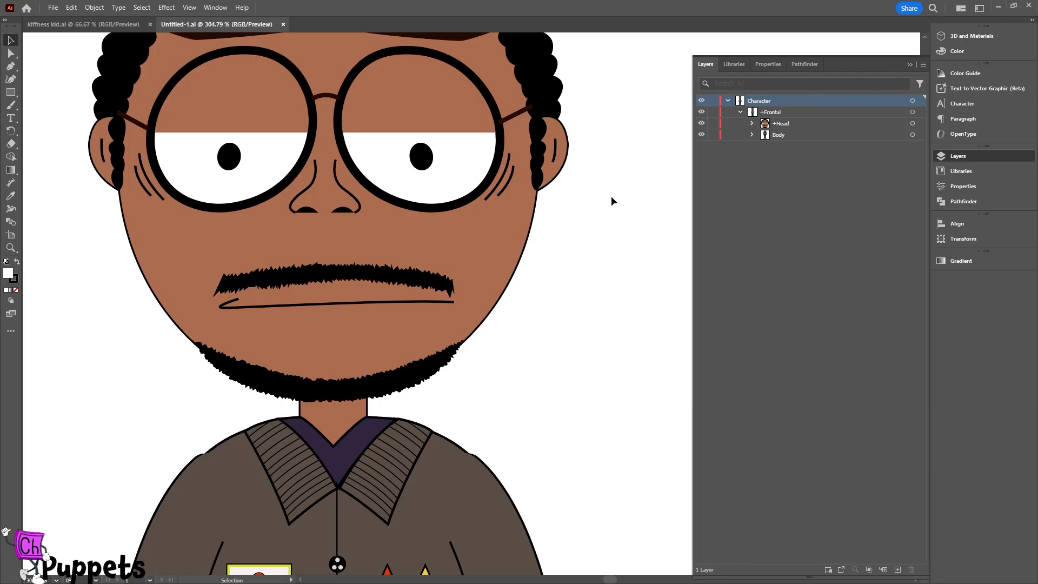
key("ctrl+1")
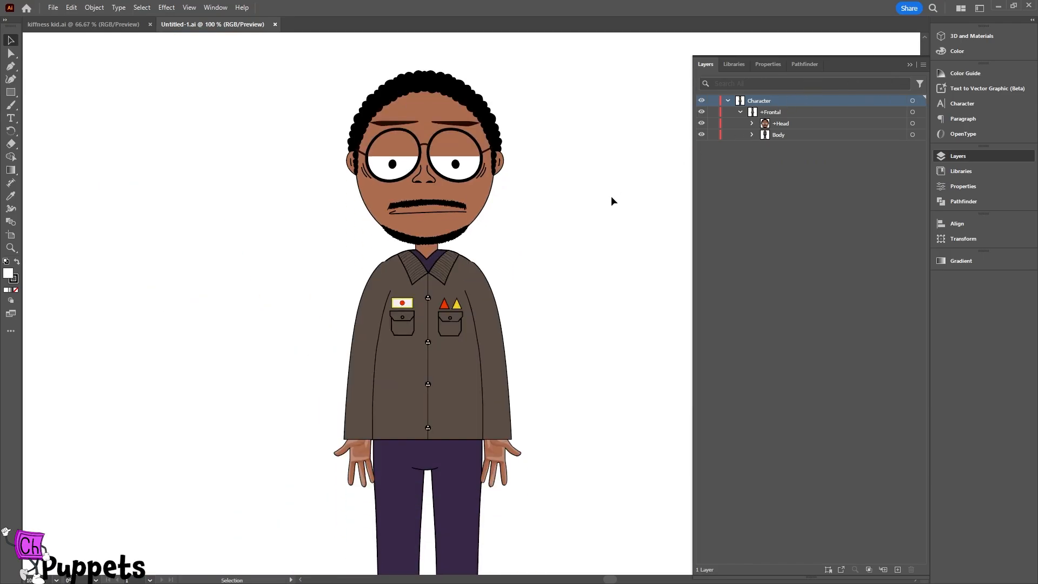
scroll(612, 197, "down", 1)
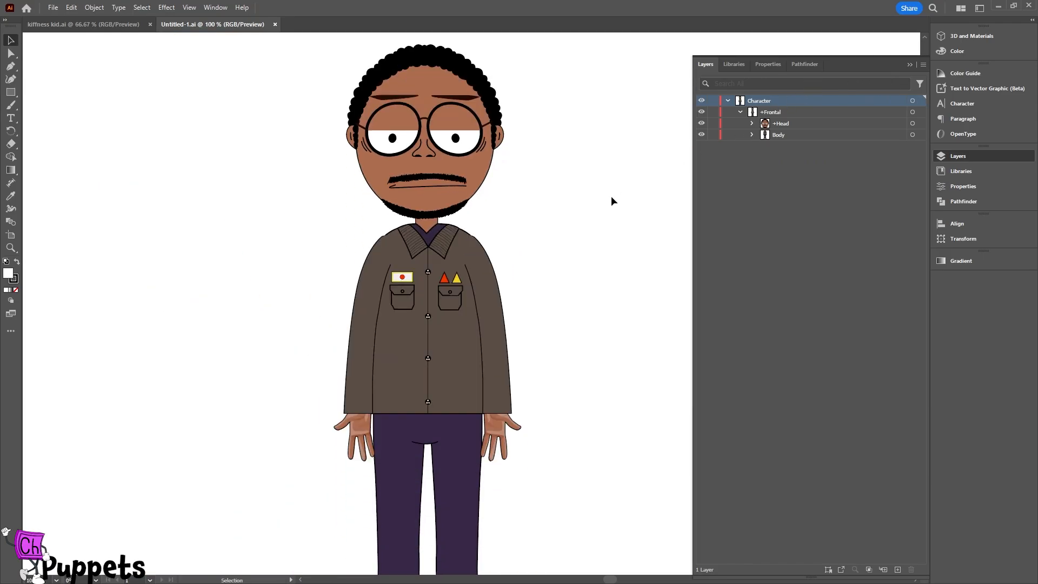
left_click(751, 123)
left_click(786, 128)
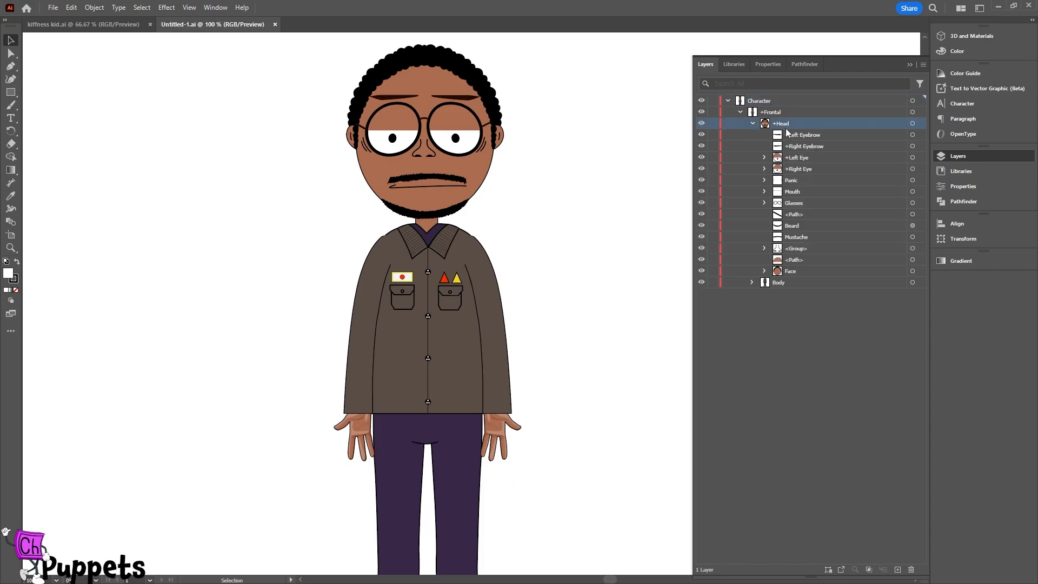
Create three new empty layers above the Character layer.
left_click(897, 569)
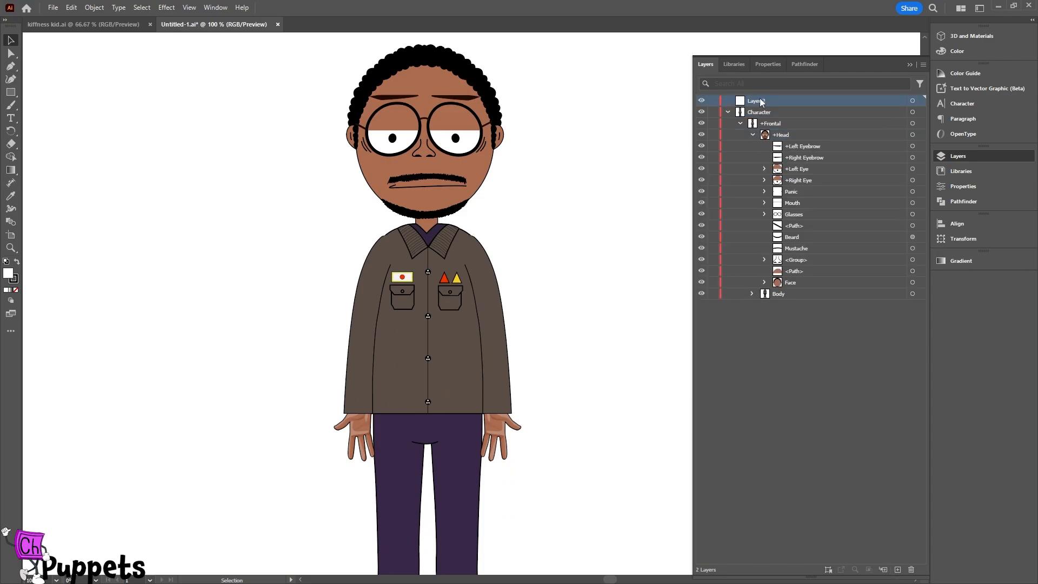
left_click_drag(761, 101, 783, 143)
left_click(761, 124)
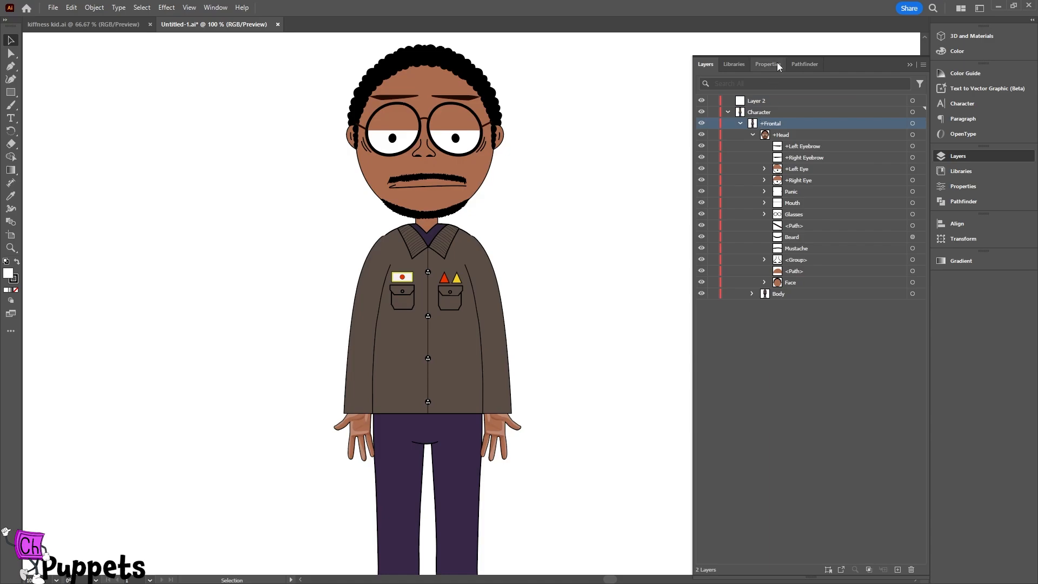
mouse_move(763, 97)
left_mouse_down()
mouse_move(754, 97)
mouse_move(764, 132)
mouse_move(765, 101)
left_mouse_up()
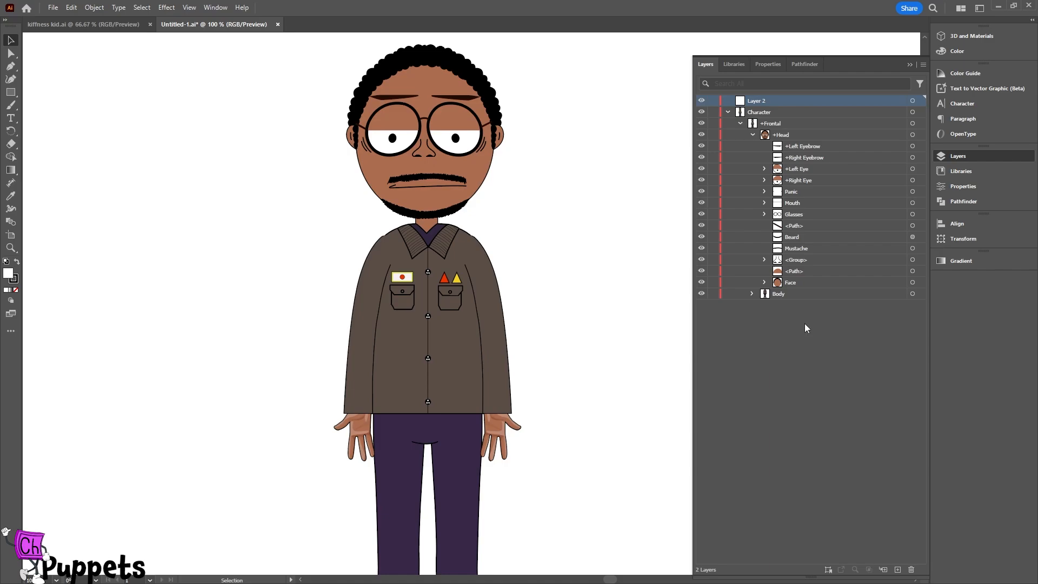
left_click(897, 570)
left_click(897, 569)
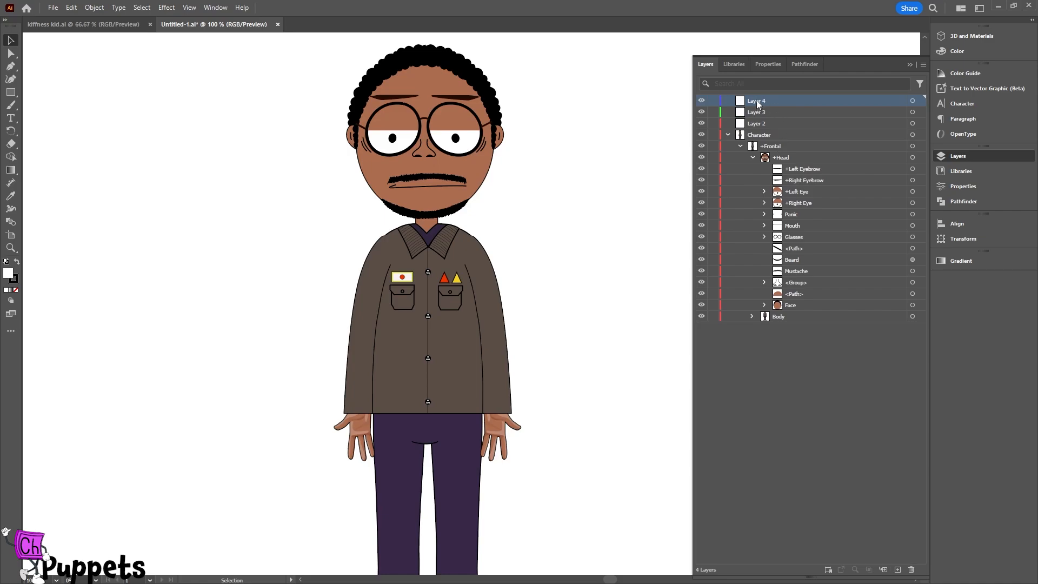
Name the three new layers +character, head and +face, and nest head inside +character with +face inside head.
double_click(756, 100)
type("+")
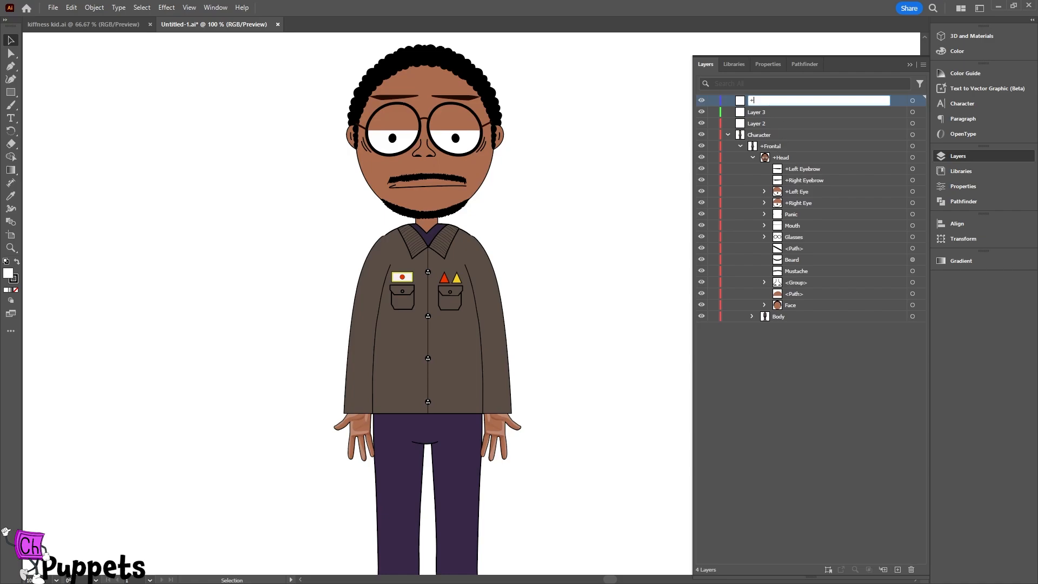
type("character")
key("Tab")
type("head")
key("Tab")
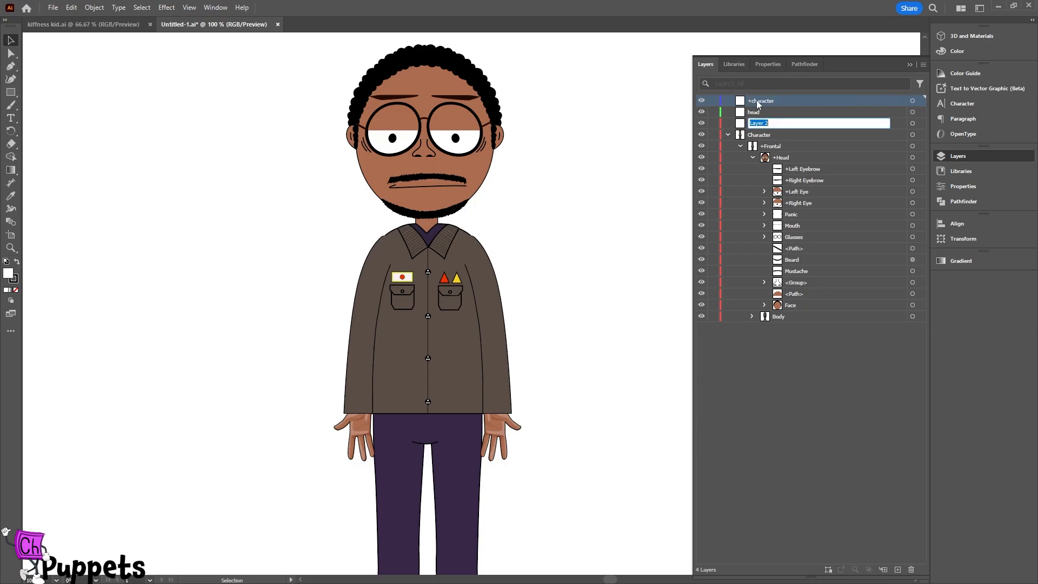
type("+face")
key("Return")
left_click_drag(758, 126, 757, 102)
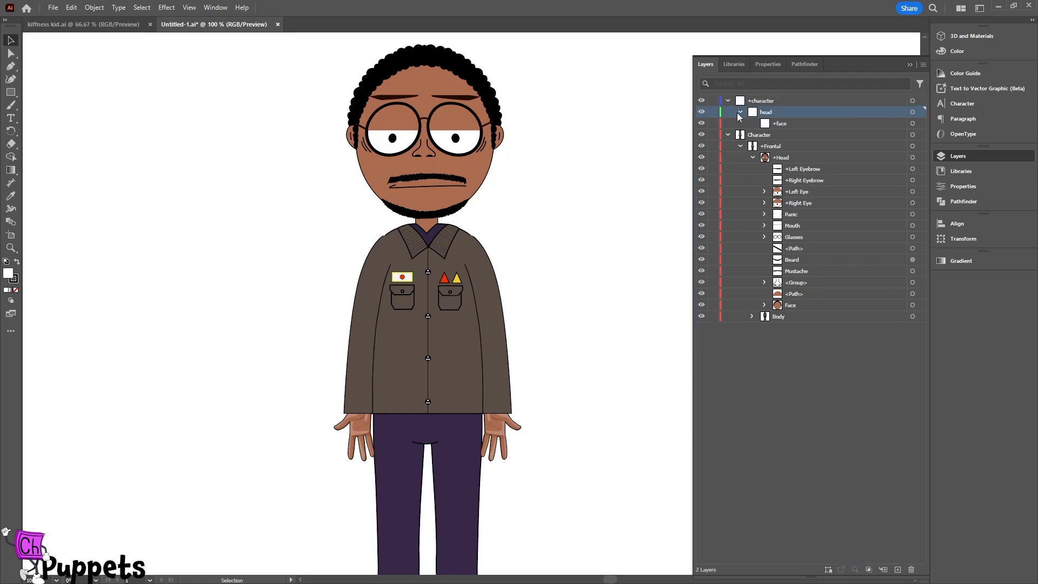
left_click(739, 111)
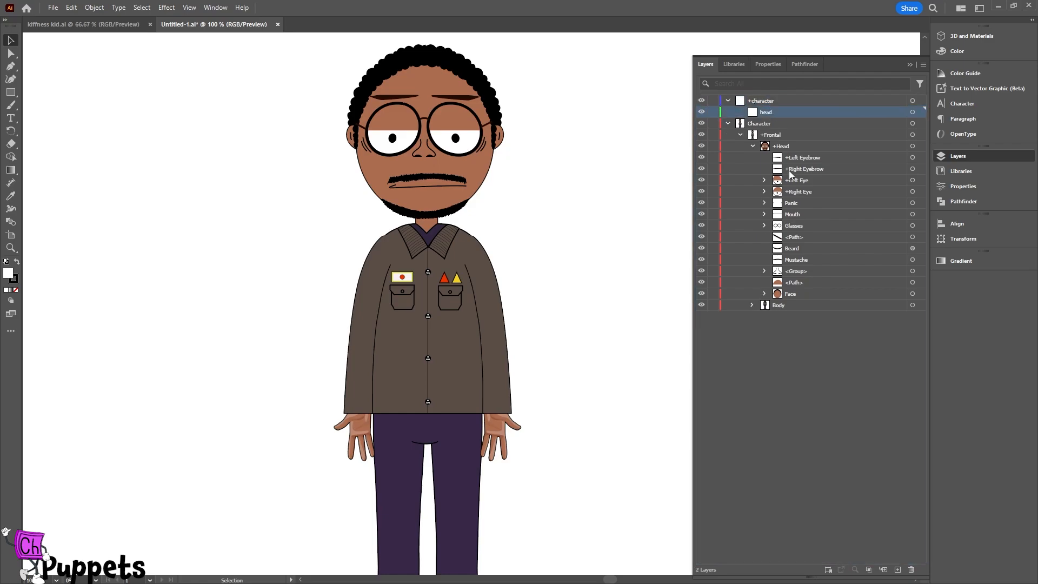
Add a new sublayer named body and place it directly inside +character, beneath head.
left_click(883, 570)
double_click(779, 124)
type("body")
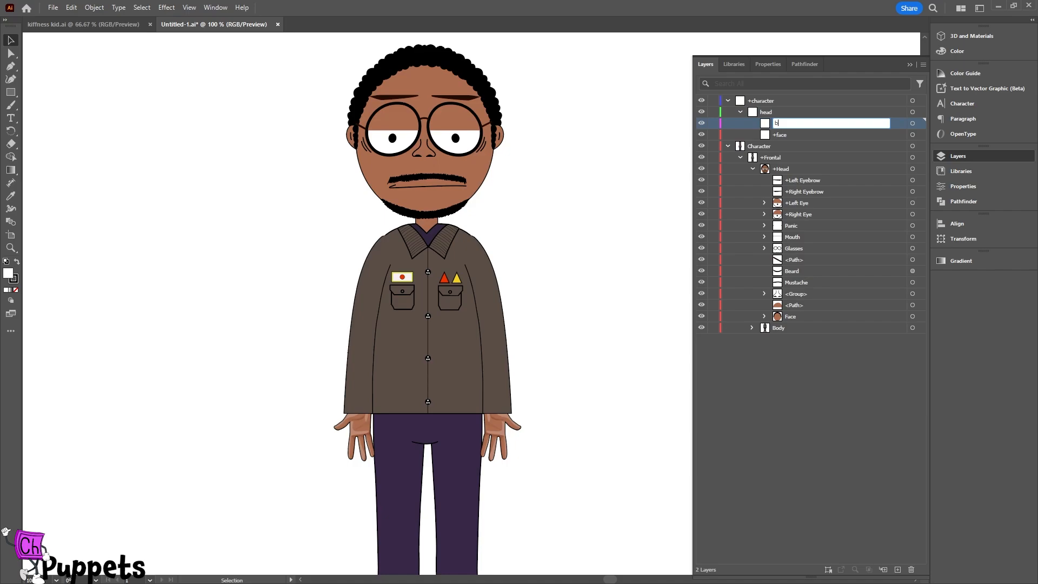
key("Return")
left_click_drag(778, 125, 764, 105)
left_click(740, 123)
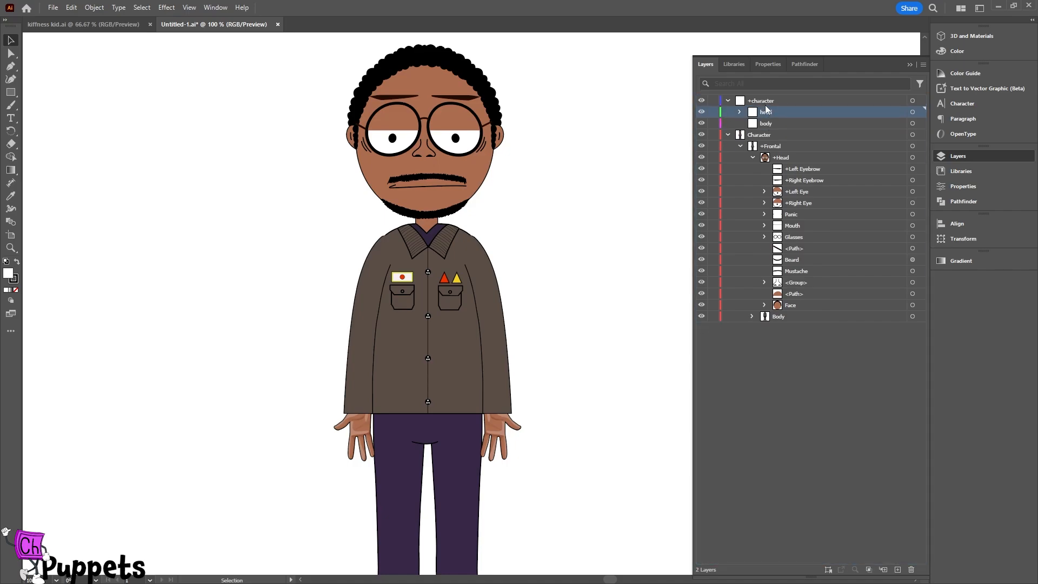
Move all sublayers of the old +Head group, from +Left Eyebrow down to Face, into the +face layer.
left_click(739, 112)
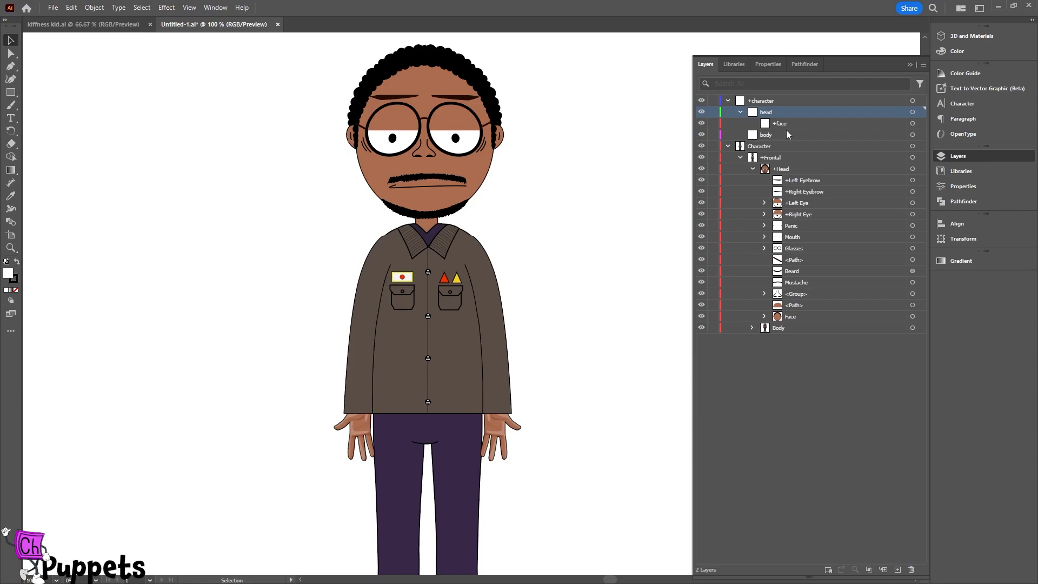
left_click(792, 182)
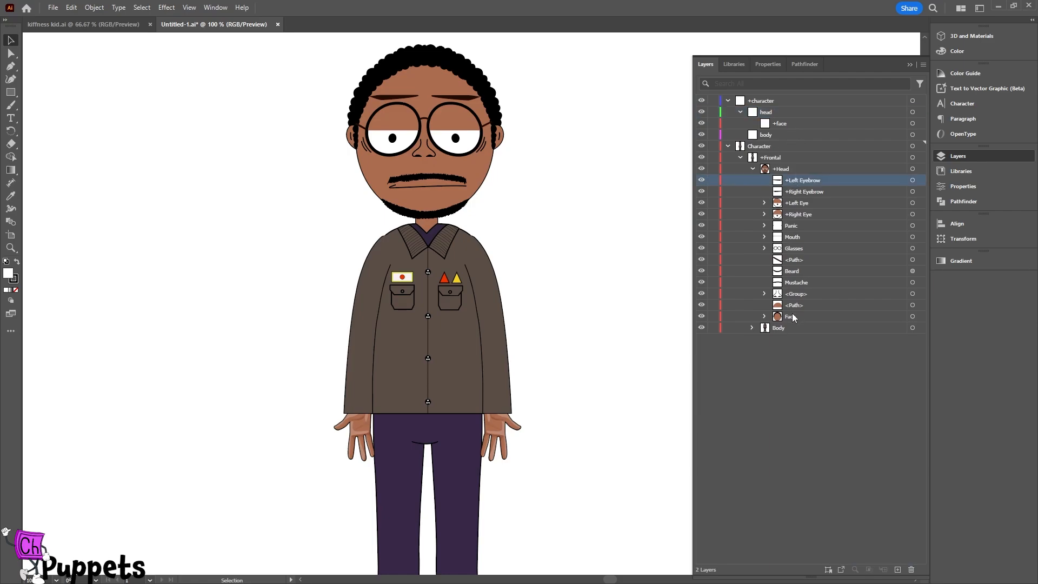
left_click(793, 314, "shift")
left_click_drag(795, 184, 787, 123)
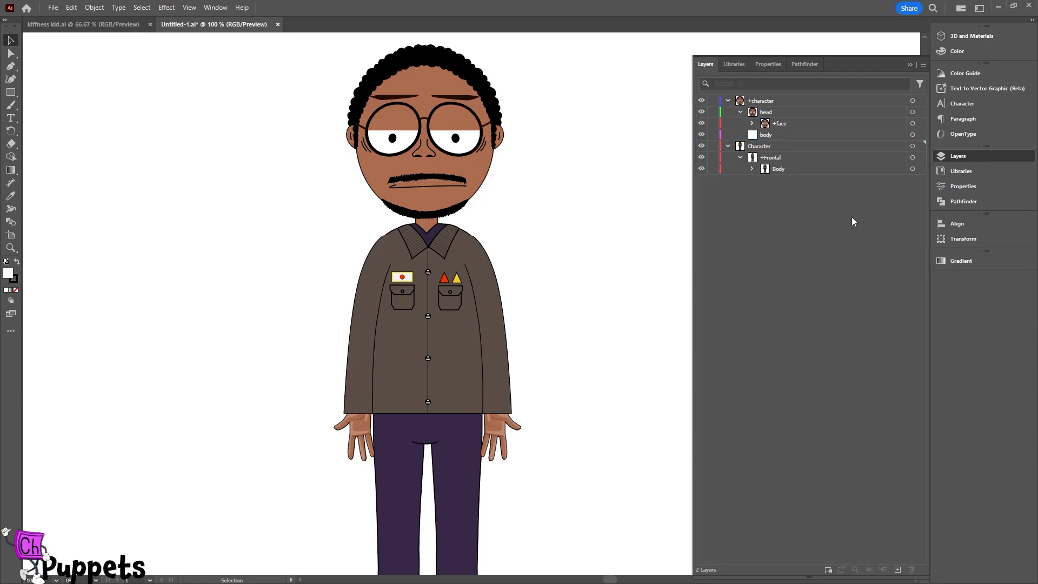
Move the old Body group's parts, +Left Arm through +Right Leg, into the body layer and delete the old Character layer.
left_click(751, 169)
left_click(794, 180)
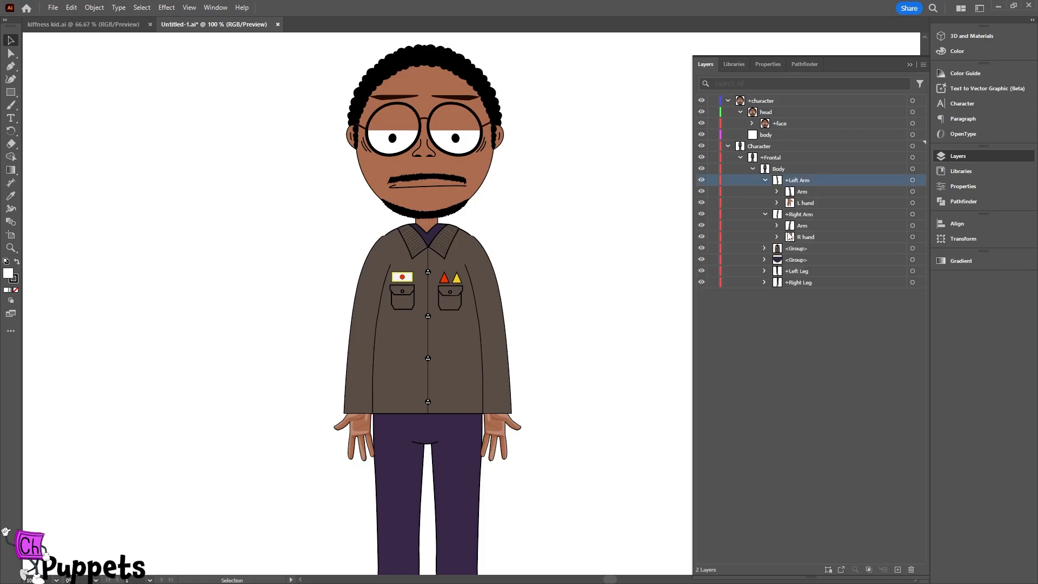
left_click(786, 282, "shift")
left_click_drag(793, 189, 770, 134)
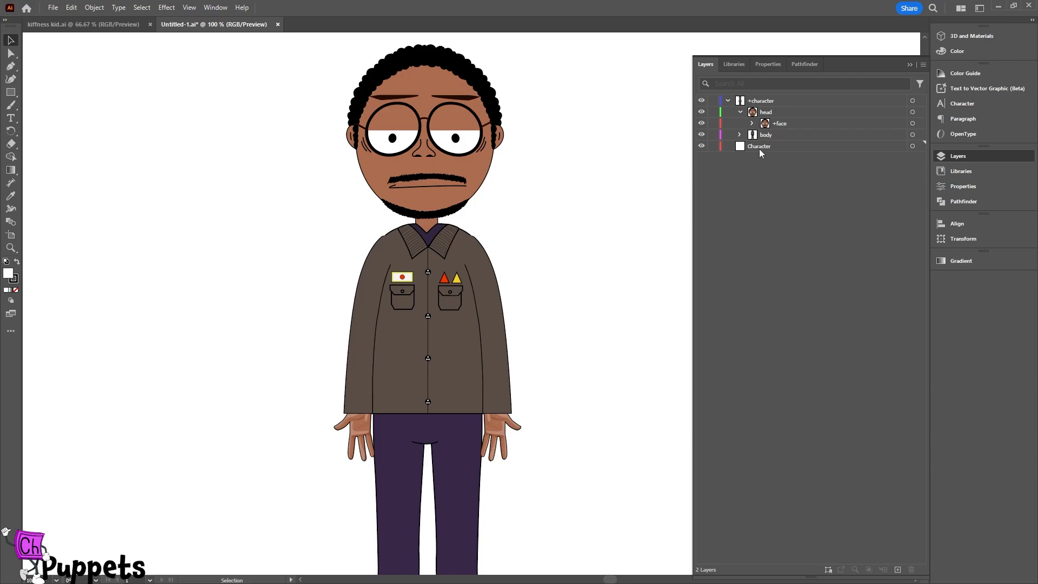
left_click(757, 147)
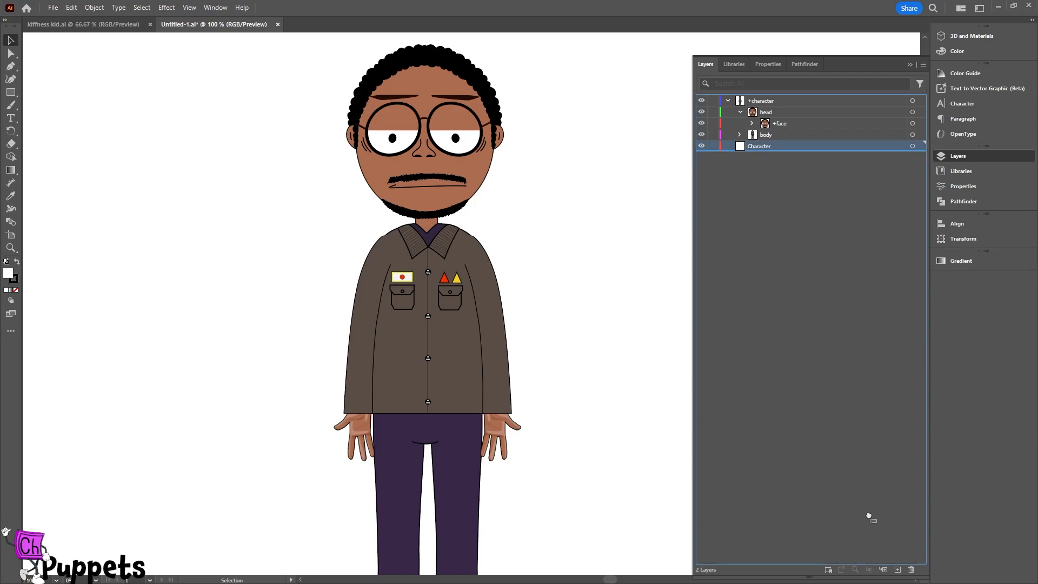
left_click(911, 569)
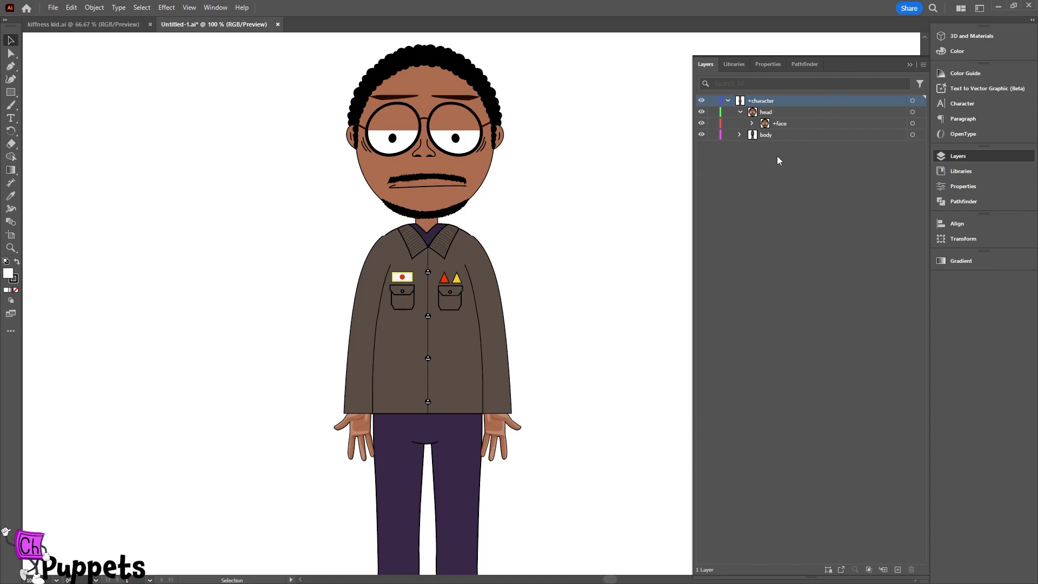
Expand +face with both eye groups and add two new empty layers inside it, between +Right Eyebrow and +Left Eye.
left_click(754, 123)
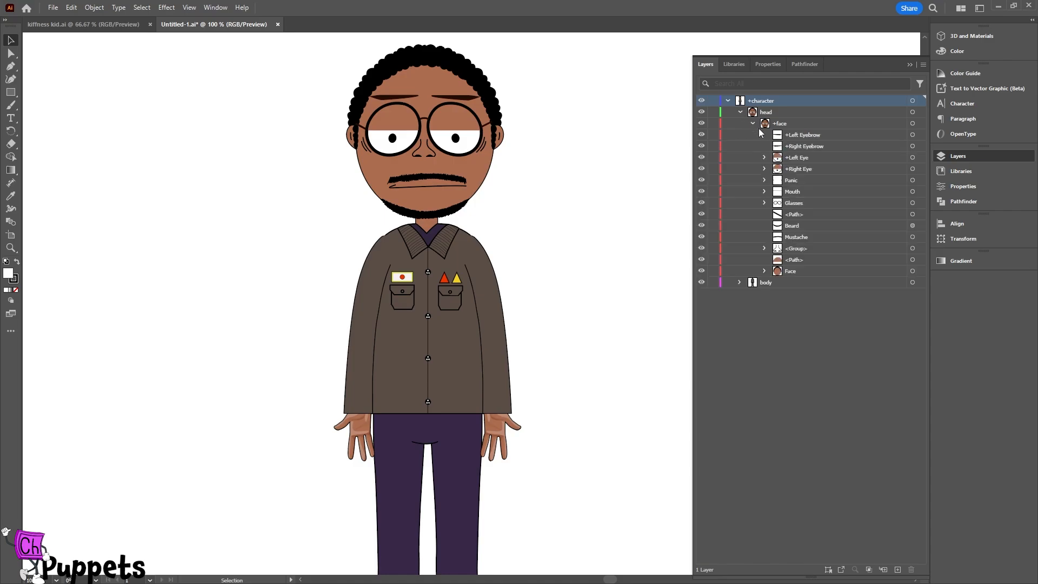
left_click(764, 157)
left_click(764, 214)
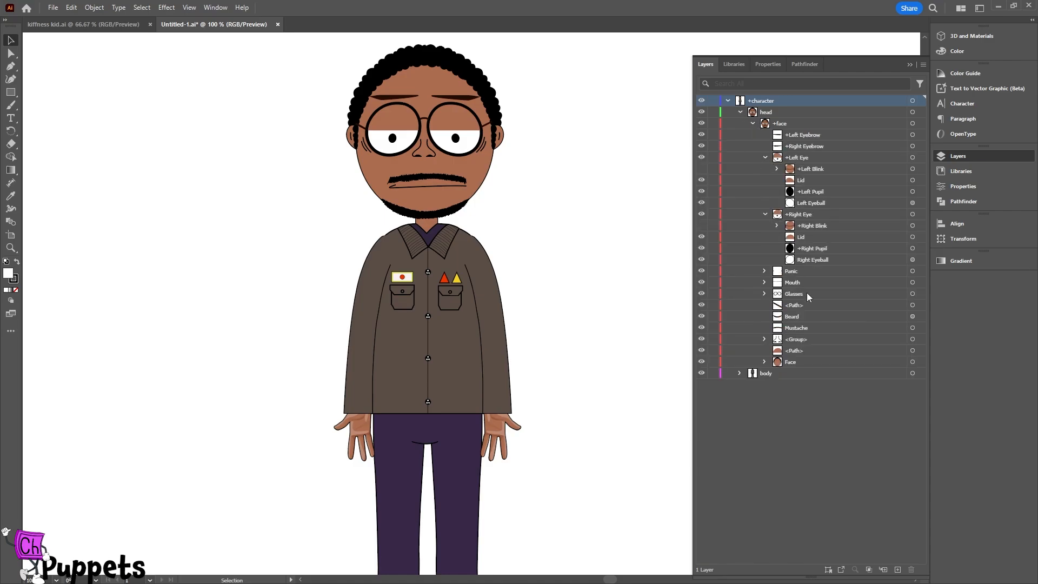
left_click(897, 569)
left_click(897, 569)
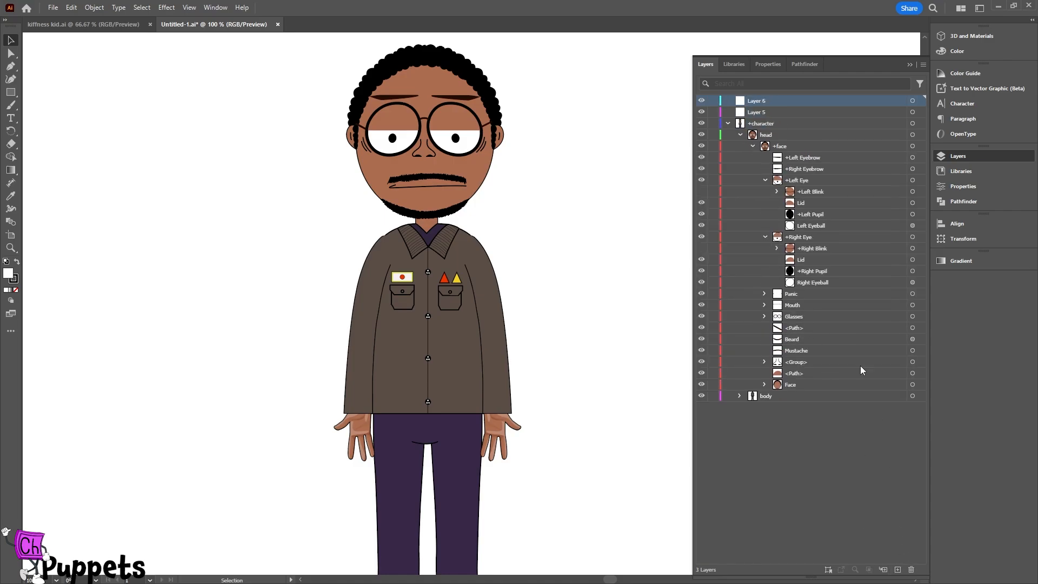
left_click(758, 113, "shift")
left_click_drag(770, 113, 794, 175)
Name the two new empty layers inside +face left eye and right eye.
double_click(793, 157)
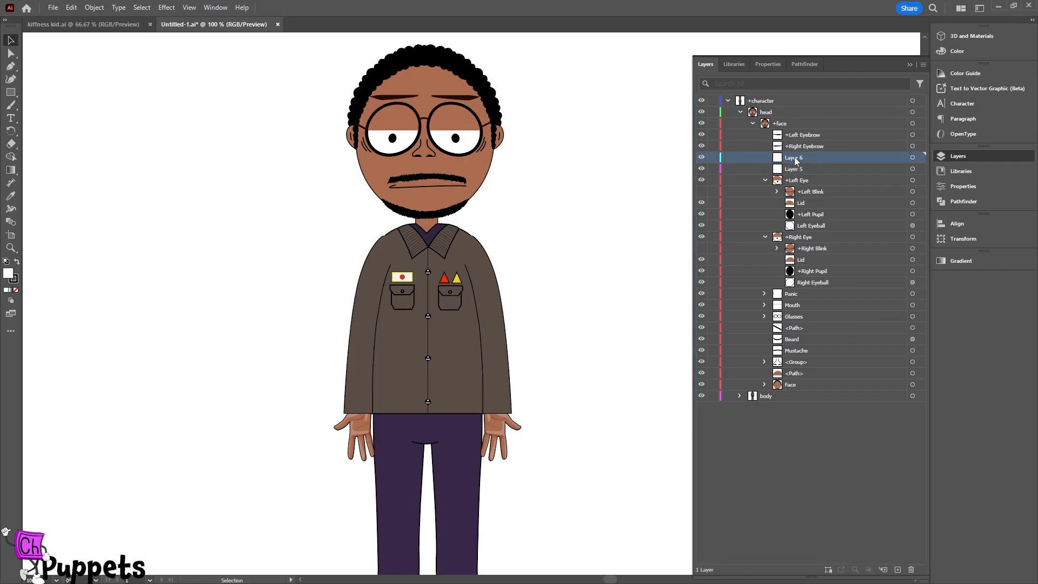
type("left eye")
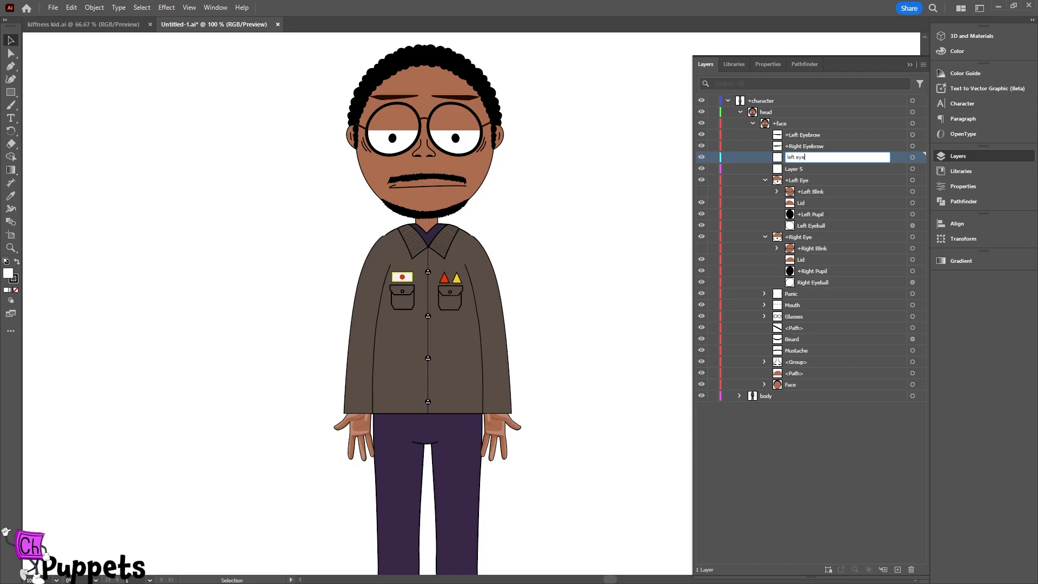
key("Tab")
type("right eye")
key("Return")
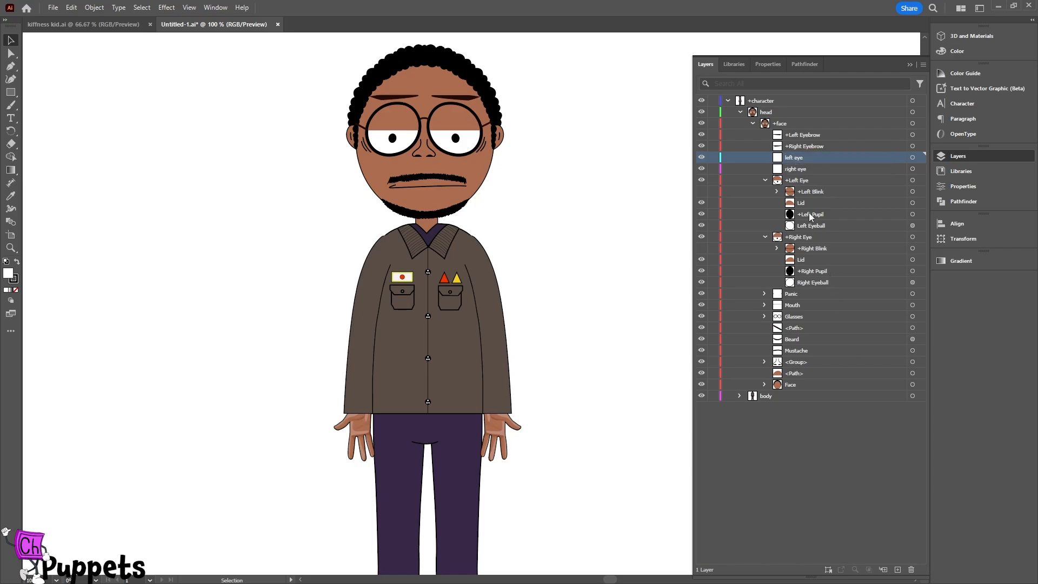
Move +Left Blink into the new left eye layer and +Right Blink into the new right eye layer.
left_click_drag(810, 191, 795, 157)
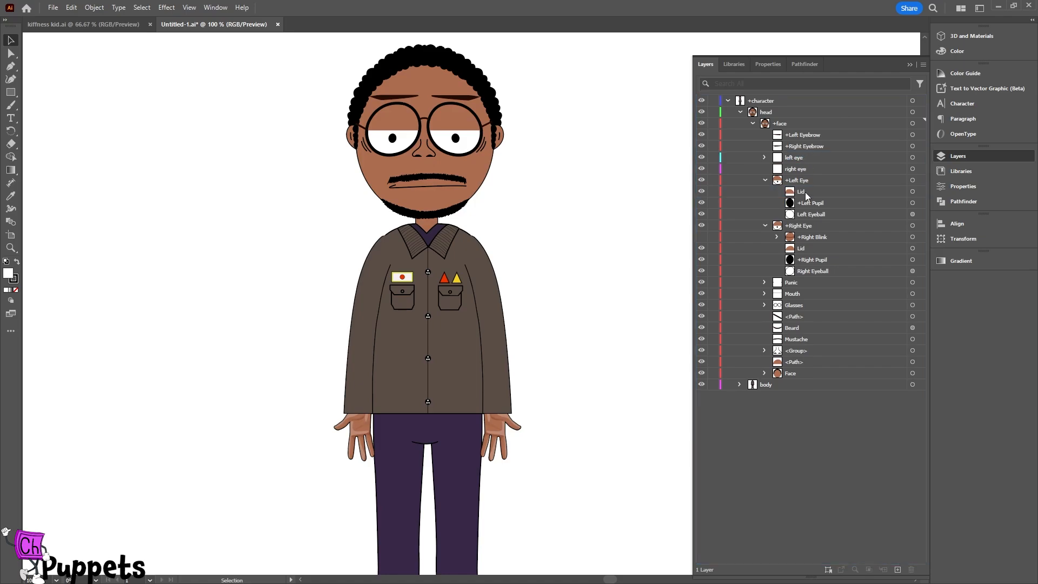
left_click_drag(809, 240, 797, 169)
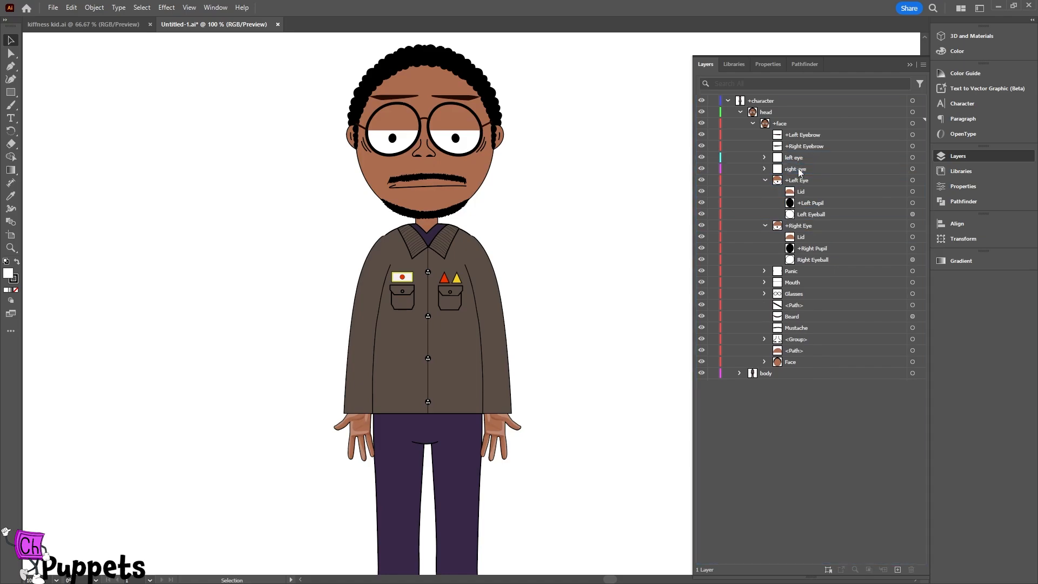
Review the blink layer inside right eye and the pupil and eyeball layers inside the +Left Eye group.
left_click(790, 190)
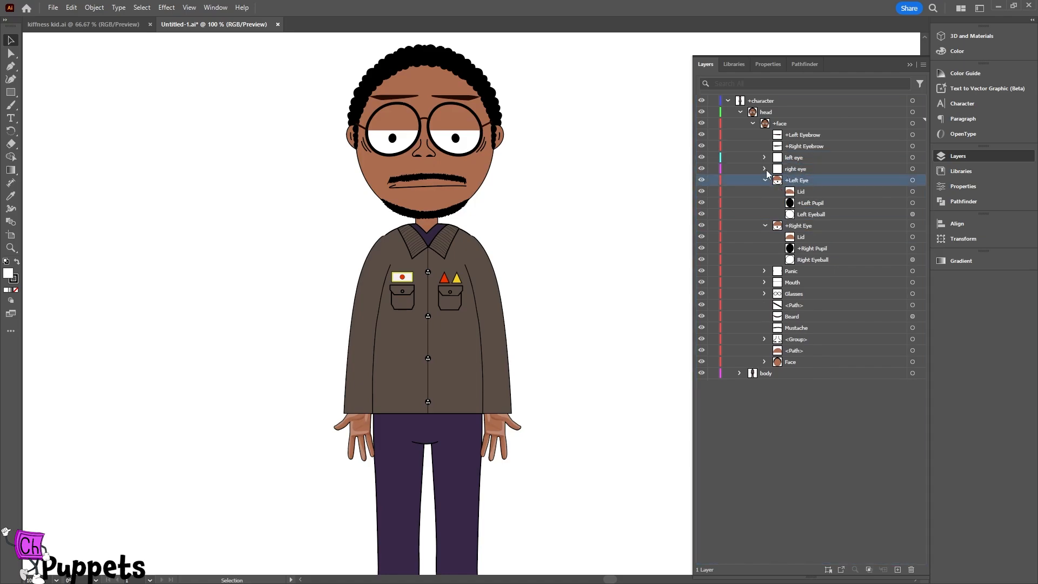
left_click(766, 169)
left_click(767, 169)
left_click(764, 169)
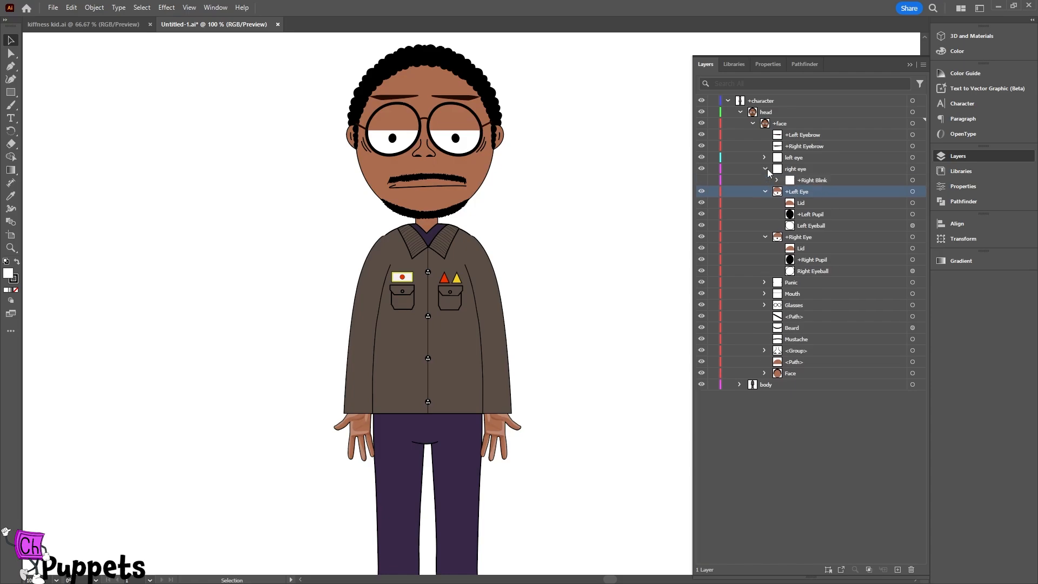
left_click(806, 182)
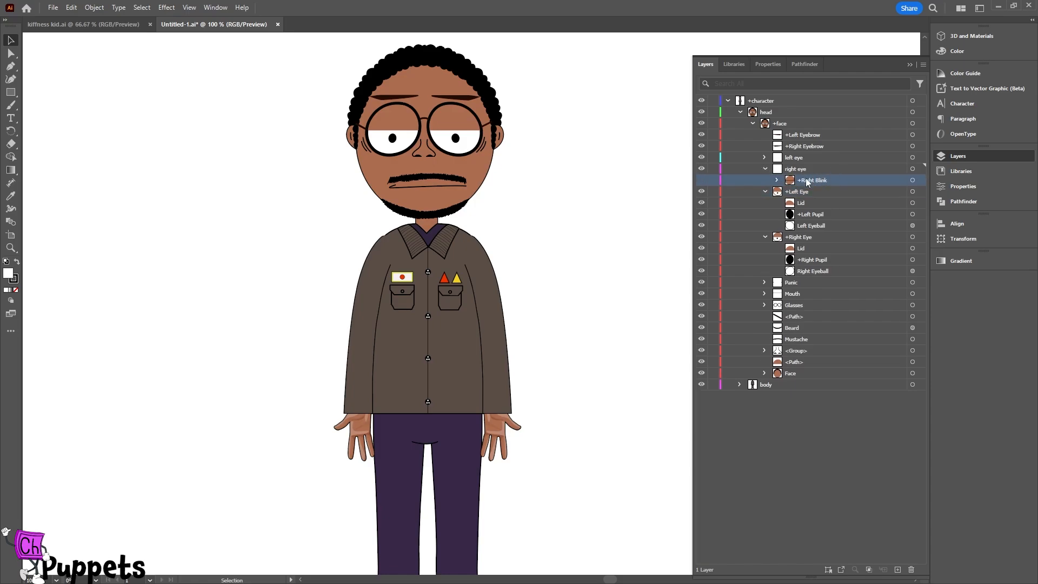
left_click(764, 169)
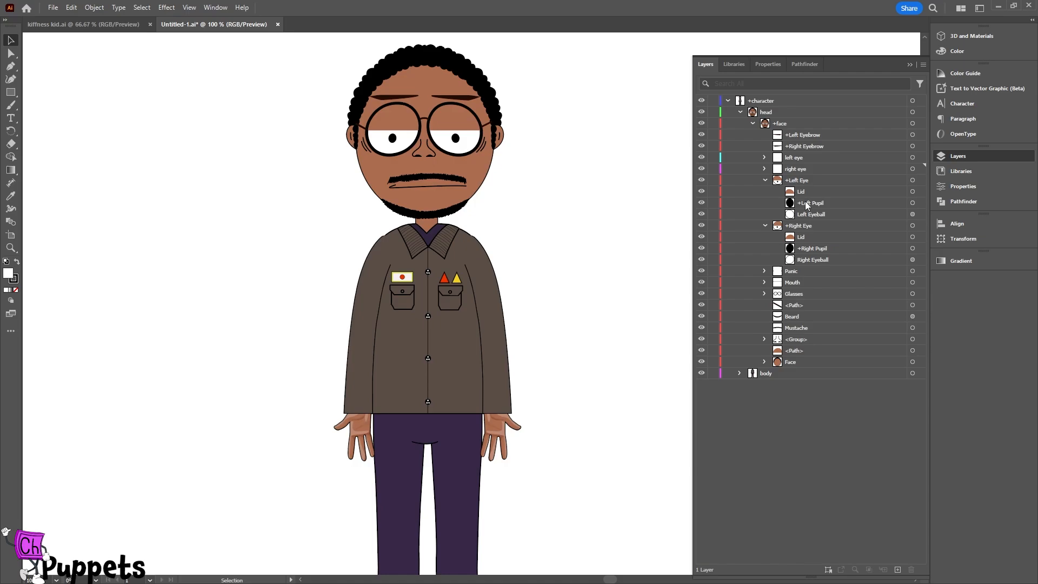
left_click(797, 169)
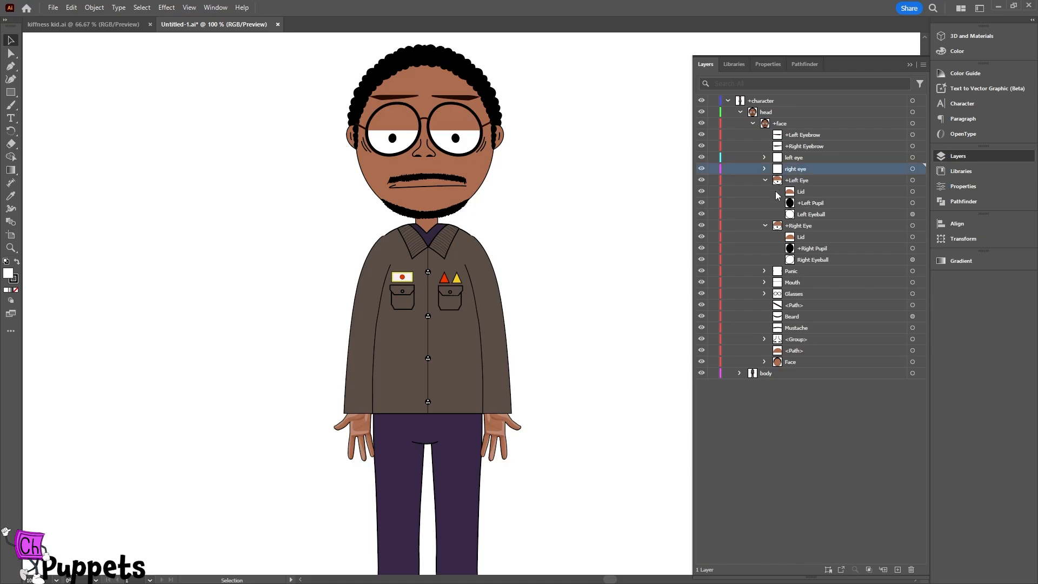
left_click(811, 203)
left_click(809, 213)
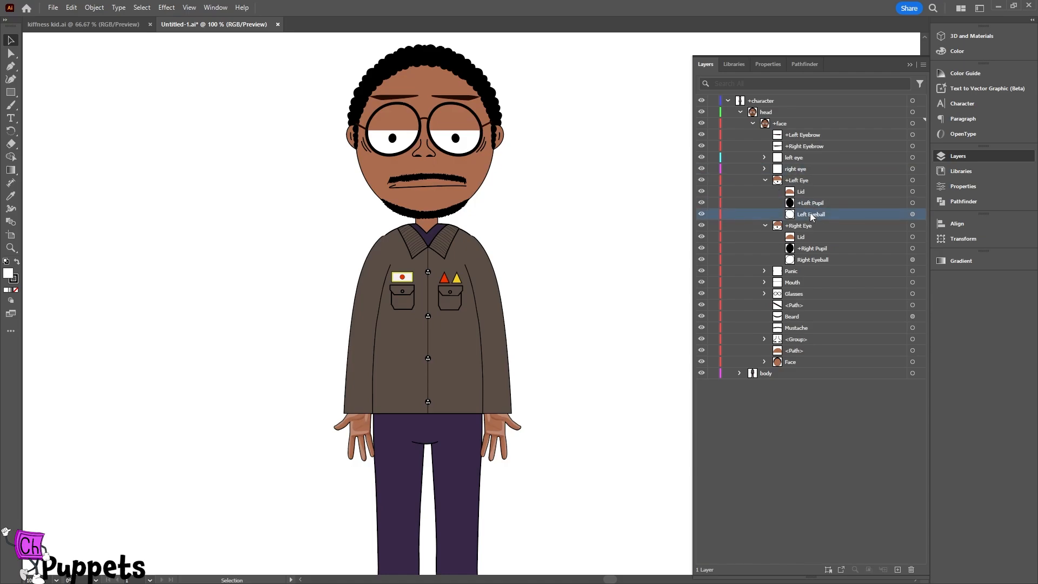
left_click(765, 181)
Create three empty layers and place them inside the right eye layer above +Right Blink.
left_click(765, 168)
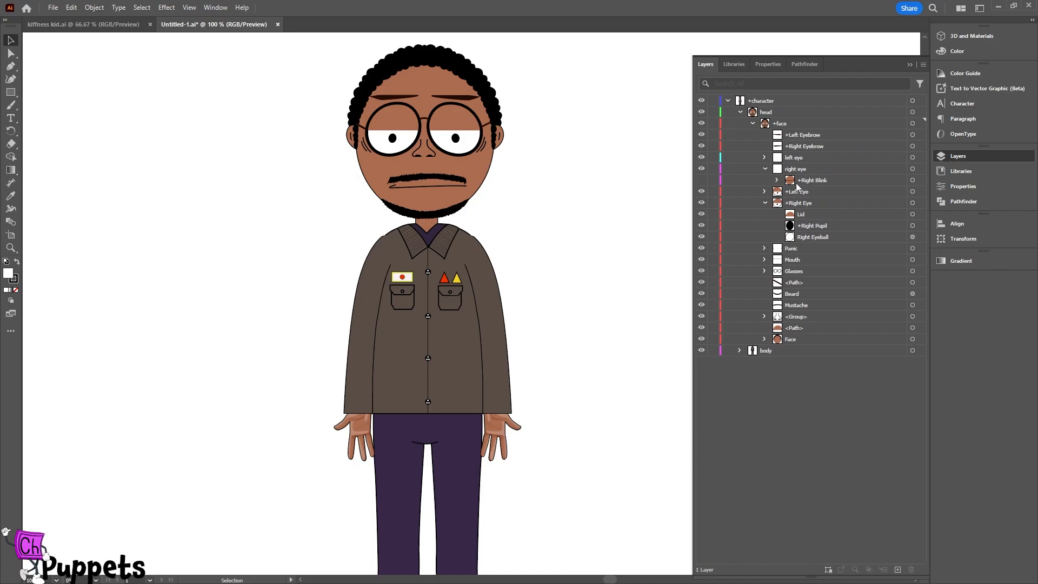
left_click(809, 180)
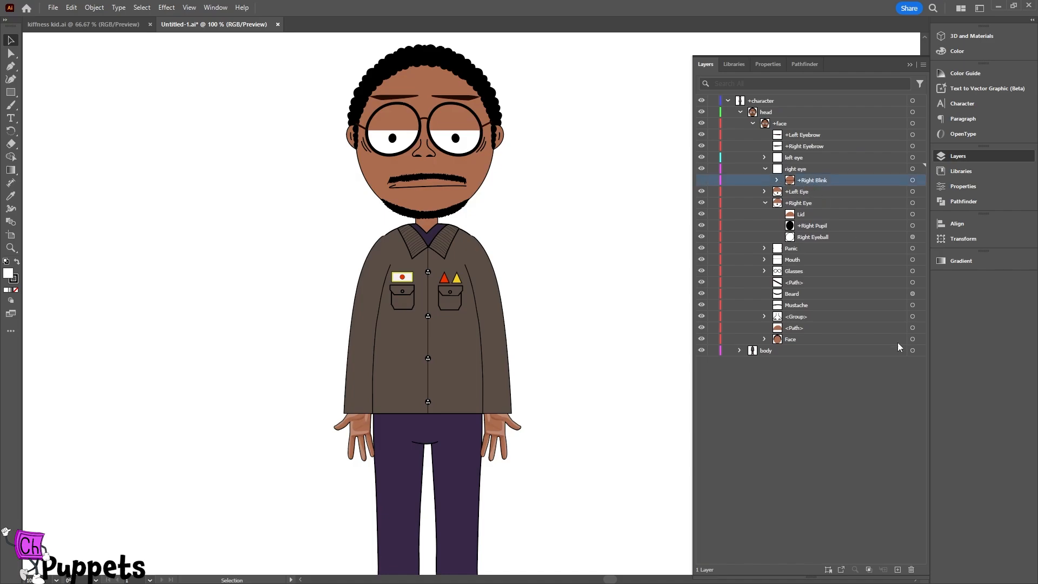
left_click(897, 569)
left_click(897, 569)
left_click(897, 569)
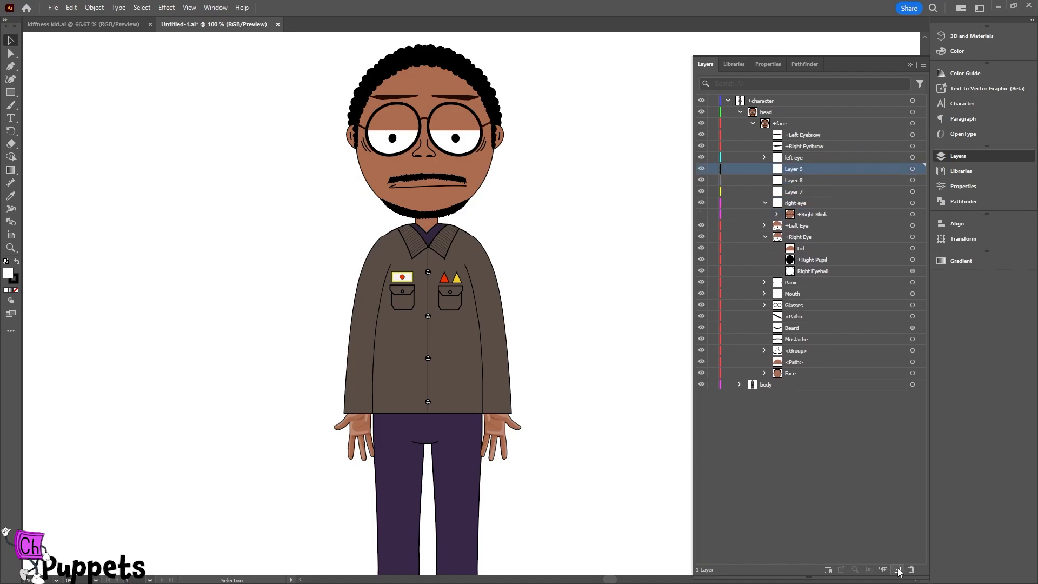
left_click(803, 192, "shift")
left_click_drag(803, 192, 800, 204)
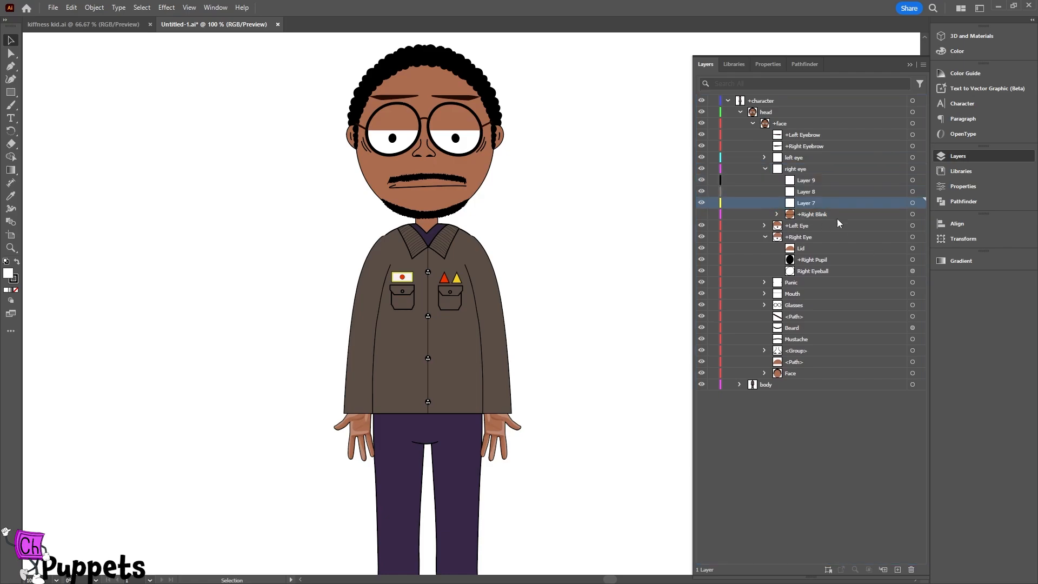
Rename the first two empty layers inside right eye as happy and sad.
double_click(805, 180)
type("happy")
key("Return")
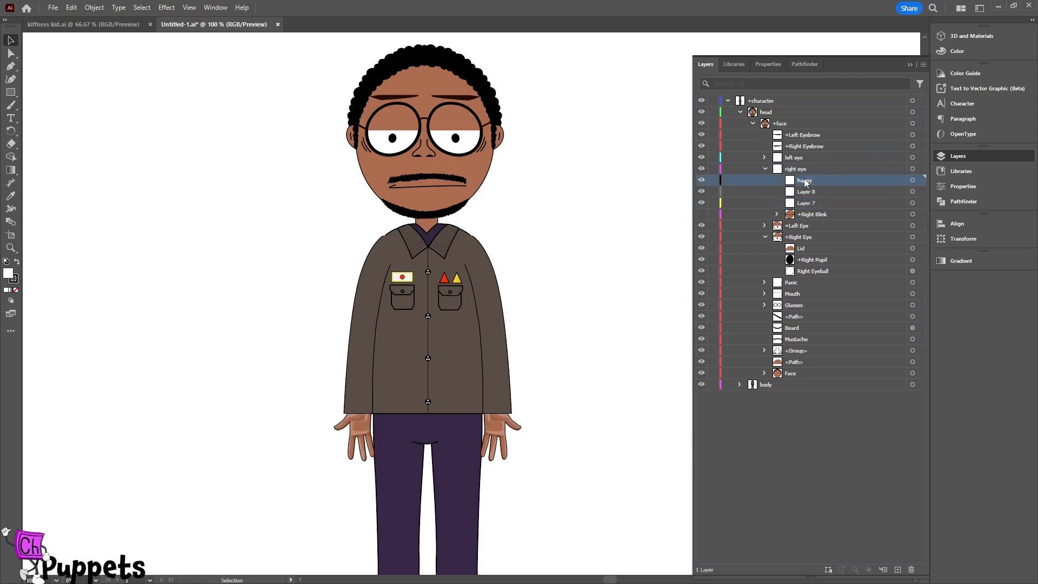
double_click(805, 191)
type("sad")
Delete the happy, sad and remaining empty layer from inside the right eye layer.
left_click(806, 202)
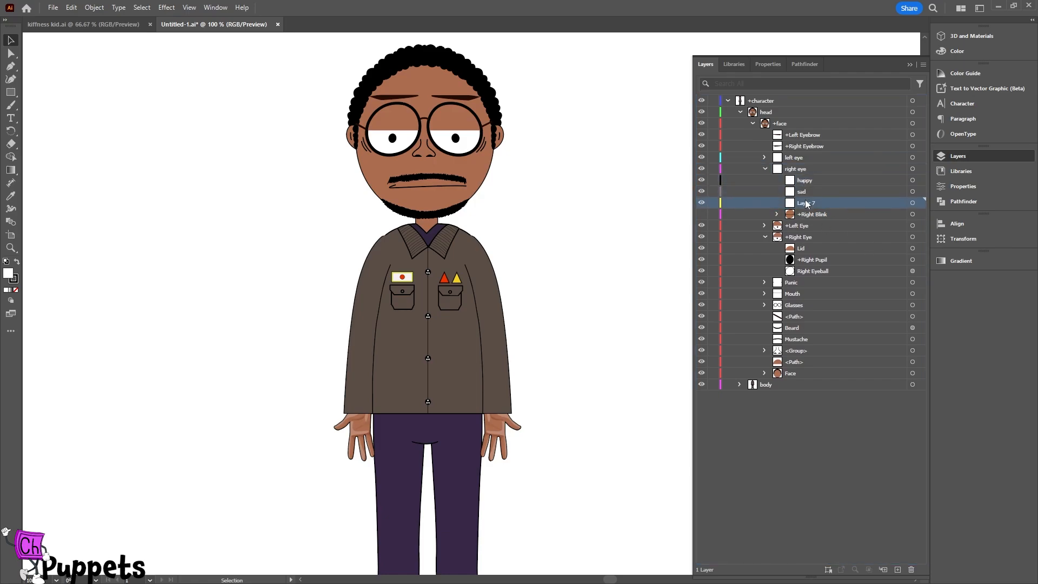
left_click(808, 184, "shift")
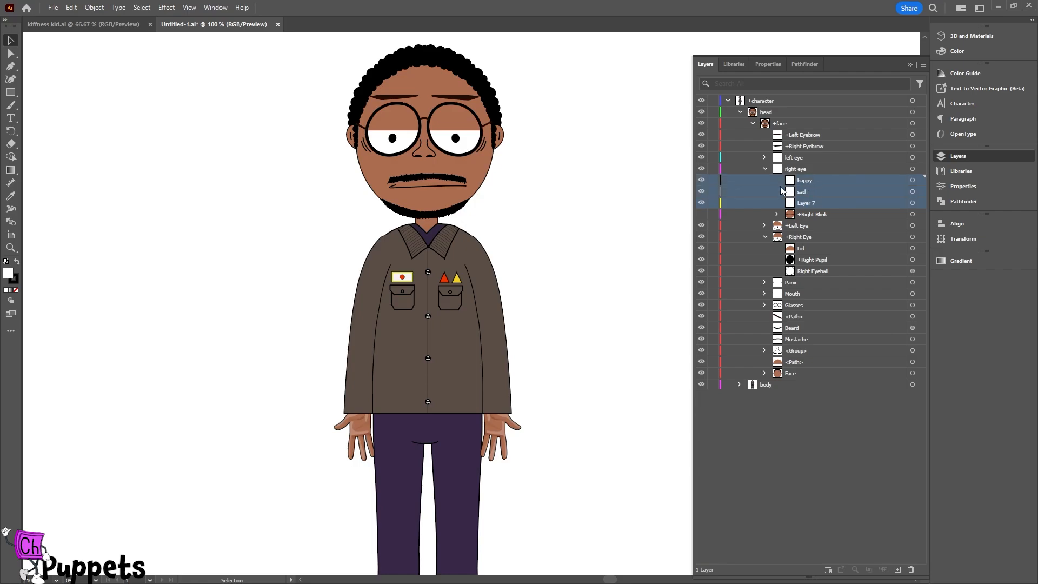
left_click(910, 569)
Create two empty layers and move them into the +face layer above the eyebrow artwork.
left_click(802, 134)
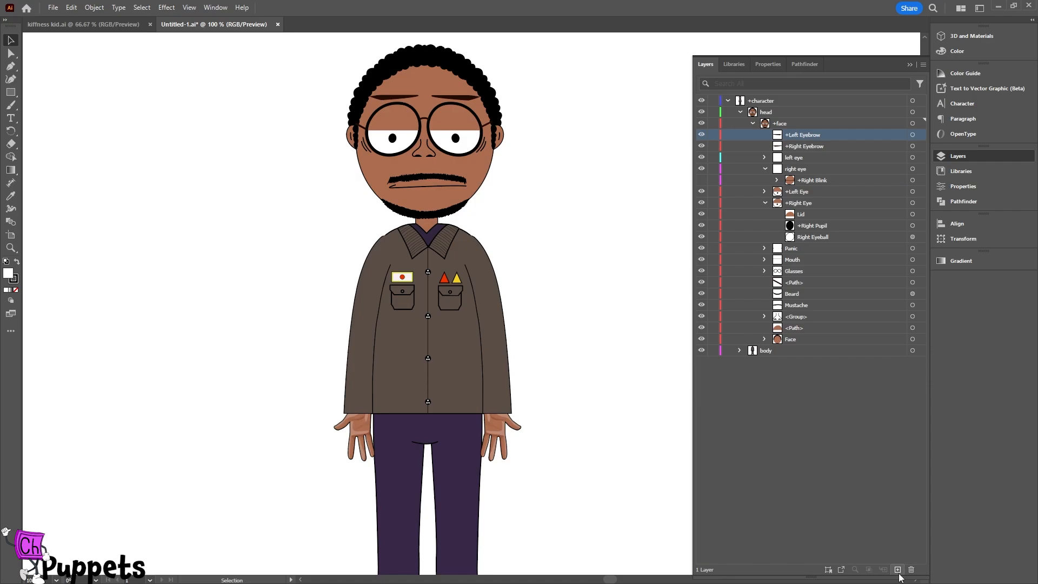
left_click(898, 570)
left_click(898, 570)
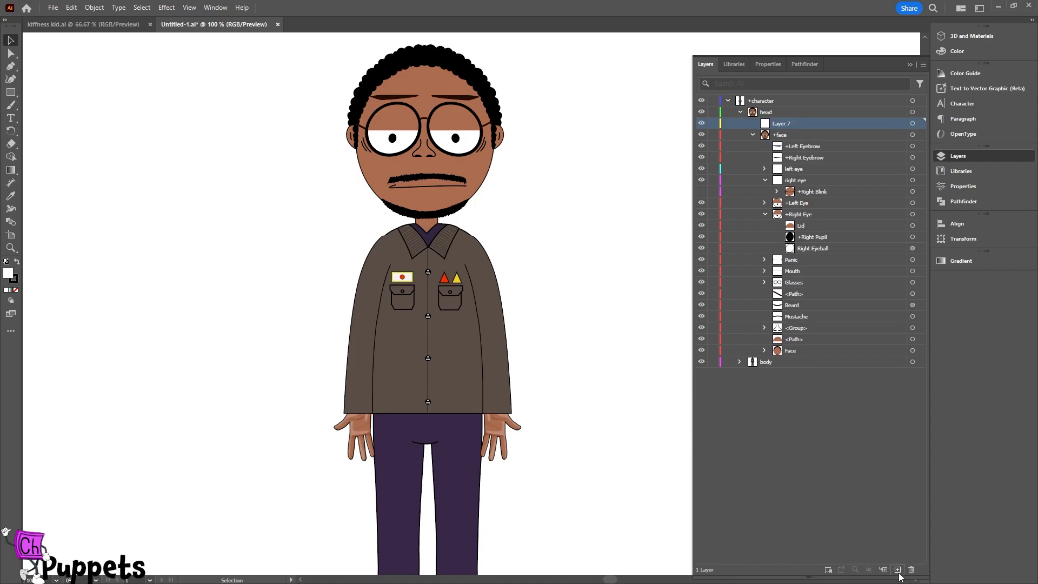
left_click(786, 133, "shift")
left_click_drag(786, 133, 800, 164)
Name the lower empty layer +left eyebrow, then rename the +Left Eyebrow artwork default and nest it inside that layer.
double_click(793, 146)
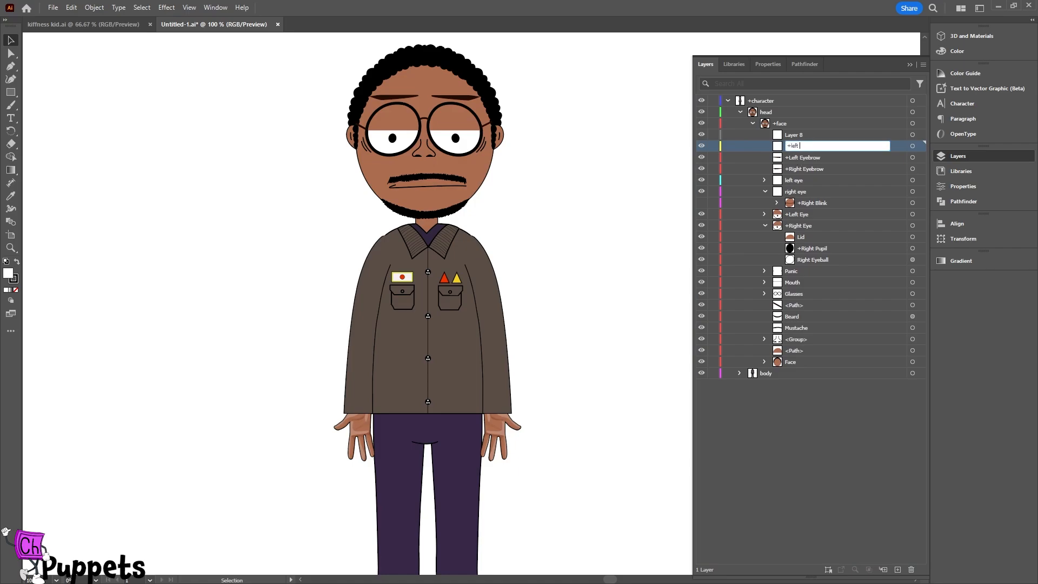
type("+left eyebrow")
key("Return")
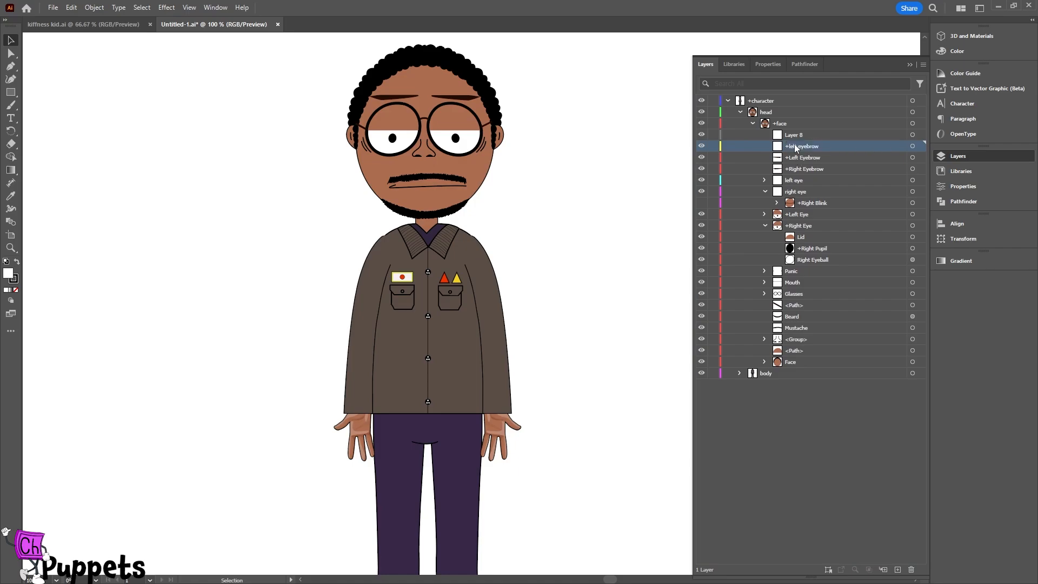
double_click(805, 159)
type("default")
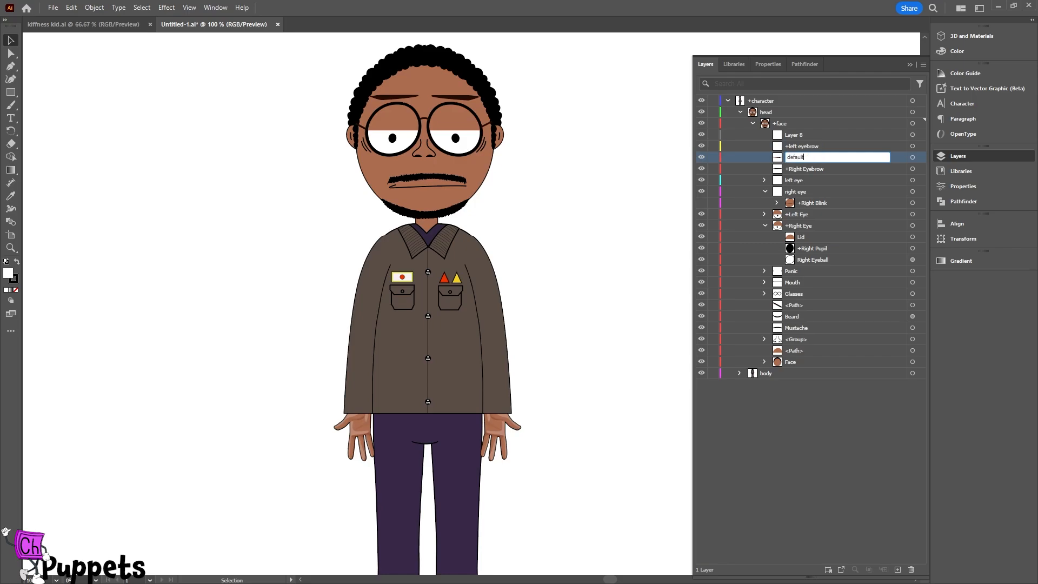
key("Return")
mouse_move(804, 159)
left_mouse_down()
mouse_move(798, 143)
mouse_move(797, 161)
left_mouse_up()
Add an empty layer above +face and rename the empty layer heading the +face contents as +right eyebrow.
left_click(897, 569)
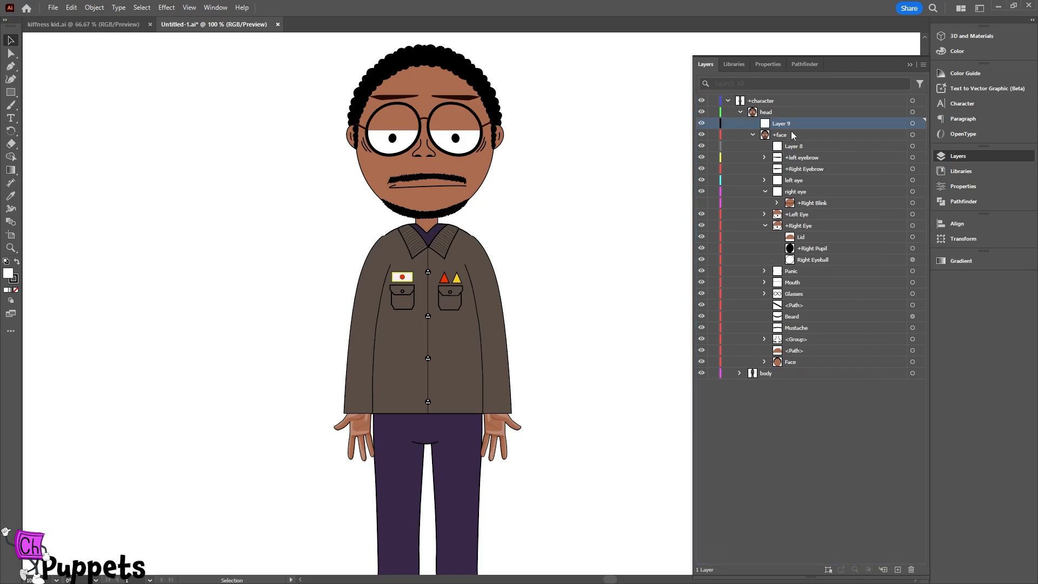
left_click(787, 147)
double_click(786, 144)
type("+")
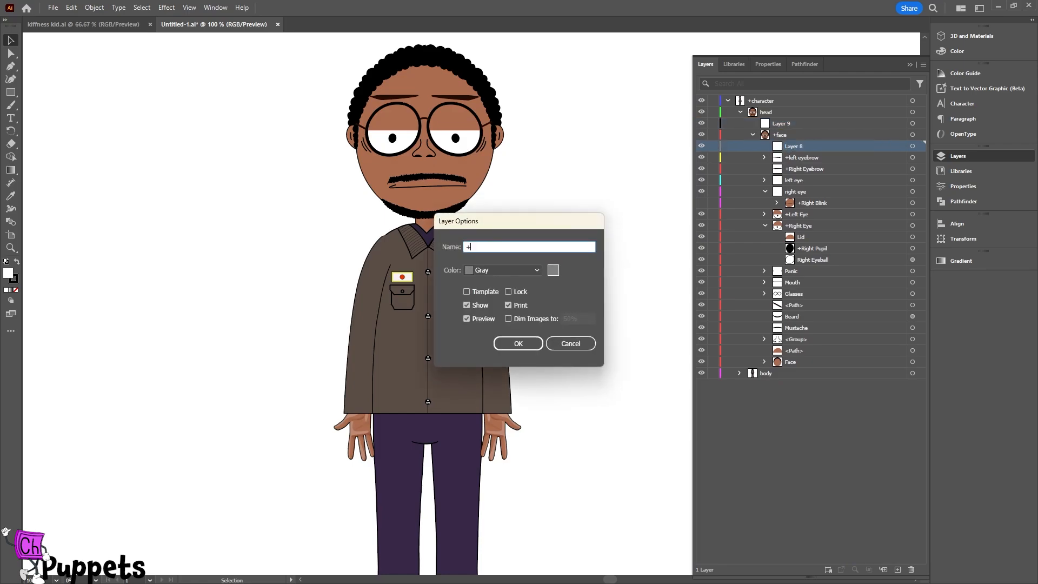
type("right eyebrow")
key("Return")
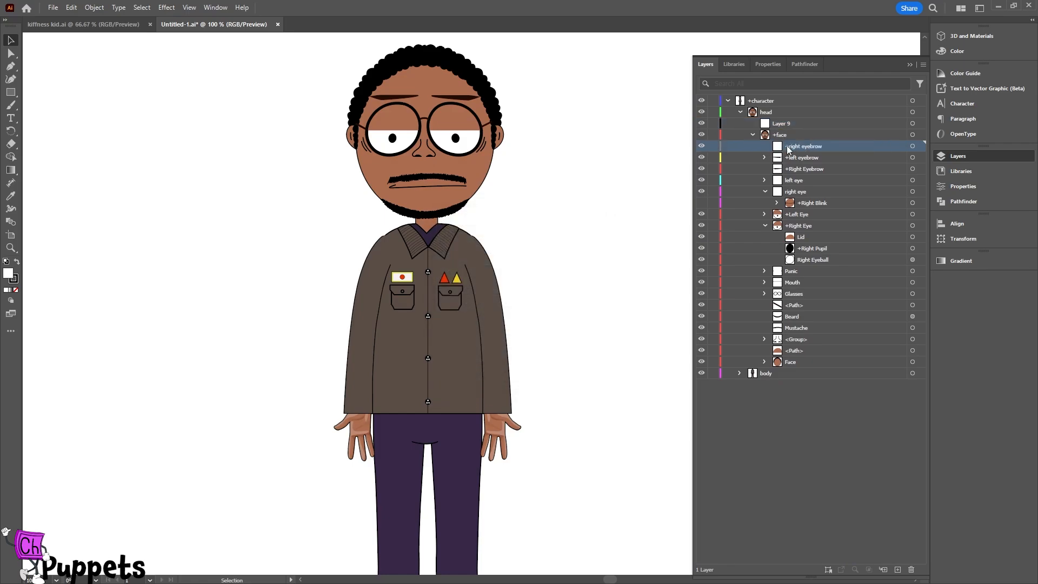
Rename the +Right Eyebrow artwork default and nest it inside the new +right eyebrow layer.
double_click(800, 168)
type("default")
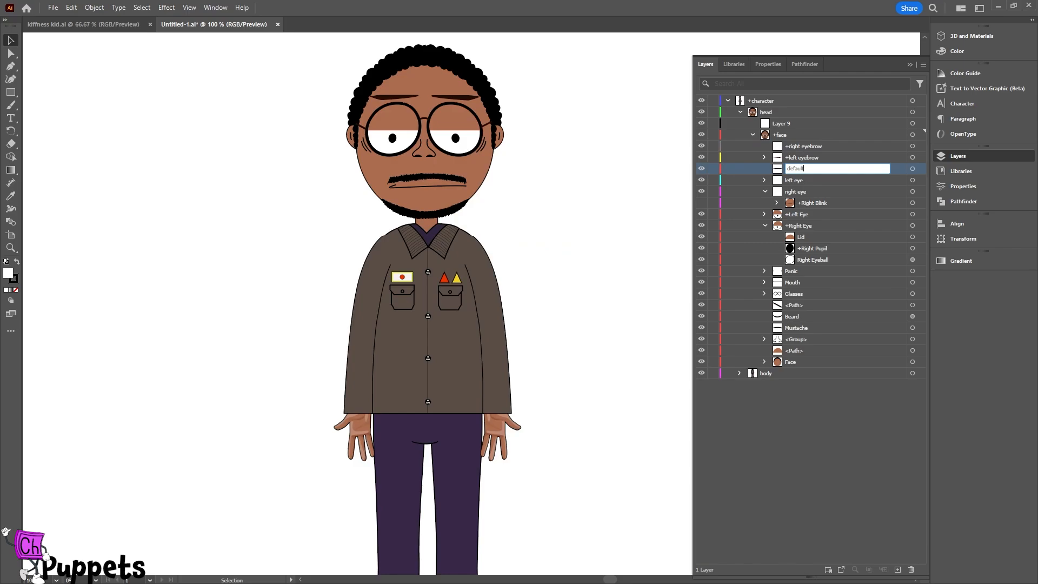
key("Return")
left_click_drag(799, 167, 768, 147)
left_click(763, 157)
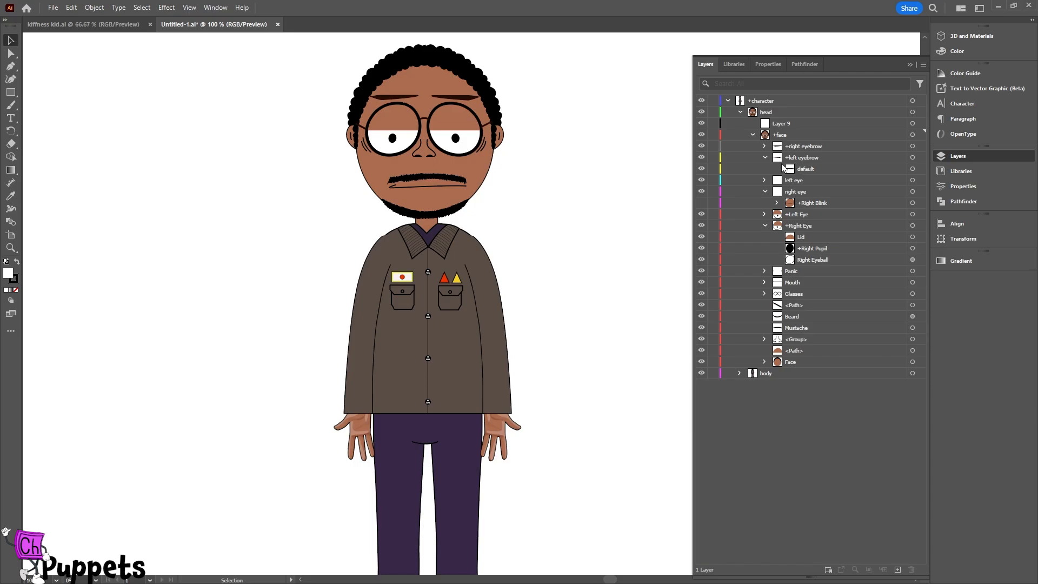
left_click(765, 157)
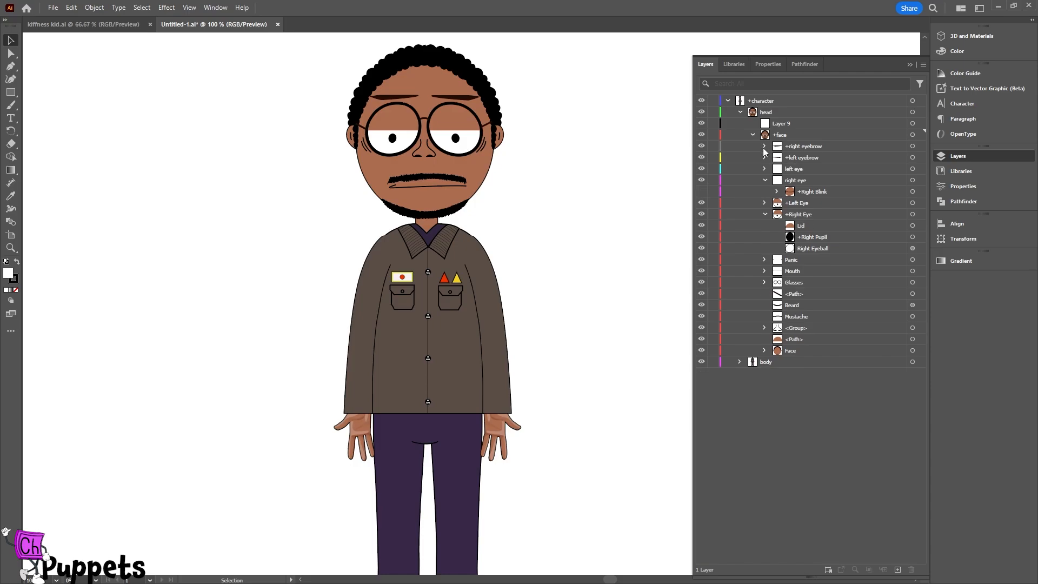
Move the loose path below Glasses into the Glasses group.
left_click(764, 180)
left_click(765, 203)
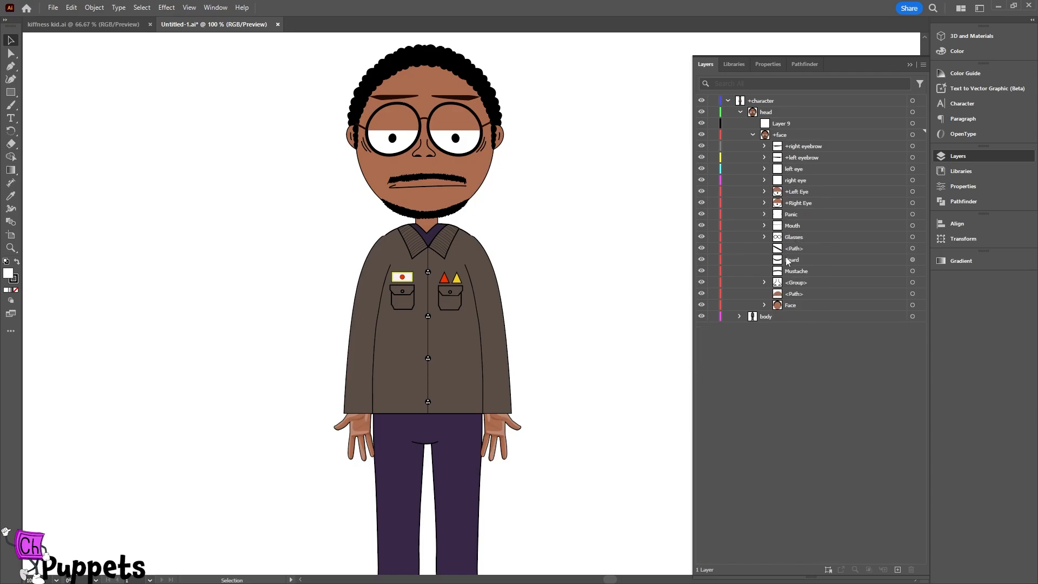
left_click(789, 249)
left_click(764, 237)
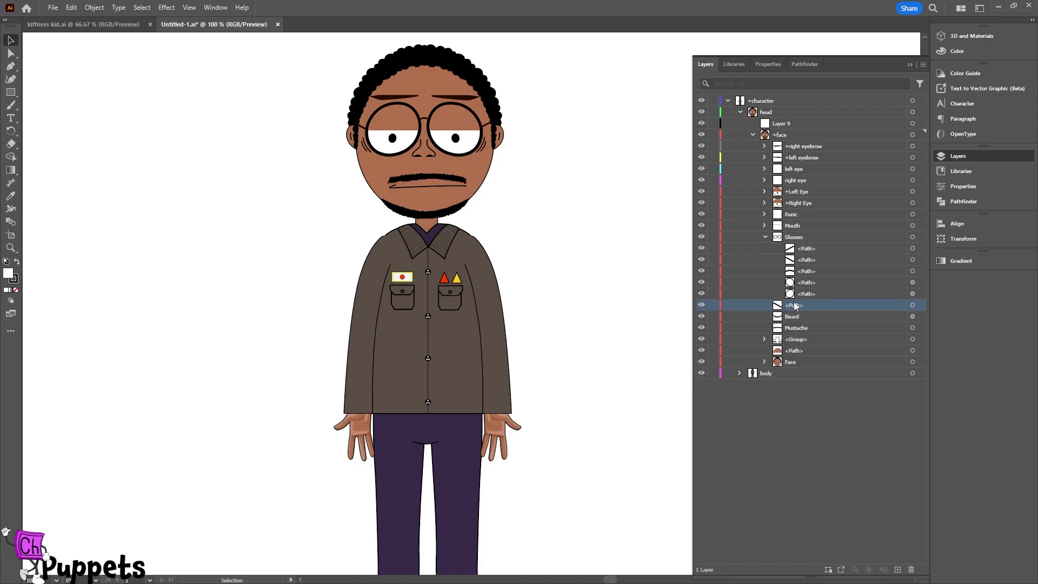
left_click_drag(794, 305, 791, 297)
left_click(764, 238)
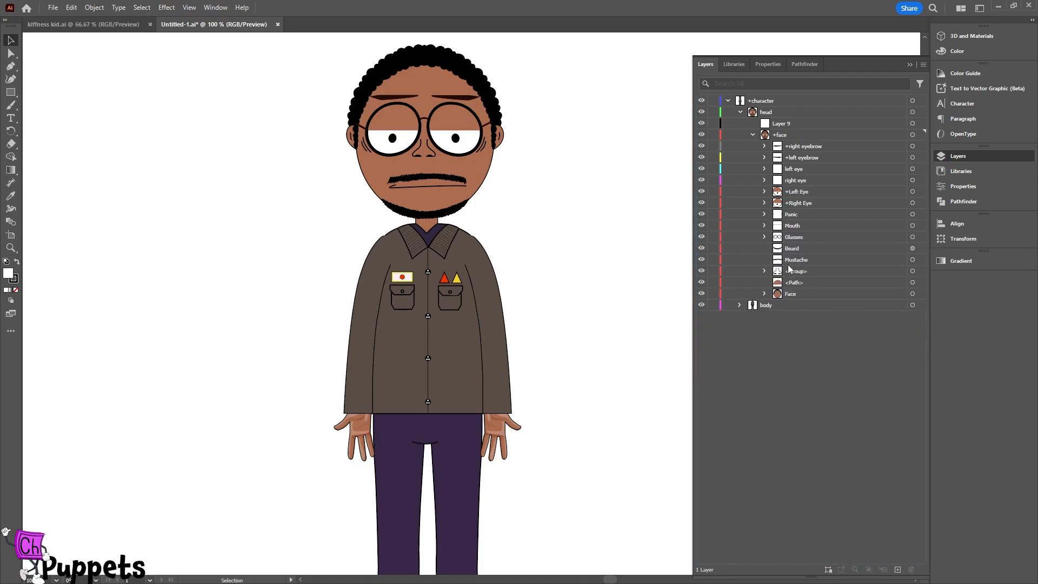
Rename the Mouth group +Mouth and delete the empty layer above +face.
double_click(790, 225)
type("+")
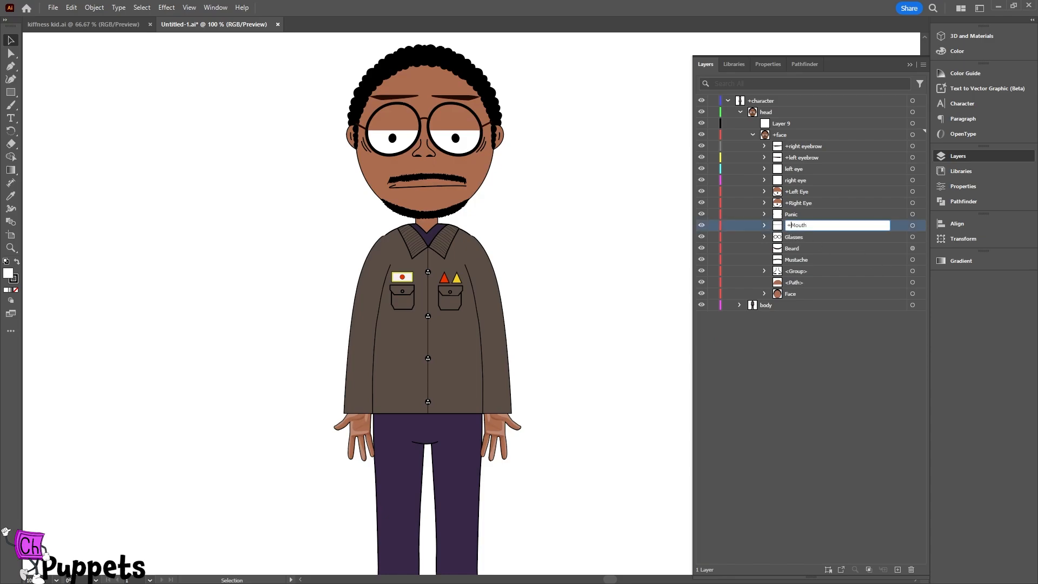
key("Return")
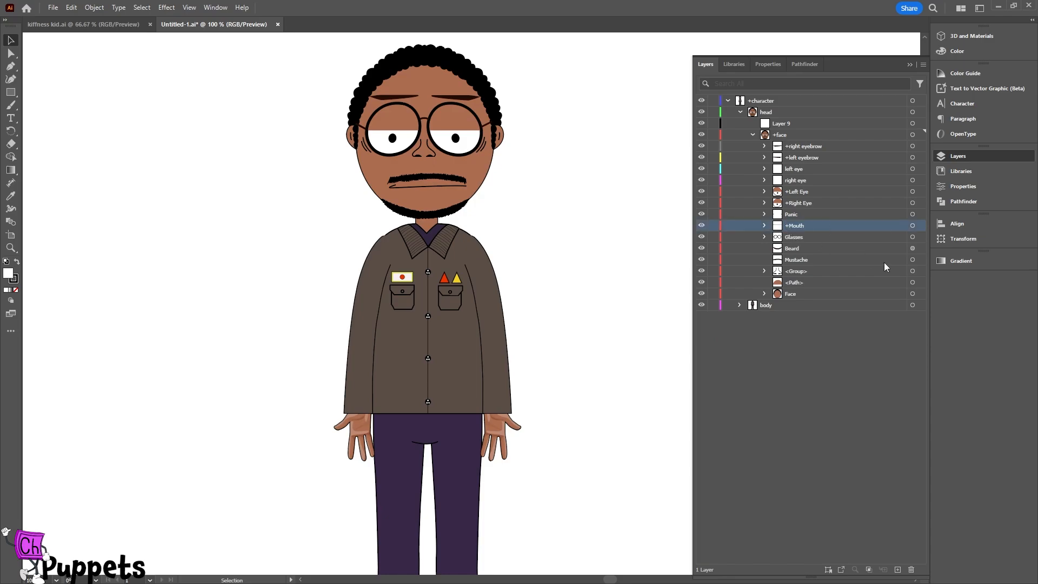
left_click(779, 125)
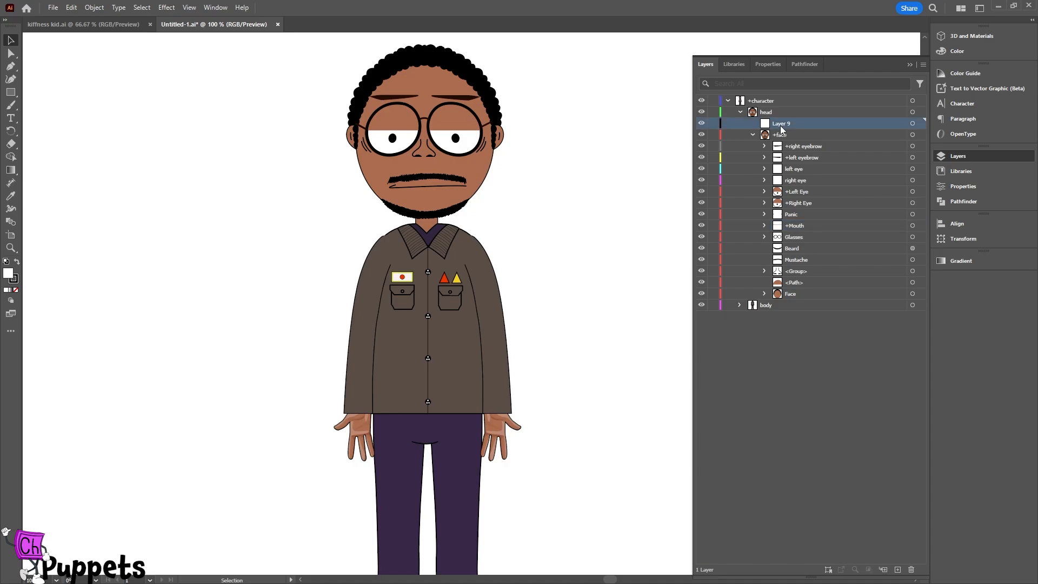
left_click(911, 570)
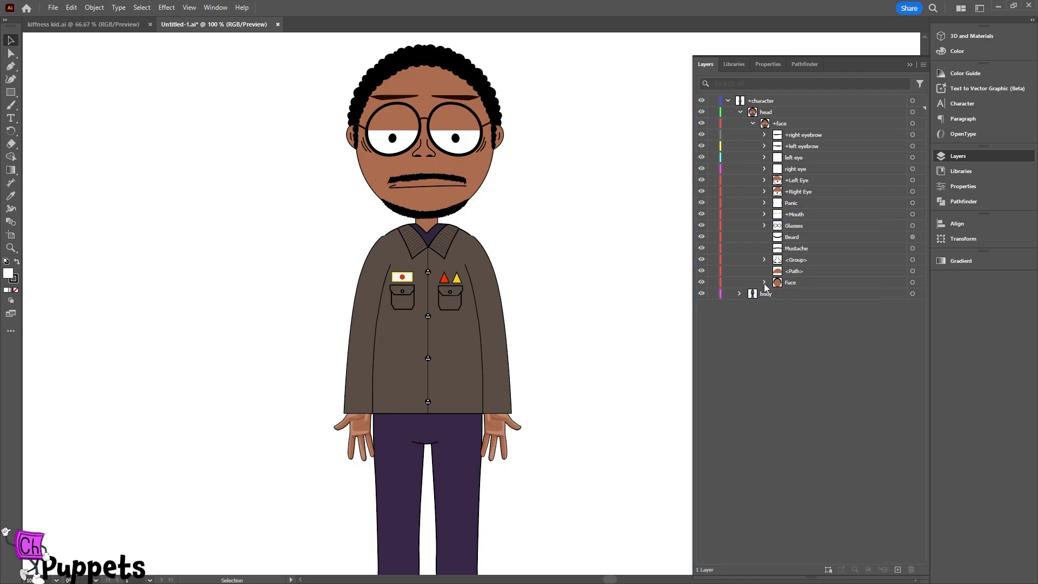
Rename the unnamed group directly below +Right Arm in the body layer as torso.
left_click(740, 294)
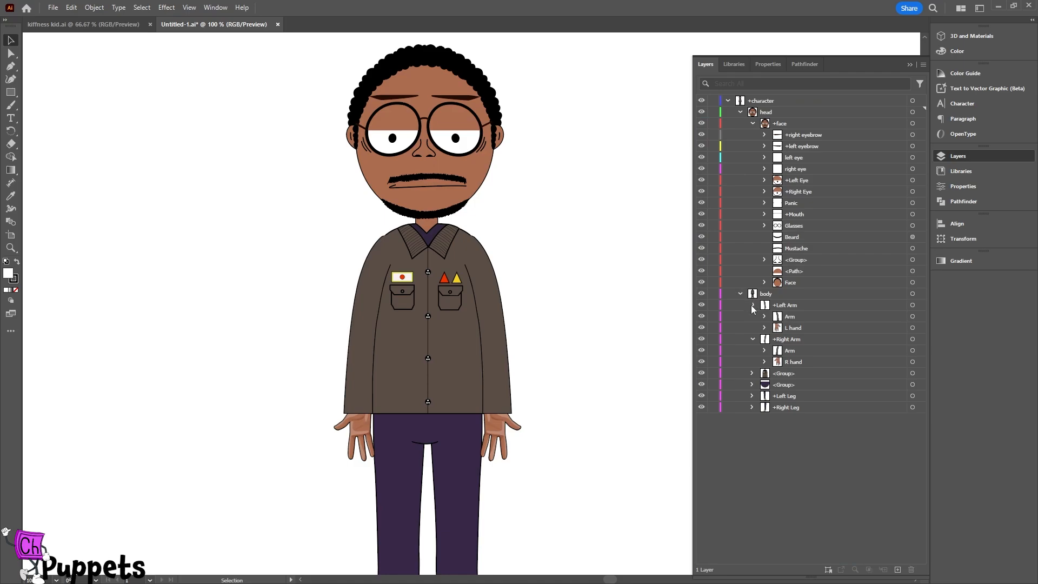
left_click(751, 316)
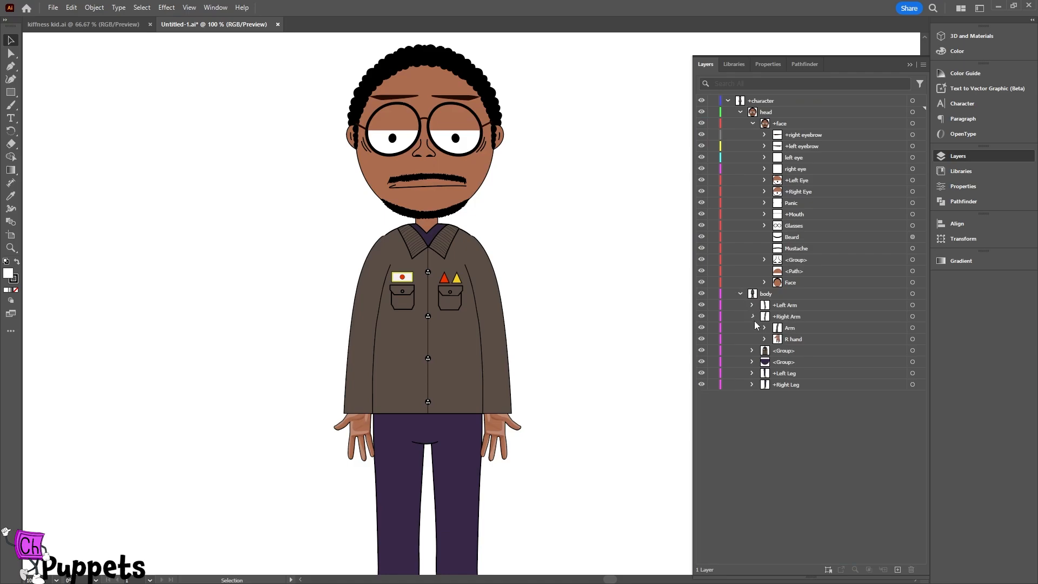
left_click(751, 316)
double_click(777, 328)
type("toro")
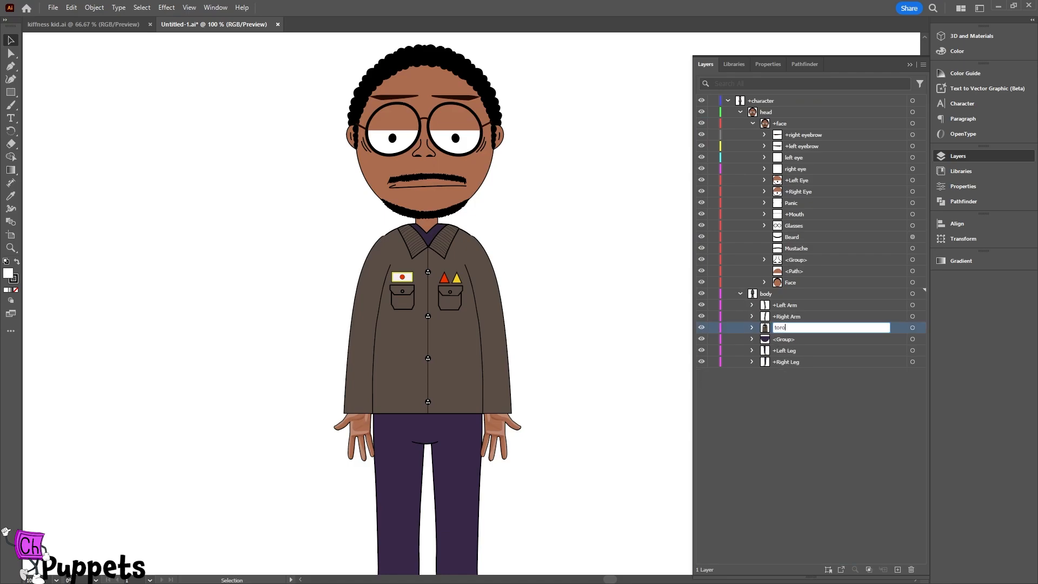
type("o")
key("Return")
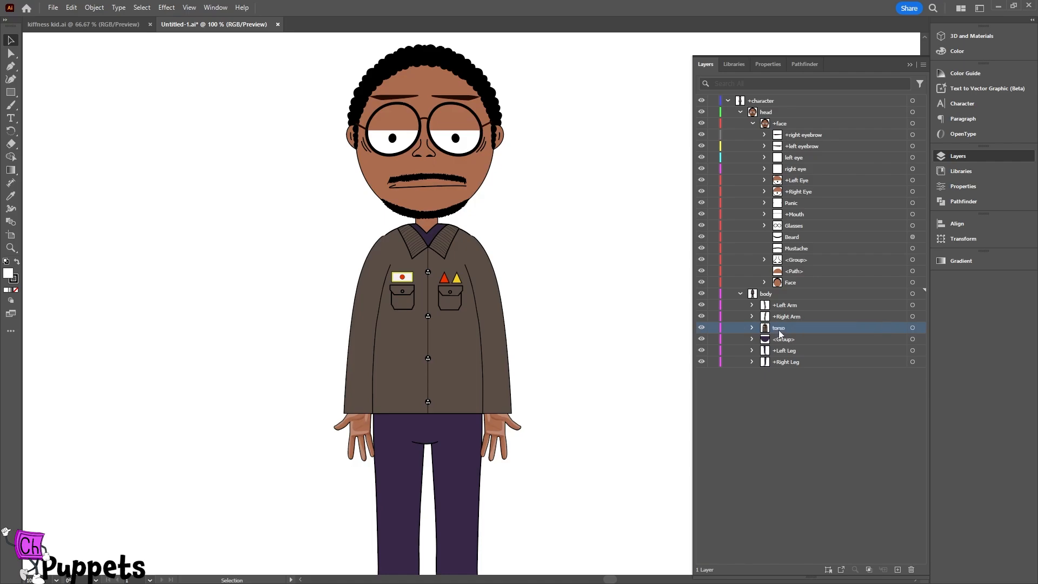
Move the remaining unnamed group in the body layer into the torso group as its lowest item.
left_click(751, 340)
left_click(752, 338)
left_click(752, 328)
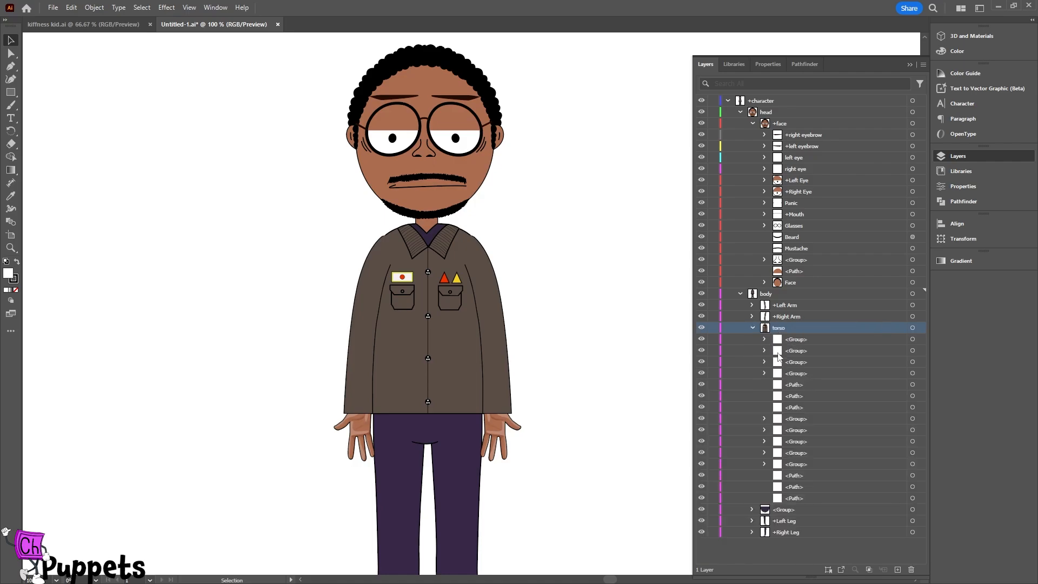
left_click(784, 509)
left_click_drag(786, 508, 789, 502)
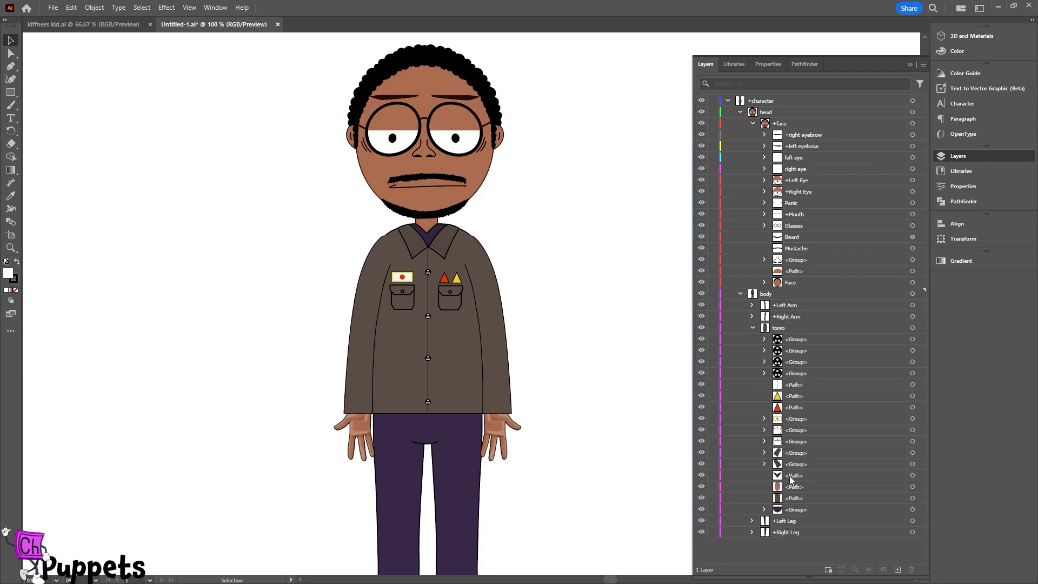
left_click(751, 328)
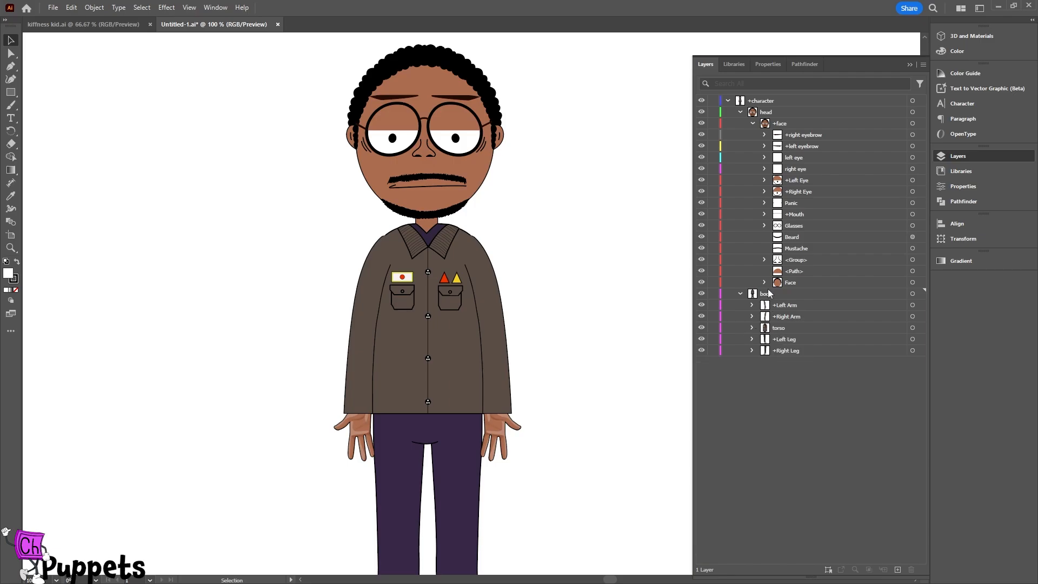
Review the hand poses in the R hand group inside +Right Arm.
left_click(751, 316)
left_click(763, 339)
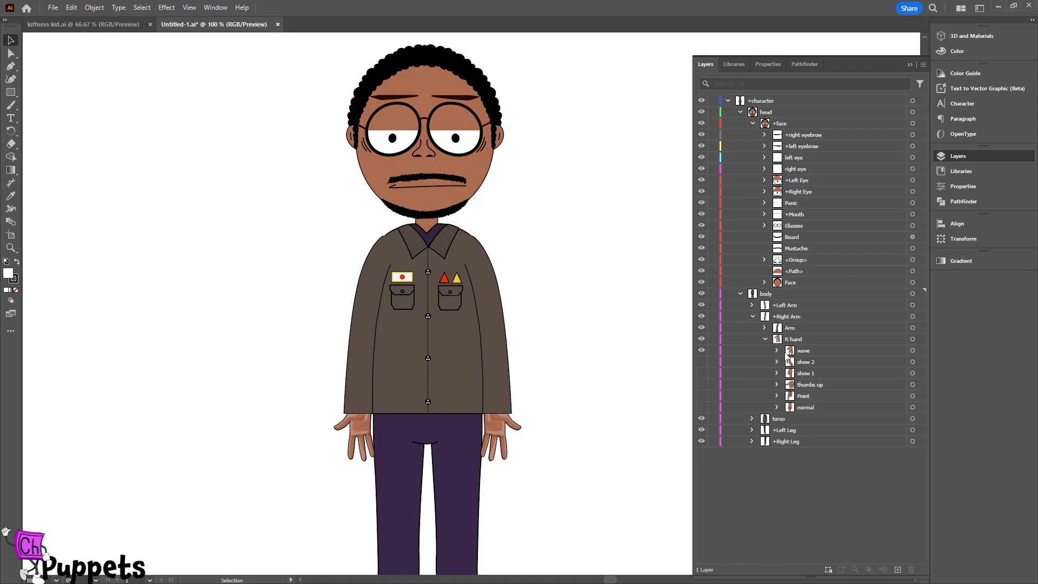
left_click(765, 339)
left_click(752, 316)
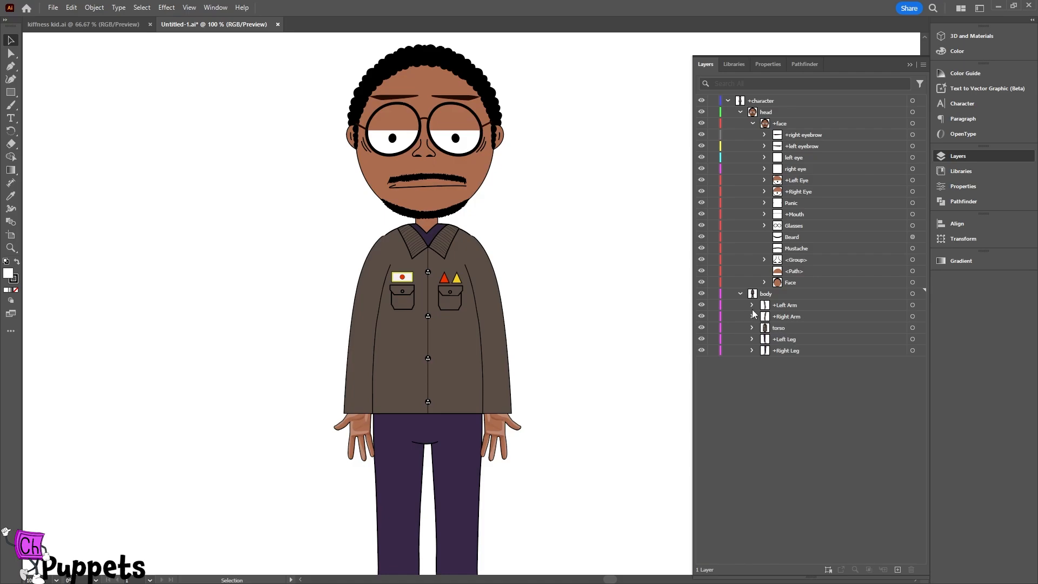
left_click(740, 293)
Rename the unnamed group below Mustache as nose and save the document.
double_click(795, 259)
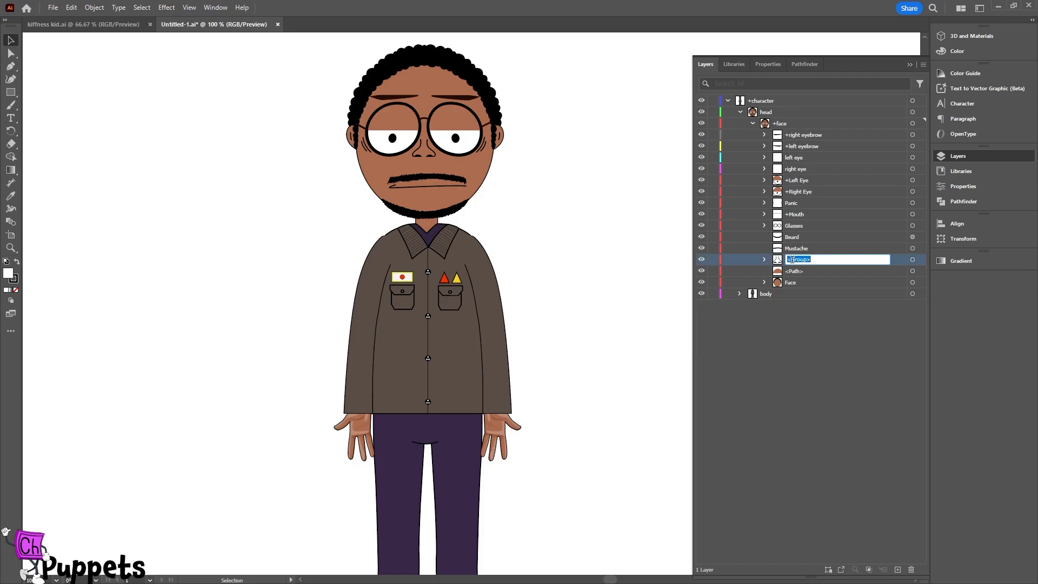
type("nose")
key("Return")
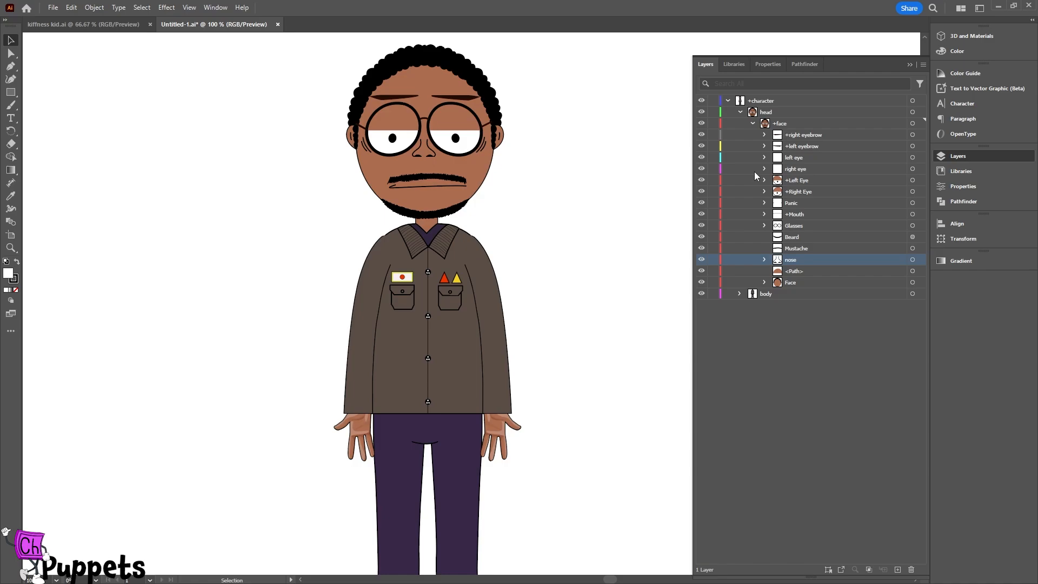
left_click(741, 112)
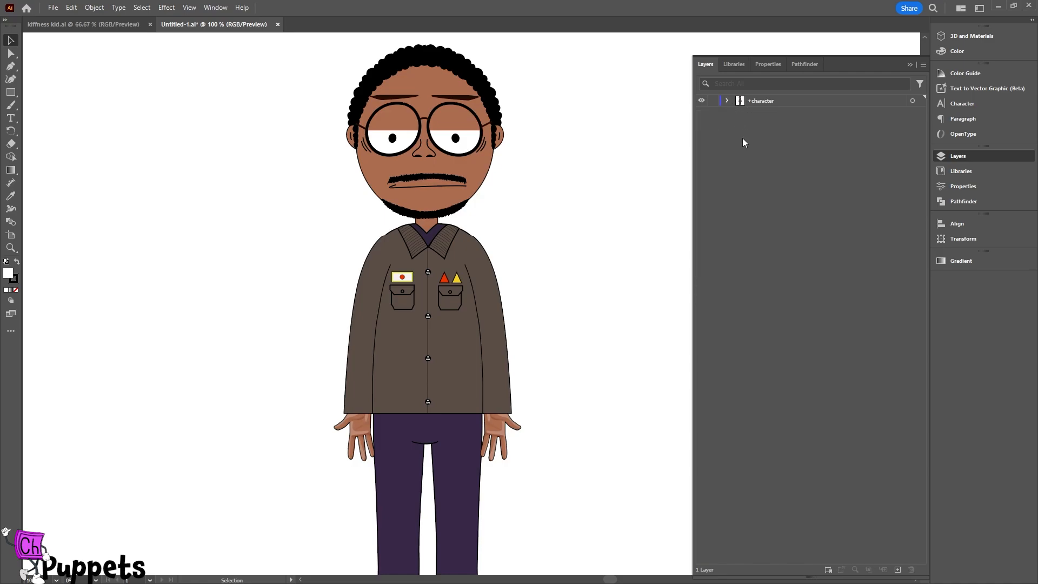
key("ctrl+s")
Switch to Character Animator to inspect the puppet's character, head and body hierarchy, and return to Illustrator.
key("alt+Tab")
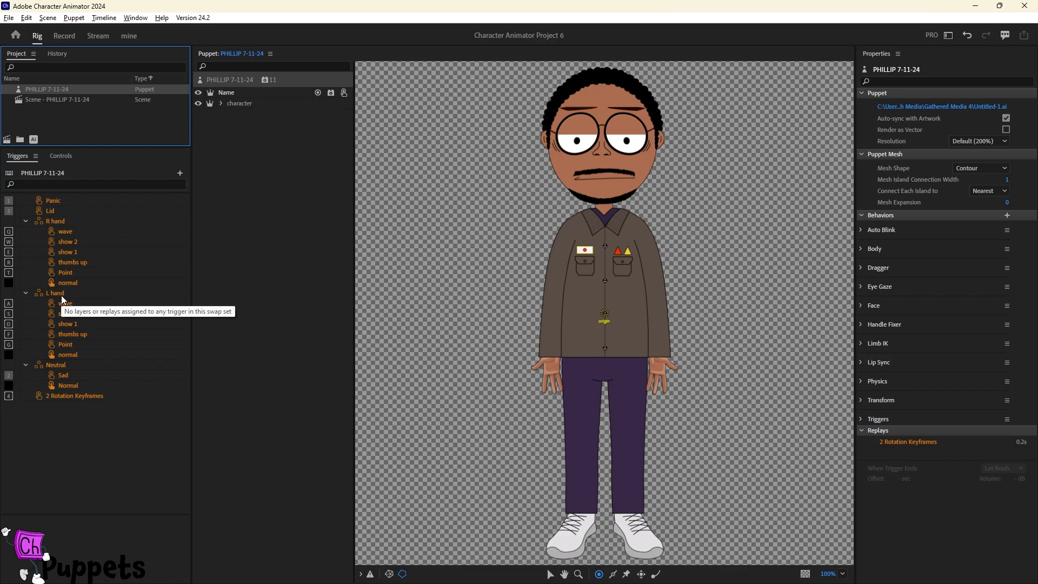
left_click(222, 103)
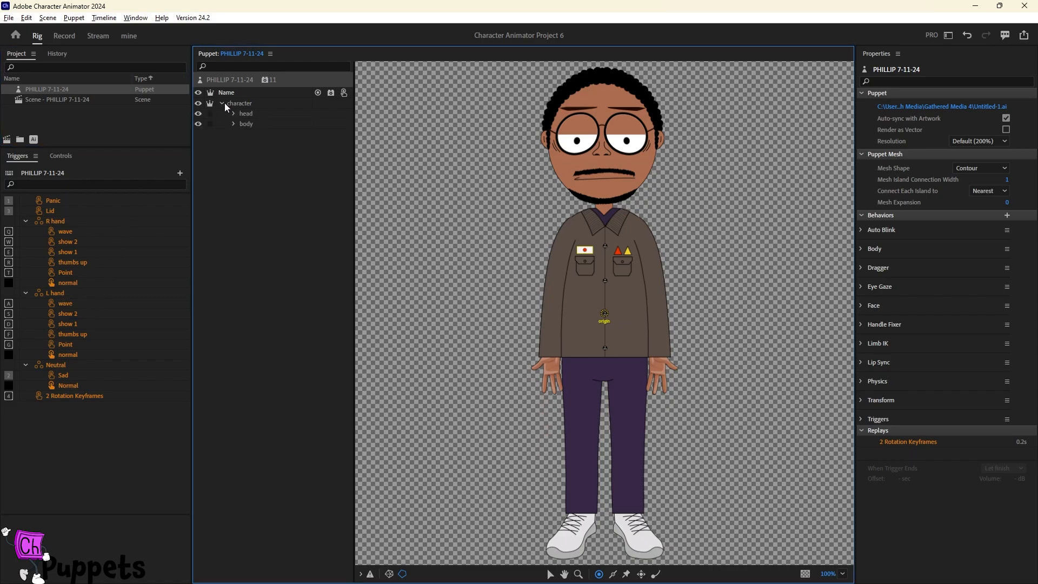
left_click(234, 114)
left_click(235, 134)
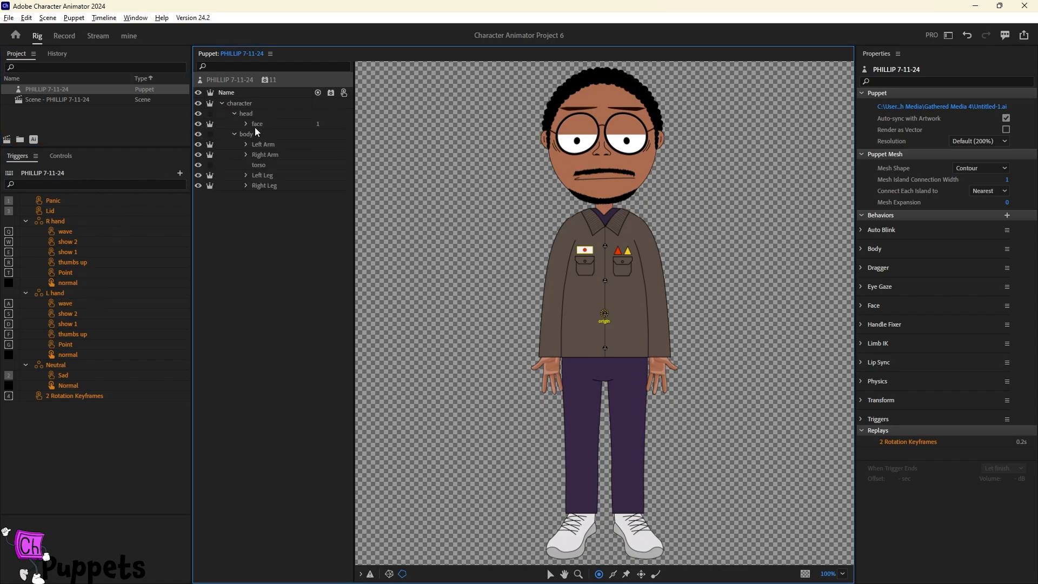
left_click(245, 103)
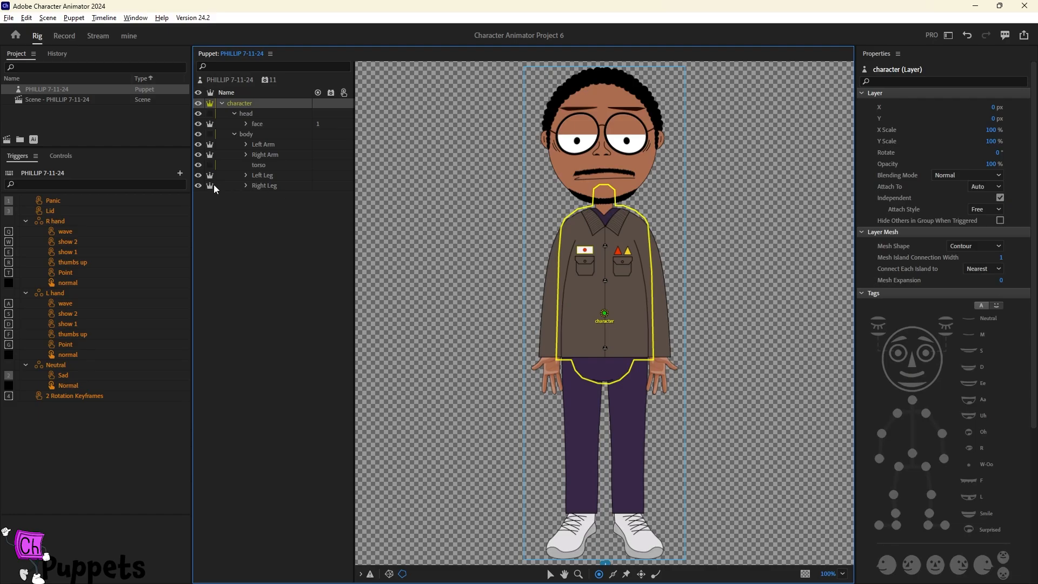
key("alt+Tab")
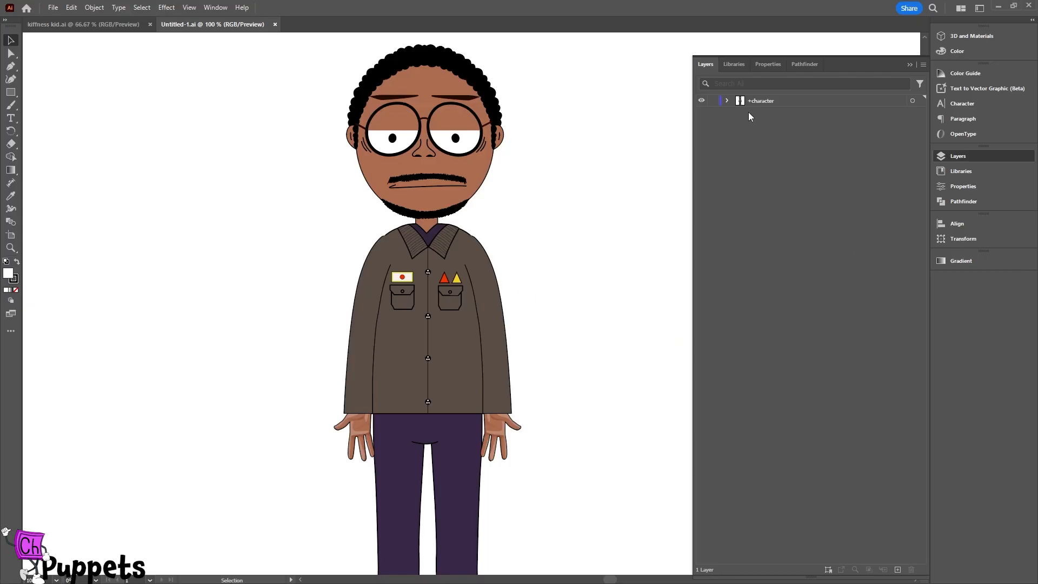
Remove the plus sign from the Right Leg and Left Leg names in the body layer, and save the document.
left_click(727, 101)
left_click(739, 124)
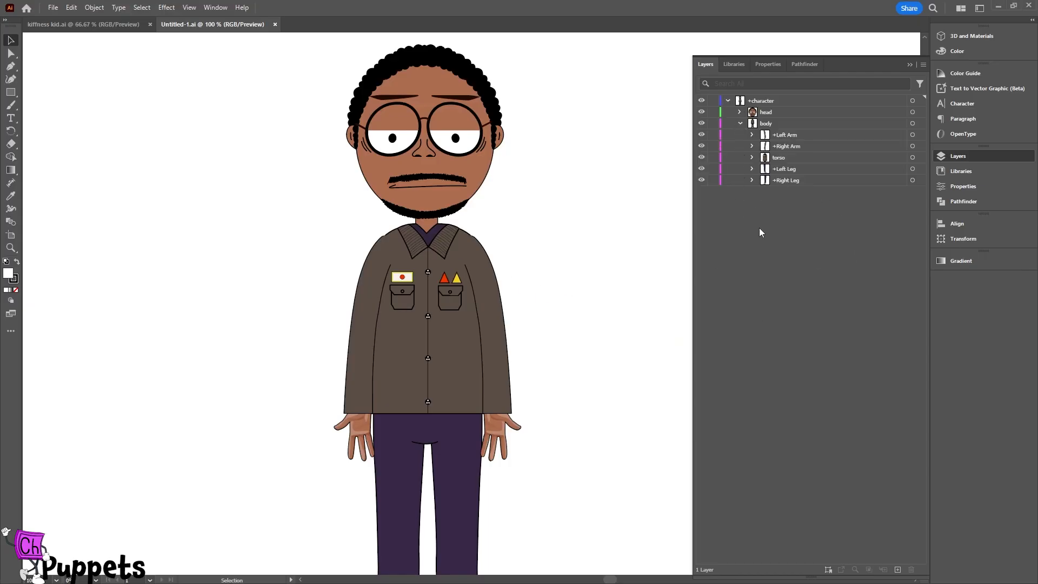
double_click(775, 179)
key("Home")
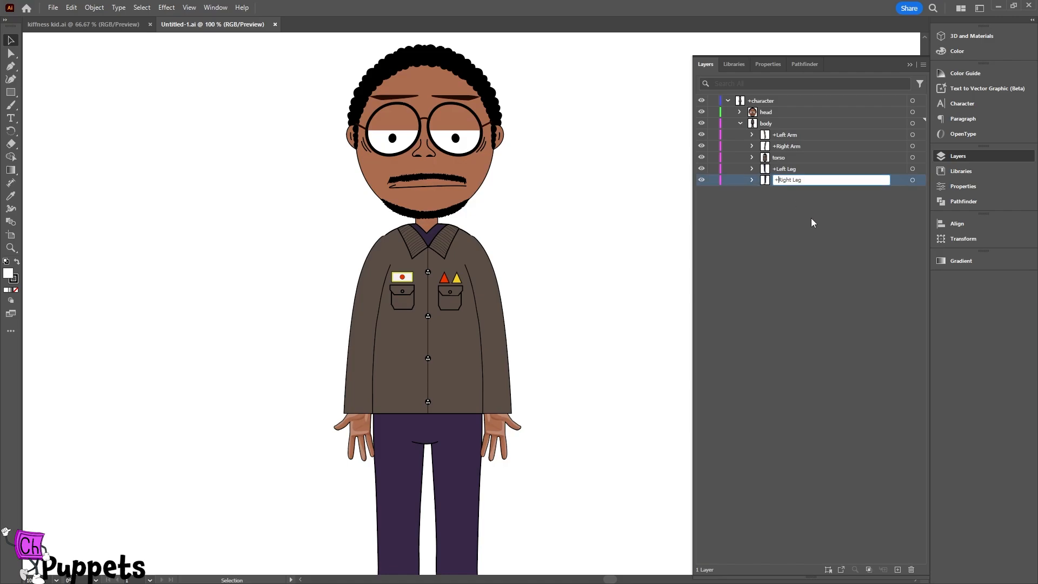
key("Delete")
key("Return")
double_click(776, 168)
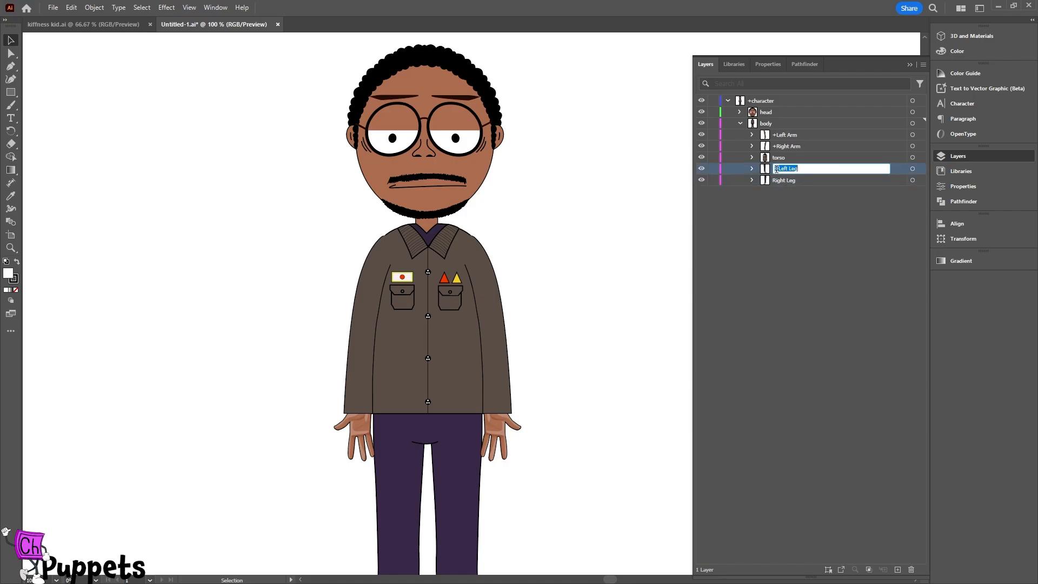
key("Delete")
key("Return")
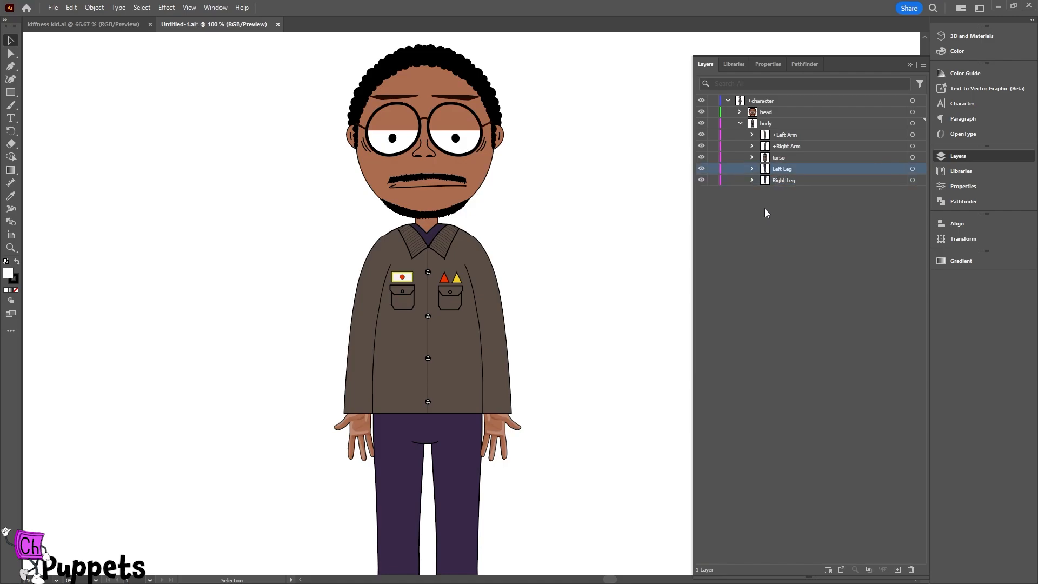
key("ctrl+s")
Switch to Character Animator and inspect the mesh outlines of the legs, body, whole character and head.
key("alt+Tab")
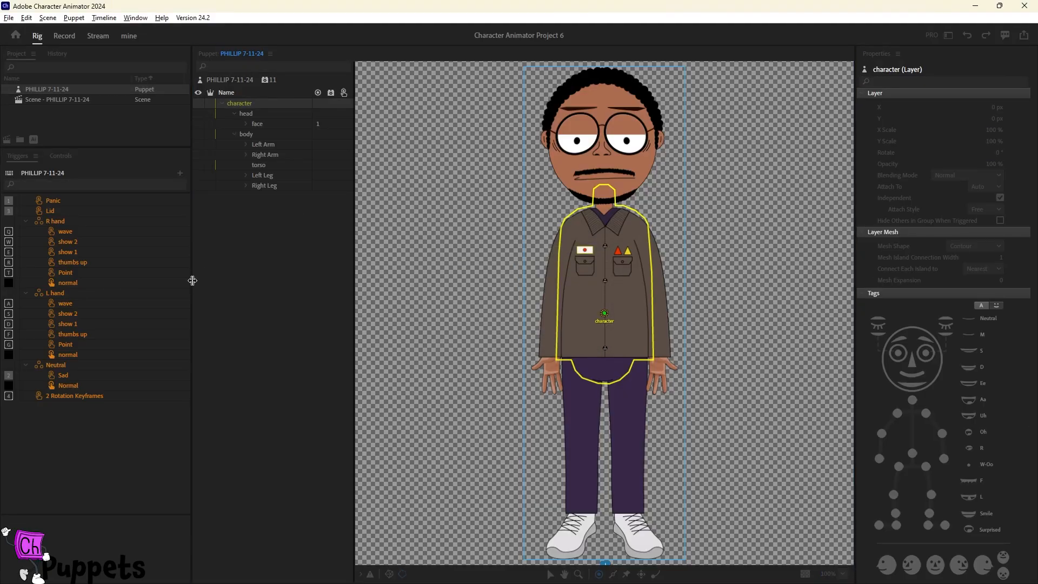
left_click(261, 187)
left_click(263, 176)
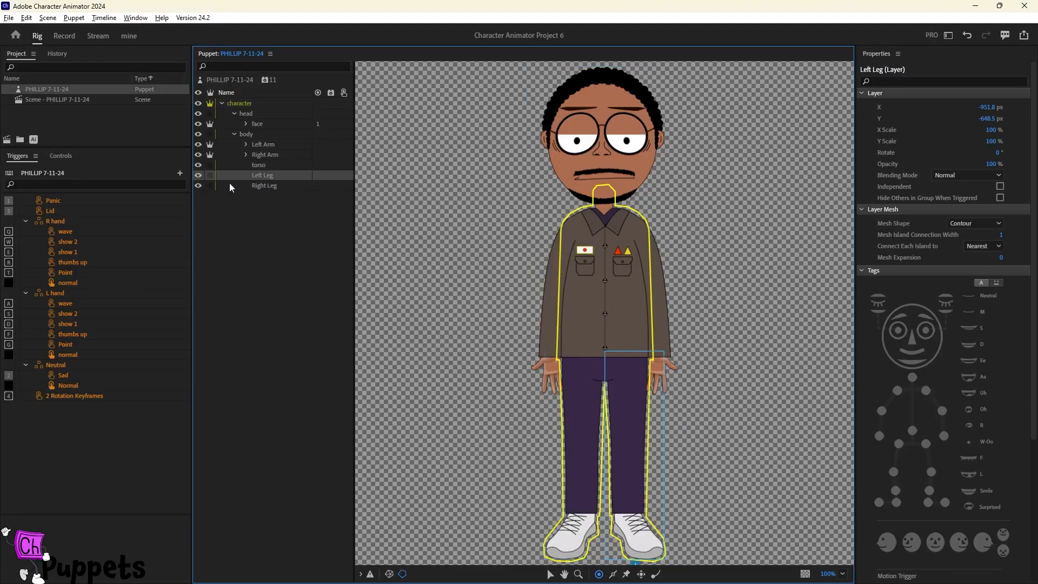
left_click(247, 134)
left_click(262, 103)
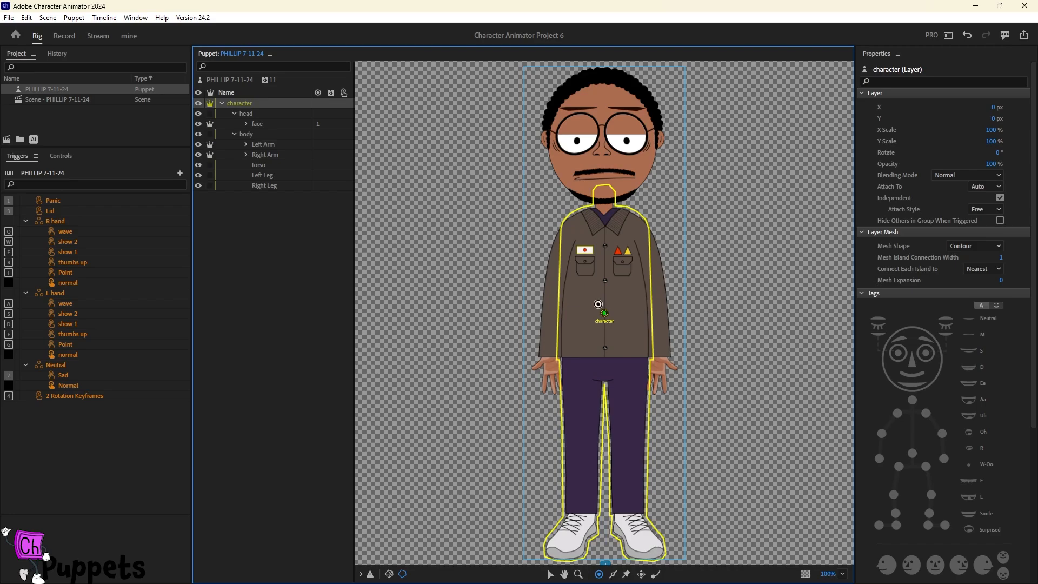
left_click(249, 113)
left_click(262, 132)
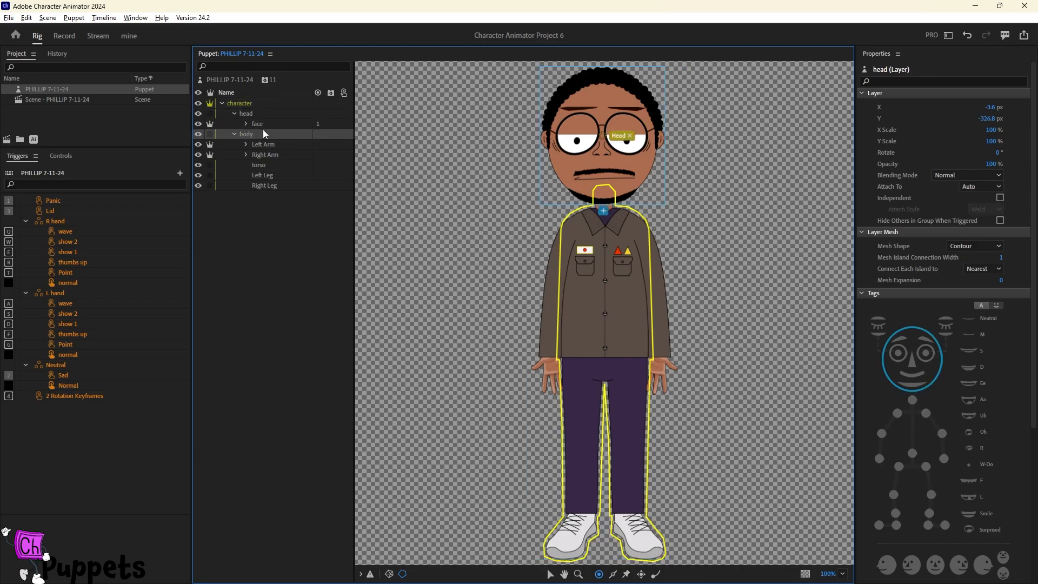
Move the face layer's origin handle down from between the eyes to the chin just above the neck.
left_click(271, 124)
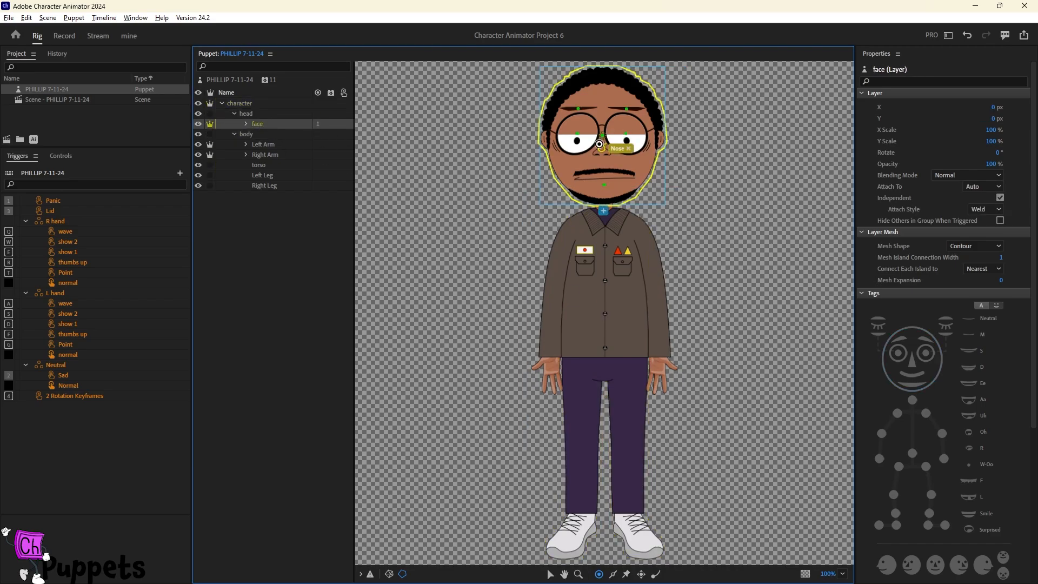
left_click(601, 154)
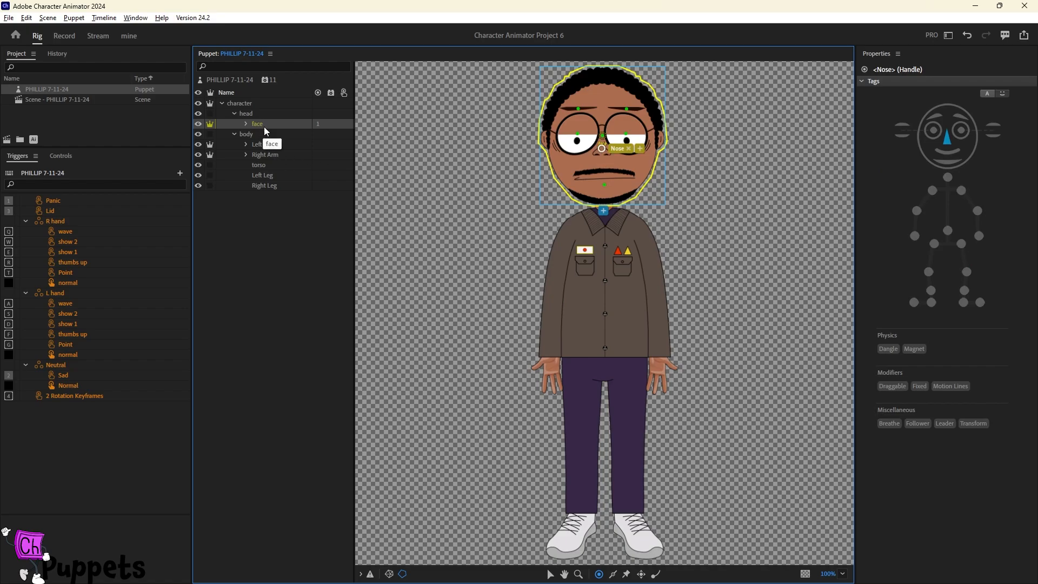
key("ctrl+z")
left_click(278, 123)
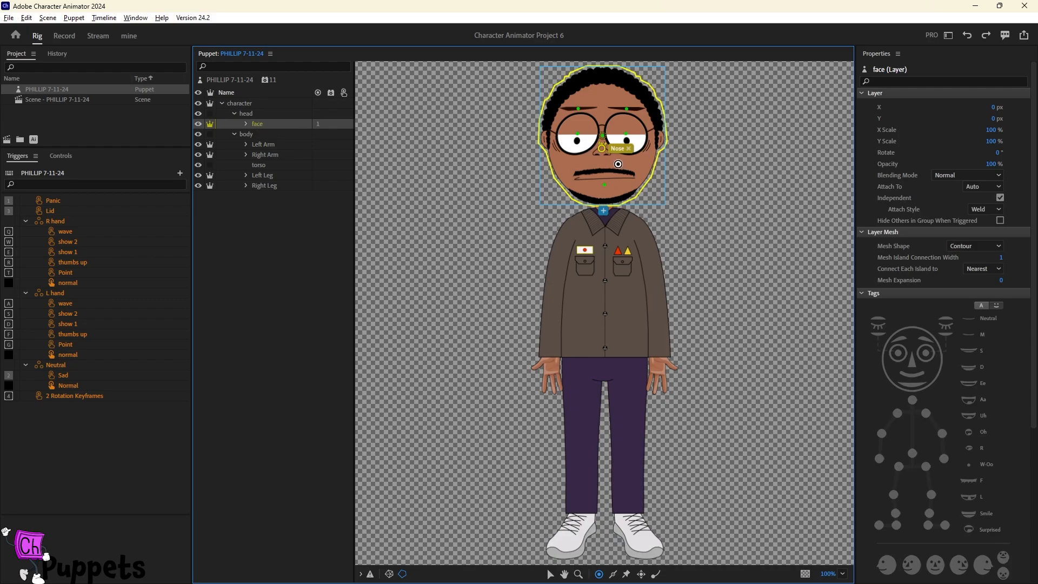
left_click(601, 147)
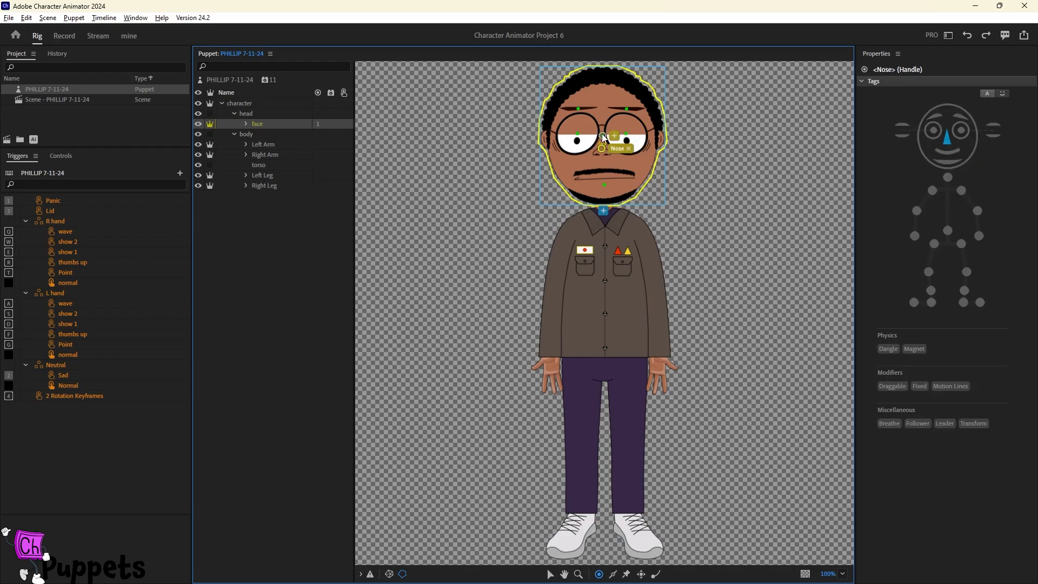
left_click_drag(602, 134, 603, 194)
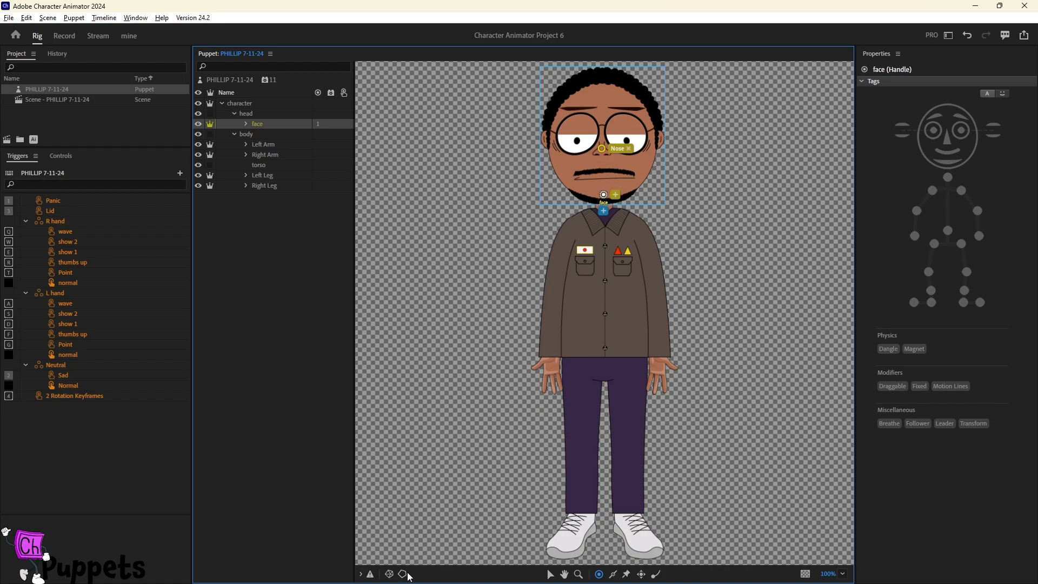
left_click(606, 177)
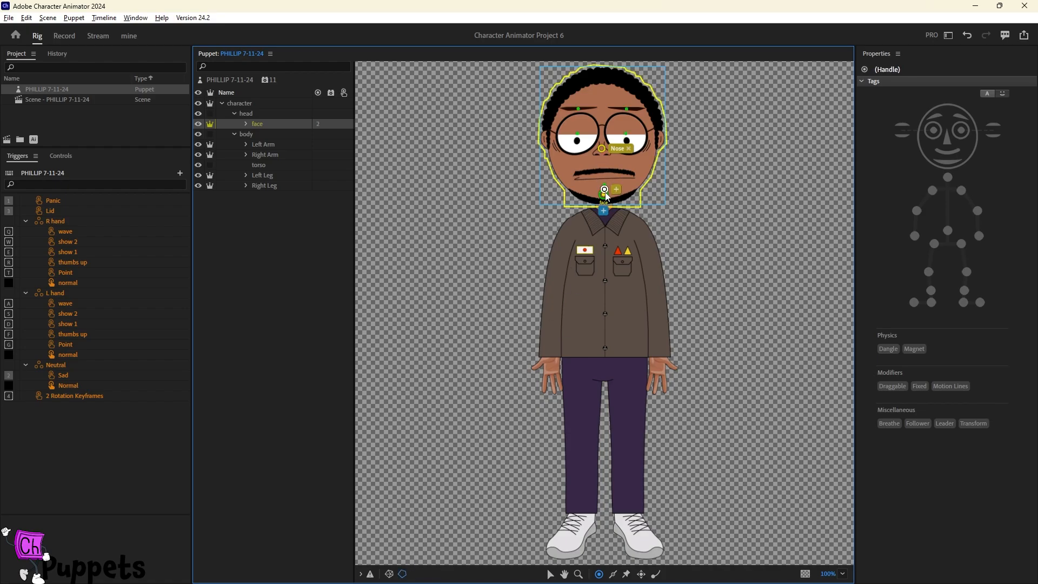
key("ctrl+z")
mouse_move(604, 196)
left_mouse_down()
mouse_move(604, 158)
mouse_move(604, 191)
left_mouse_up()
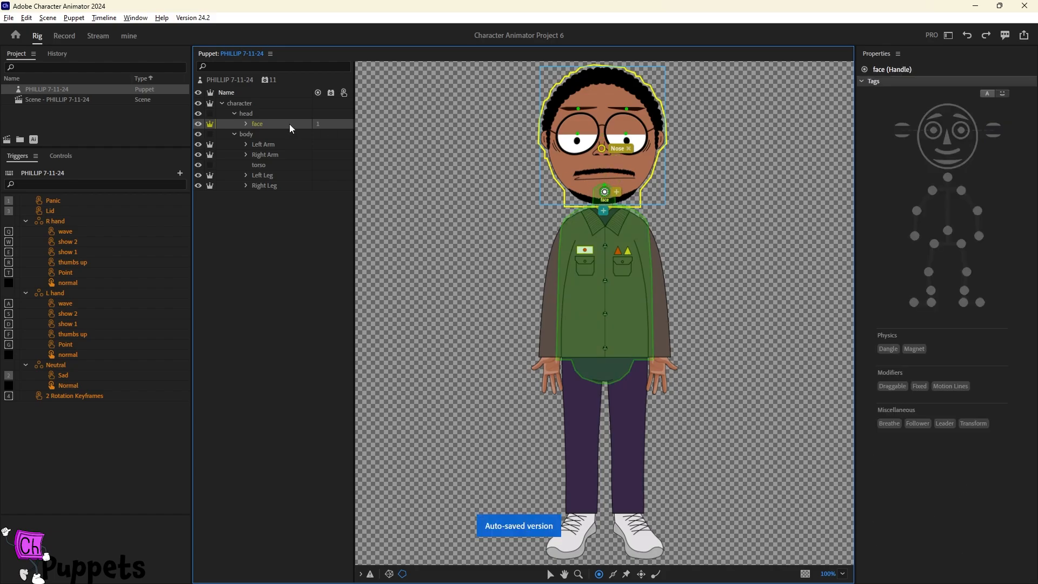
Review the face layer's contents and check the right and left eyebrow layers.
left_click(246, 124)
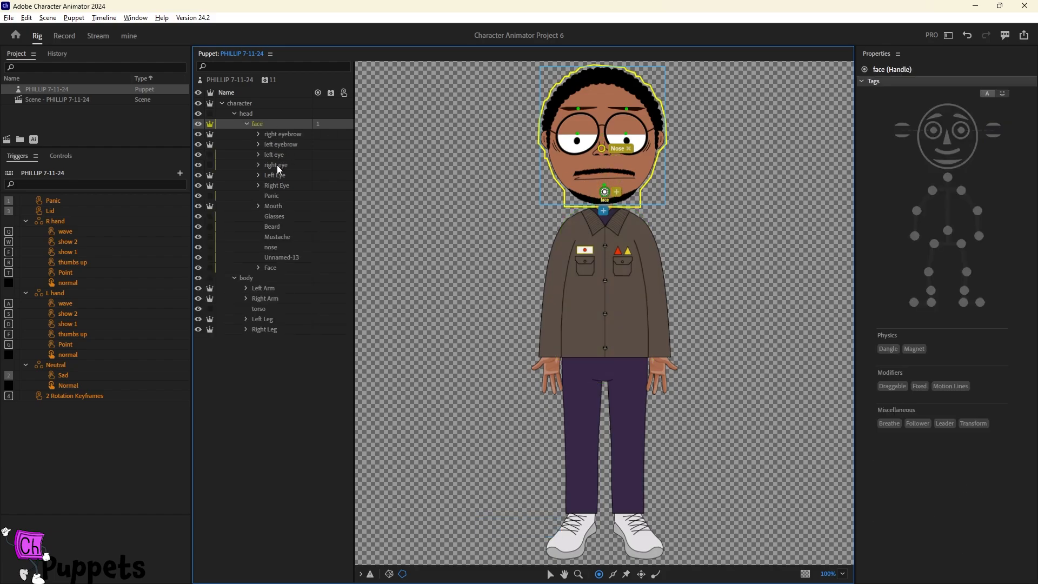
left_click(280, 135)
left_click(287, 146)
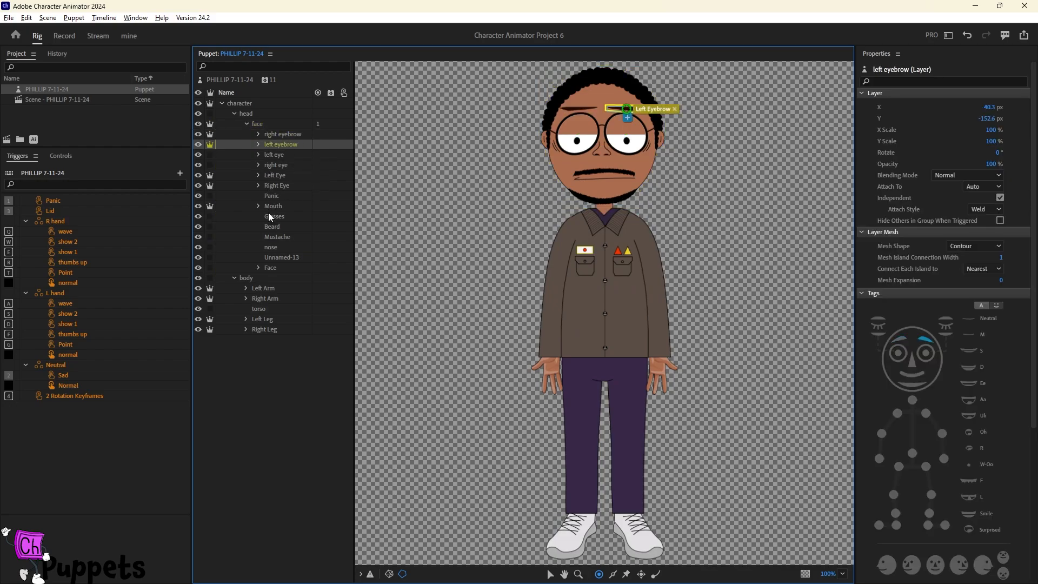
Add a horizontal stick across the character's feet and tag it as Fixed.
left_click(221, 104)
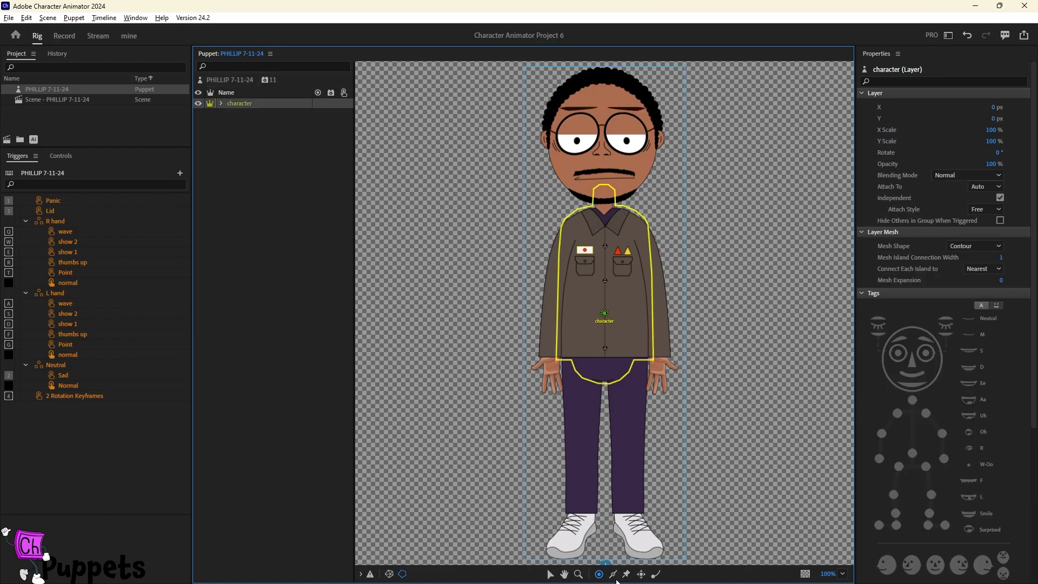
left_click(606, 550)
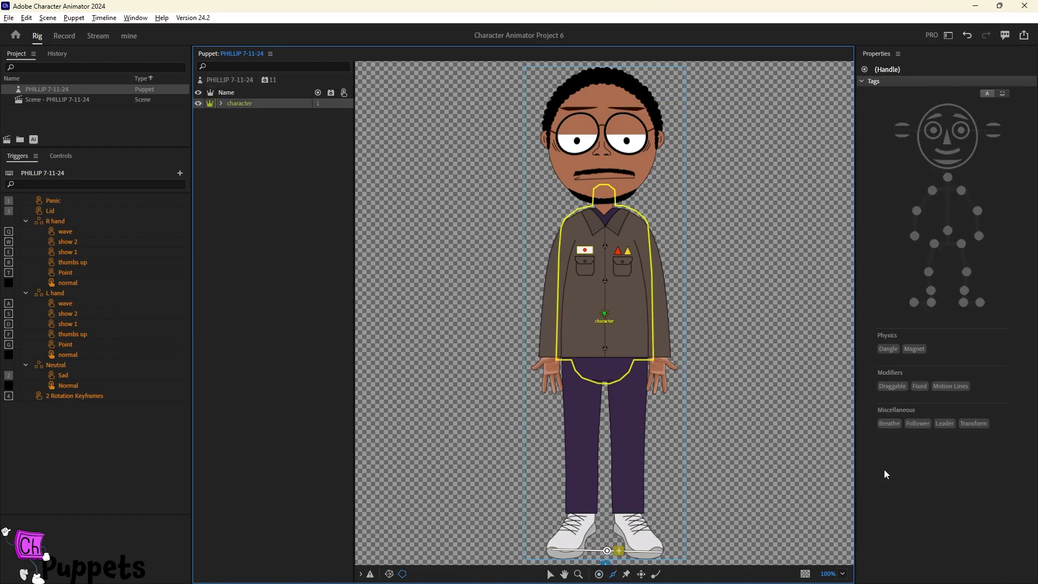
left_click(919, 386)
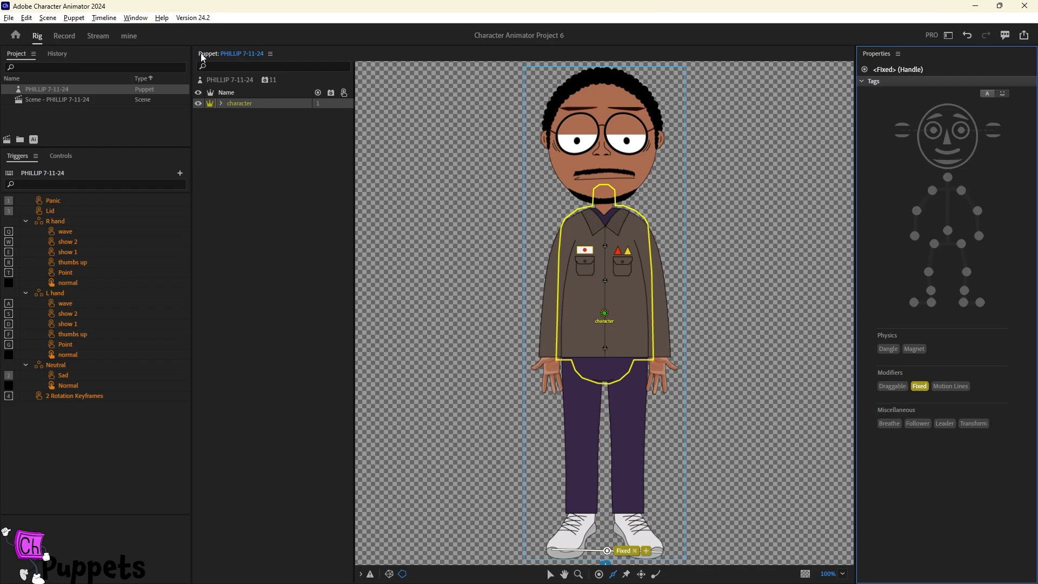
In the recording scene, switch the Eye Gaze behavior from Camera Input to Mouse & Touch Input and test the gaze on the puppet.
left_click(64, 36)
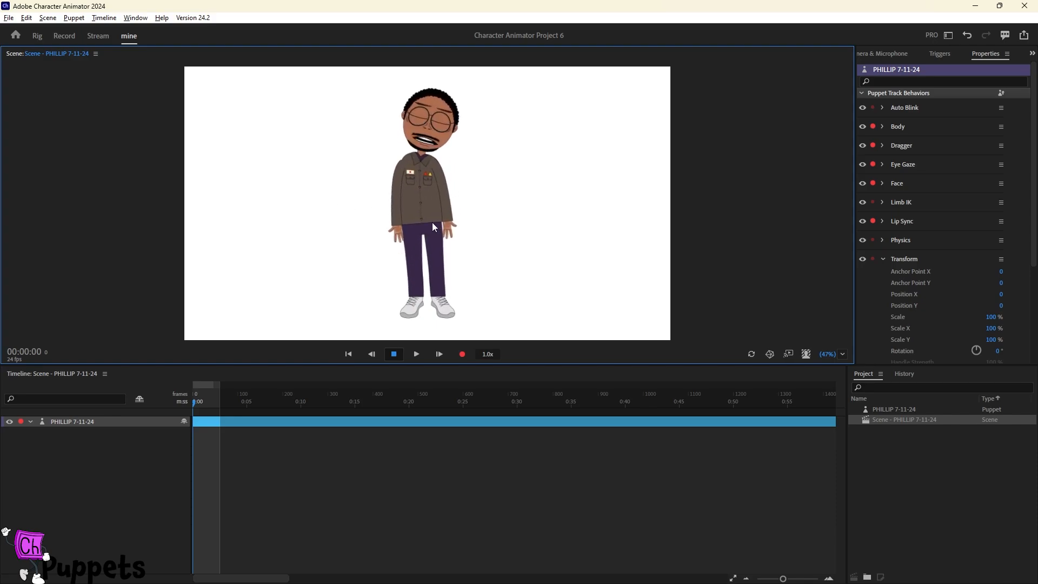
left_click(882, 162)
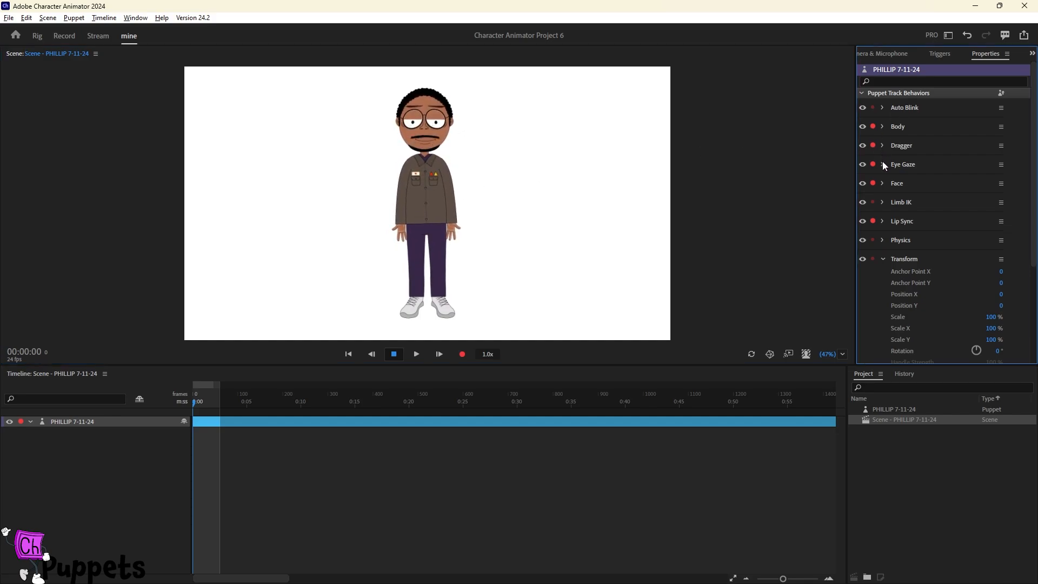
left_click(882, 163)
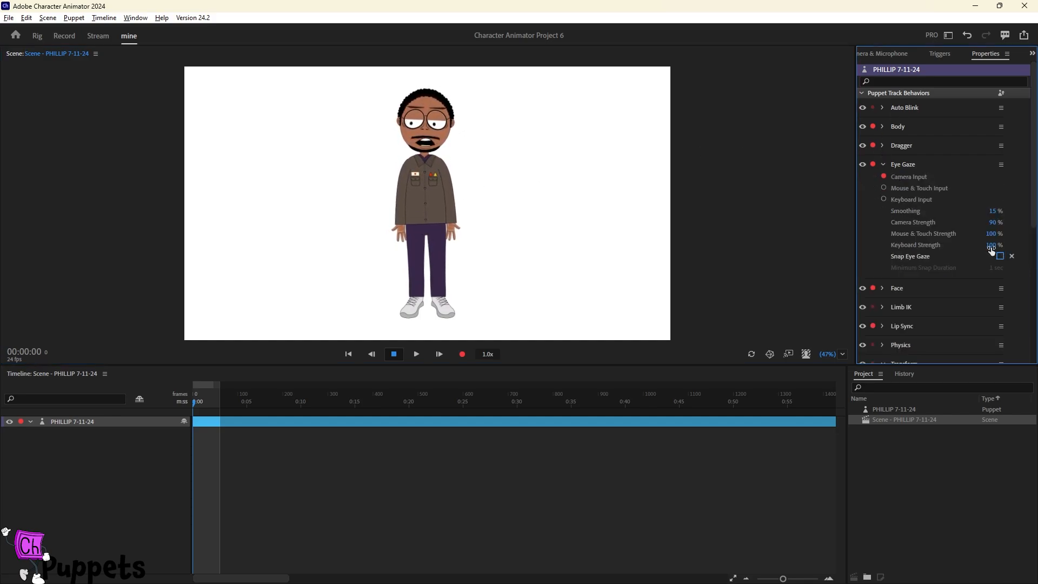
left_click(883, 188)
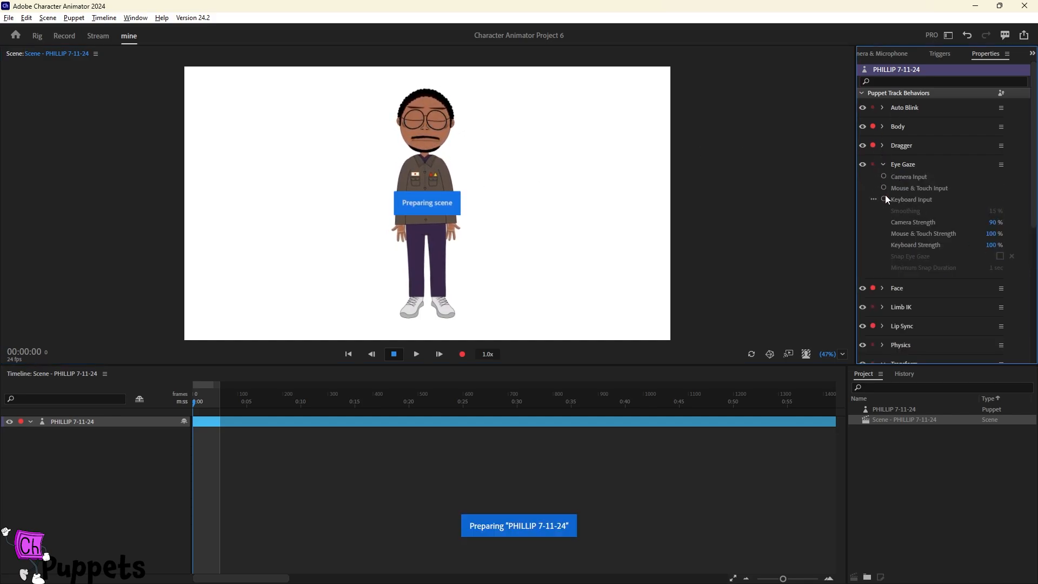
left_click(672, 176)
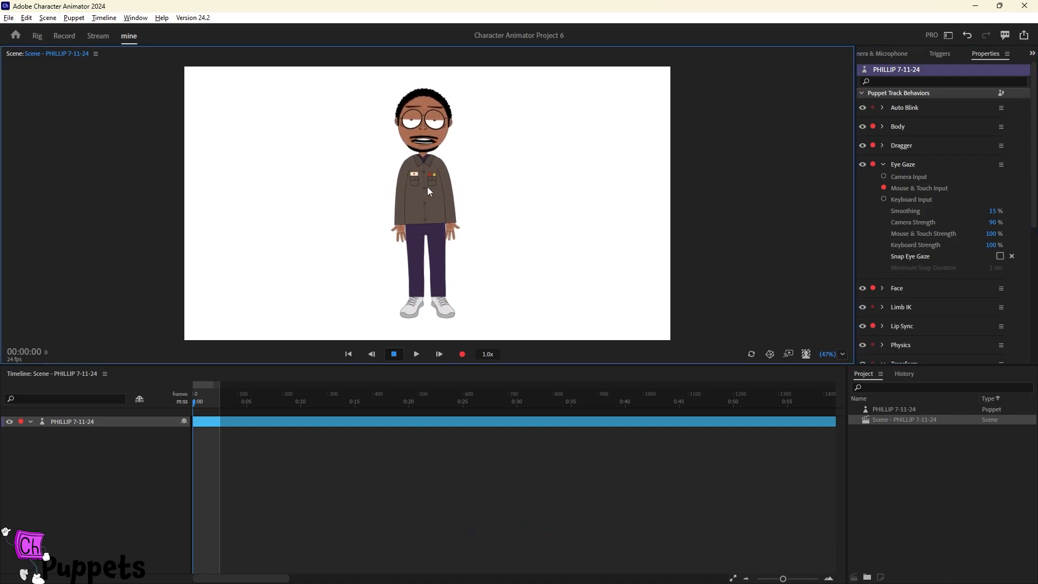
mouse_move(427, 187)
left_mouse_down()
mouse_move(424, 174)
mouse_move(436, 186)
mouse_move(416, 202)
mouse_move(440, 199)
left_mouse_up()
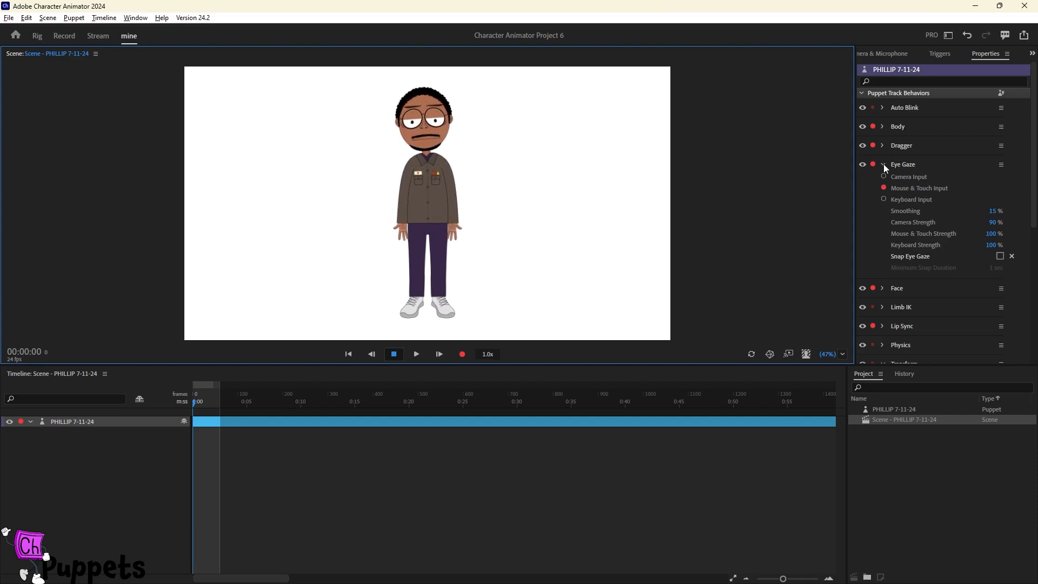
left_click(1001, 97)
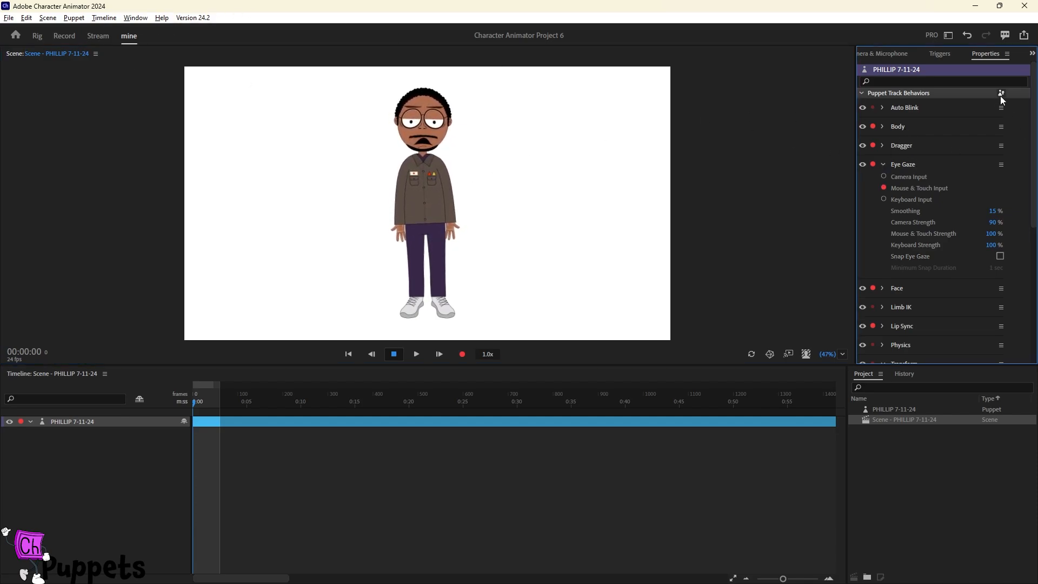
Return to rigging, expand the character hierarchy and collapse the R hand, L hand and Neutral trigger groups.
left_click(37, 37)
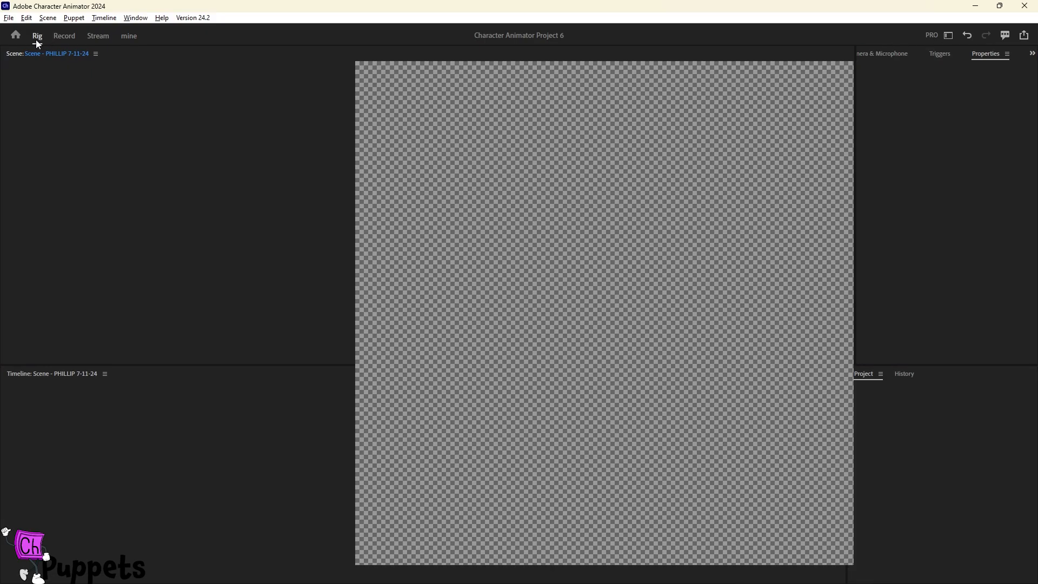
left_click(221, 103)
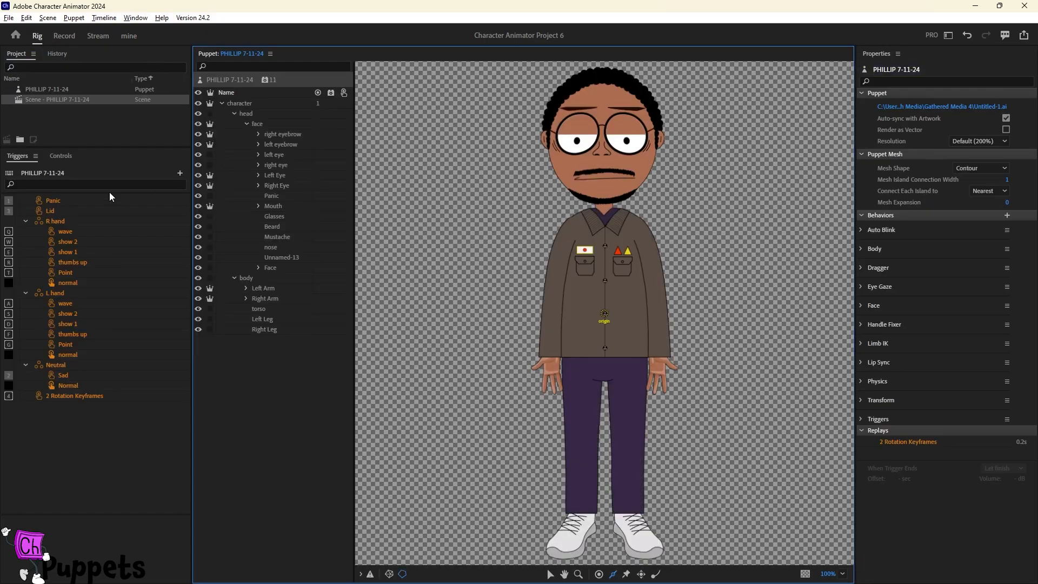
left_click(26, 221)
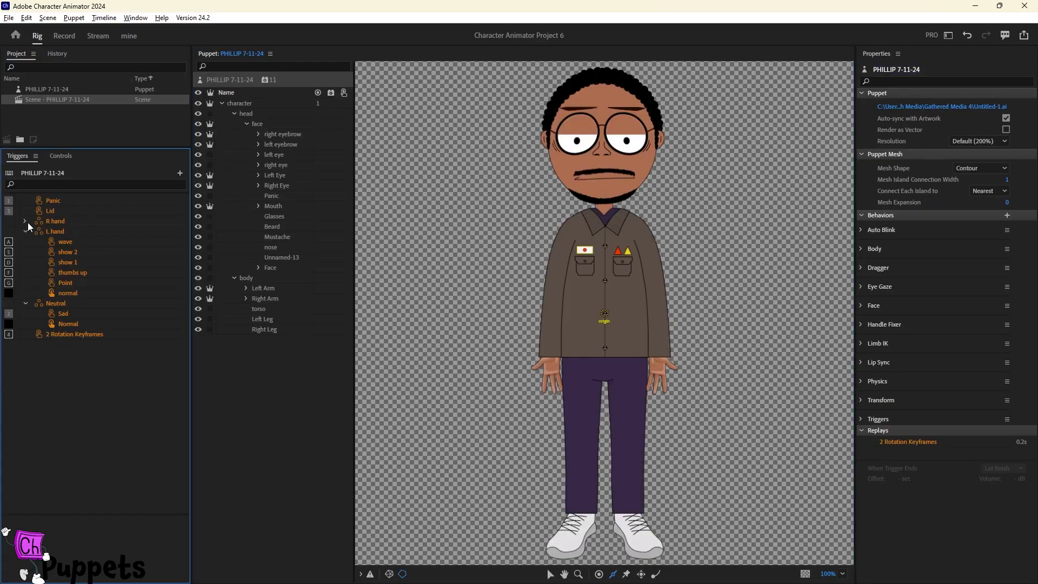
left_click(26, 232)
left_click(27, 241)
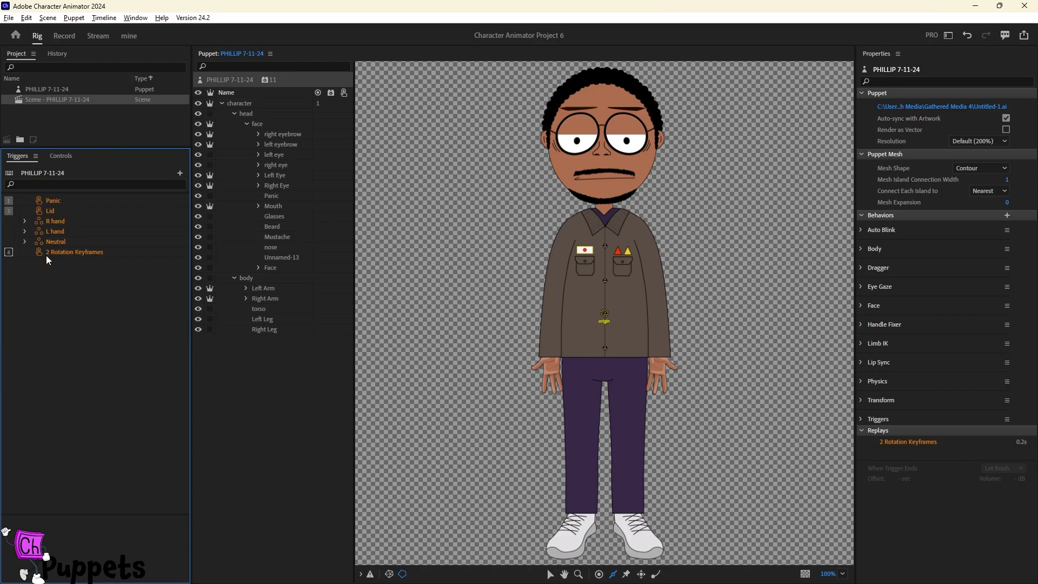
Collapse the face layer and move the Left Arm's origin handle up to the shoulder.
left_click(247, 124)
left_click(265, 145)
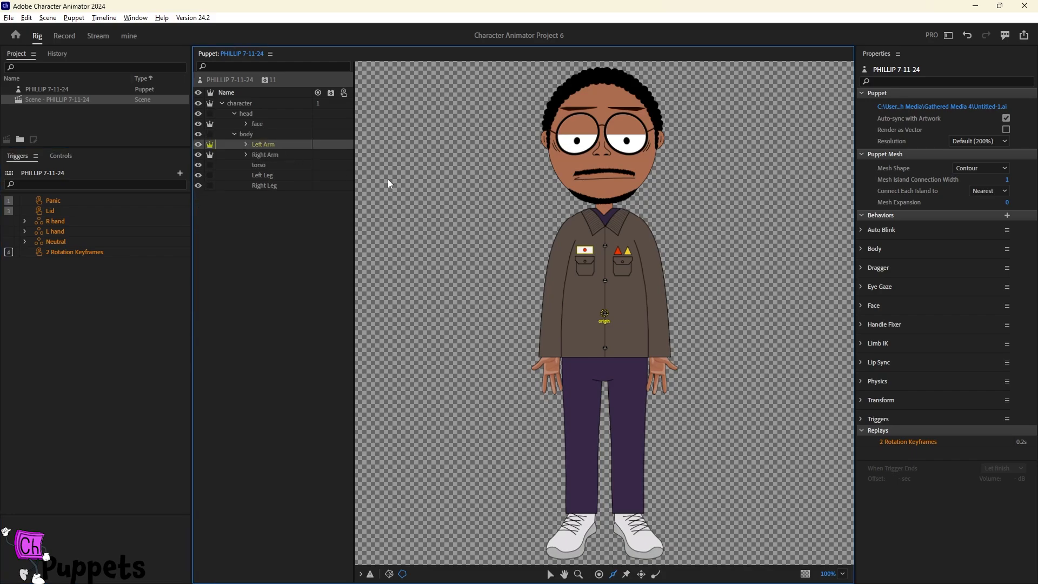
left_click_drag(654, 314, 638, 232)
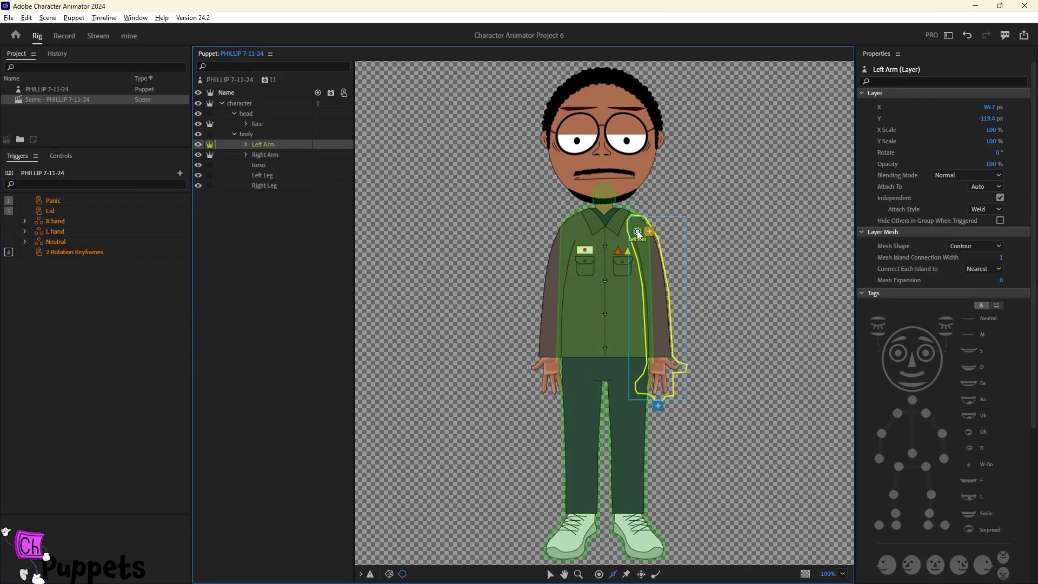
Add a Left Elbow handle and a Left Wrist handle to the Left Arm, and make the wrist Draggable.
left_click(600, 574)
left_click(656, 294)
left_click(977, 211)
left_click(657, 371)
left_click(979, 235)
left_click(891, 386)
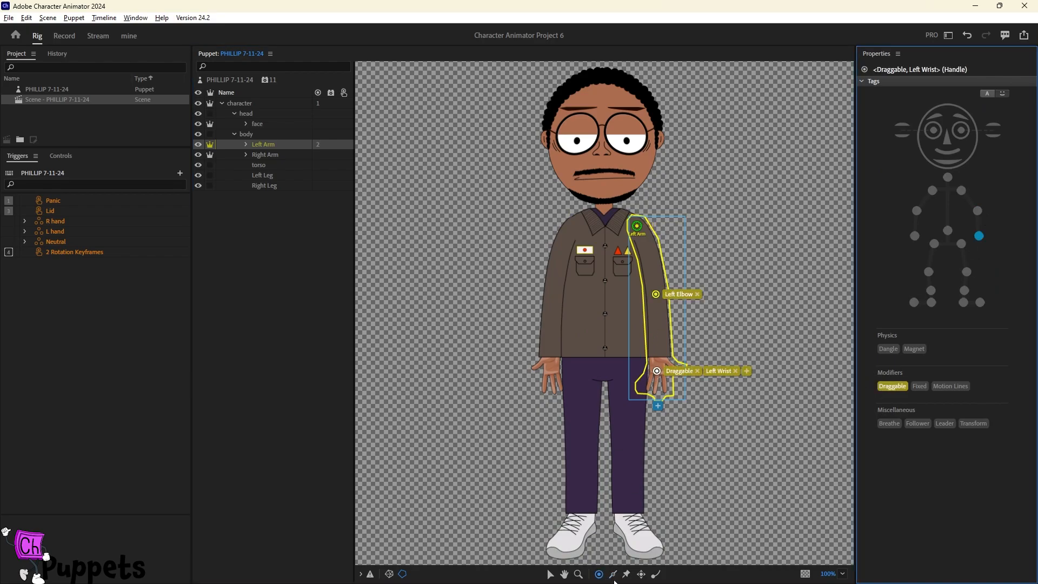
Add sticks along the Left Arm's upper arm and forearm, and move the Right Arm's origin handle up to the shoulder.
left_click(614, 577)
left_click(559, 312)
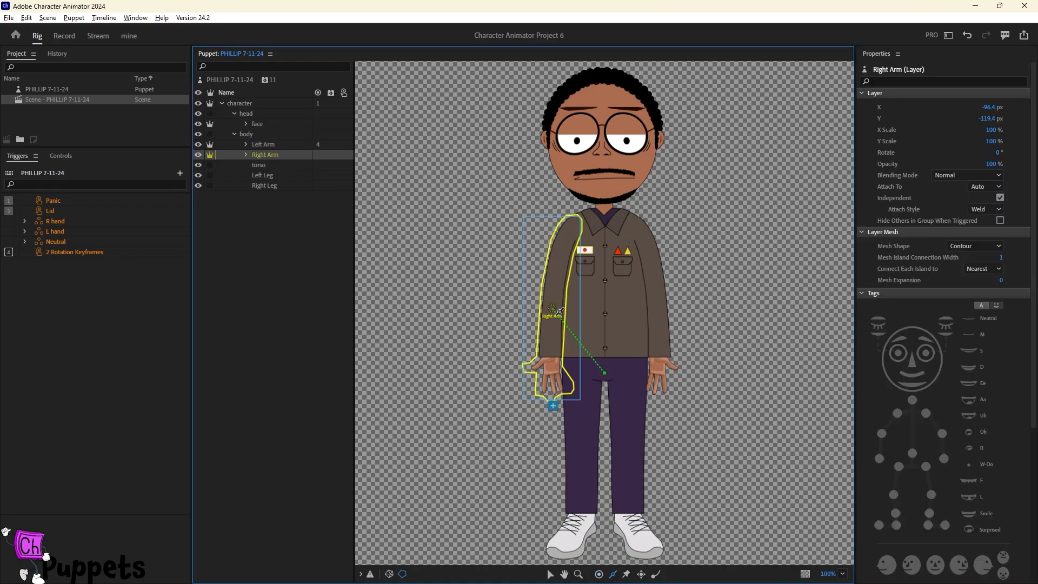
left_click_drag(559, 312, 577, 230)
Add a Right Elbow handle and a Draggable Right Wrist handle to the Right Arm, with sticks along the upper arm and forearm.
left_click(599, 574)
left_click(553, 290)
left_click(916, 210)
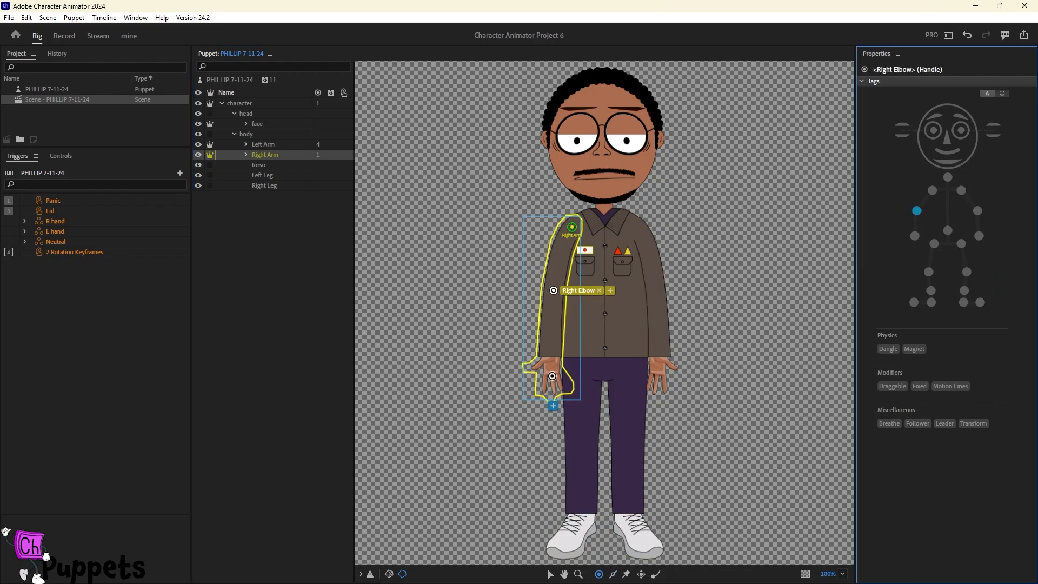
left_click(551, 374)
left_click(914, 236)
left_click(892, 386)
left_click(613, 574)
left_click_drag(550, 373, 553, 292)
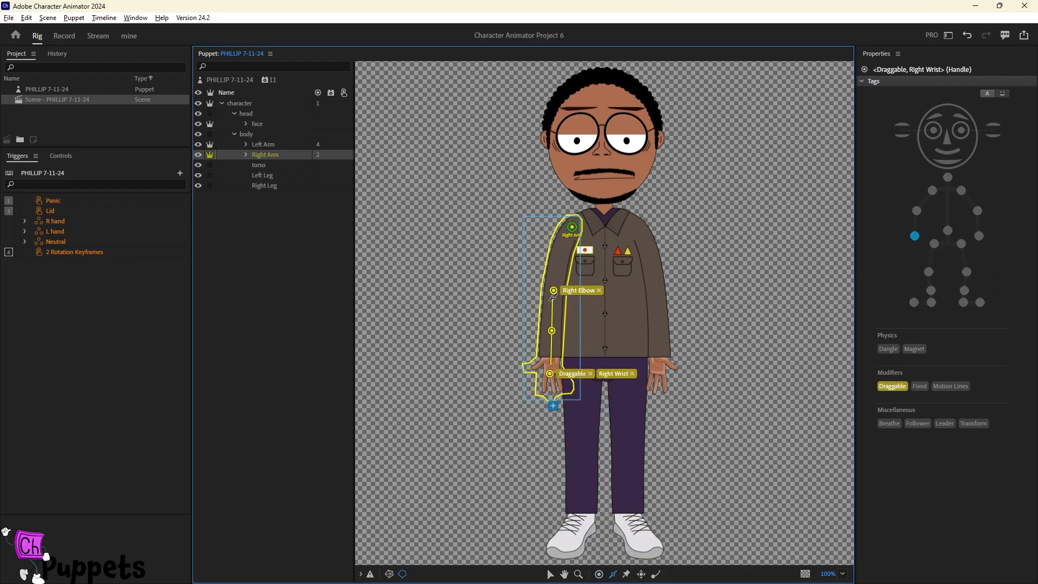
On the Left Leg layer, move the origin handle up to the hip and add Left Knee and Left Ankle handles.
left_click(273, 178)
left_click(599, 574)
left_click(630, 439)
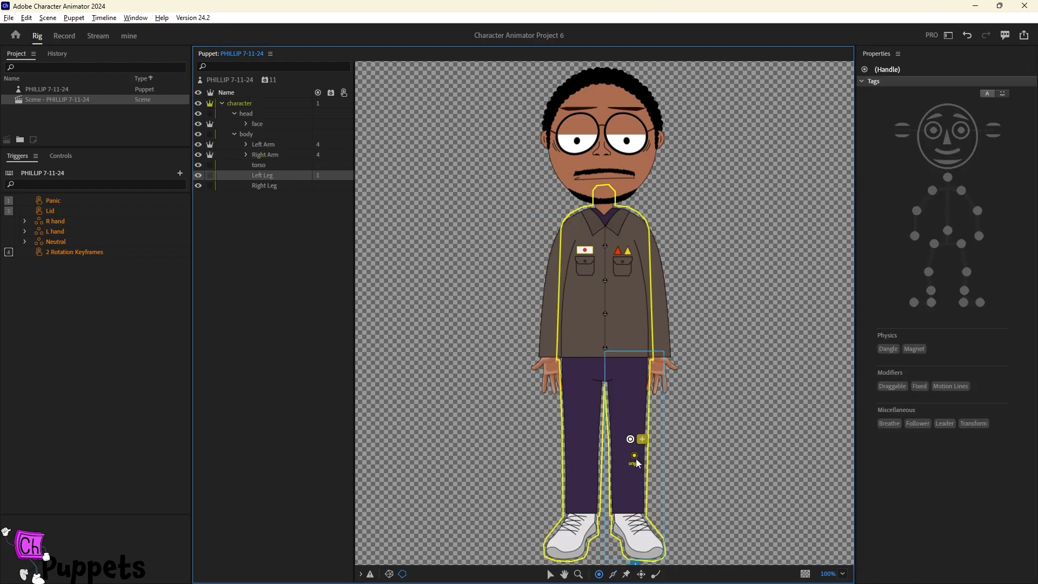
left_click_drag(634, 457, 627, 369)
left_click(967, 271)
left_click(627, 502)
left_click(963, 290)
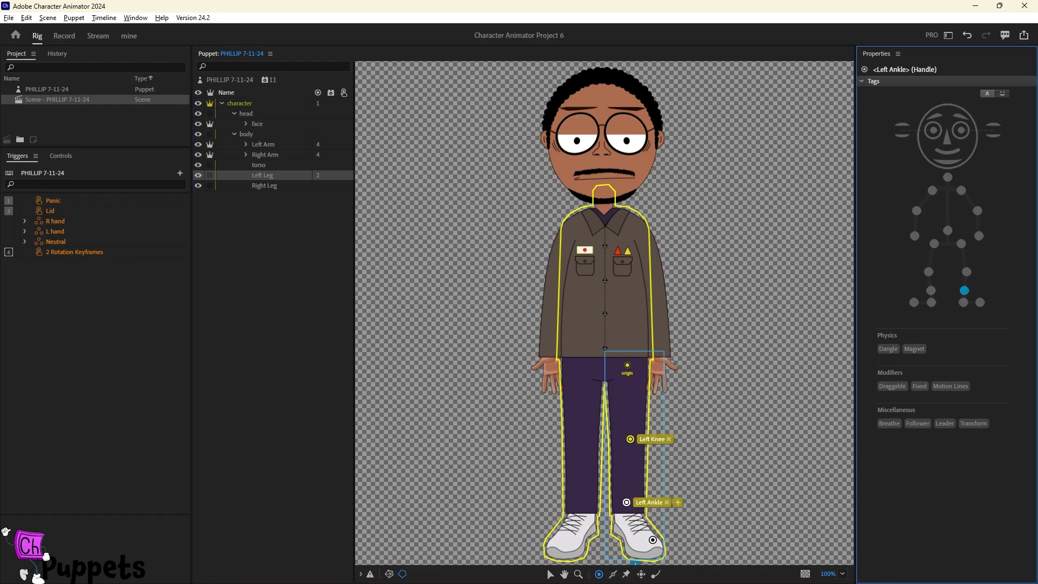
Add Left Toe and Left Heel handles on the left shoe, and put sticks along the left shin and thigh.
left_click(657, 546)
left_click(980, 303)
left_click(627, 548)
left_click(963, 303)
left_click(613, 574)
left_click_drag(627, 493, 631, 451)
left_click_drag(629, 425, 629, 377)
On the Right Leg layer, move the origin handle up to the hip and add Right Knee and Right Ankle handles.
left_click(267, 186)
left_click(599, 574)
left_click(580, 443)
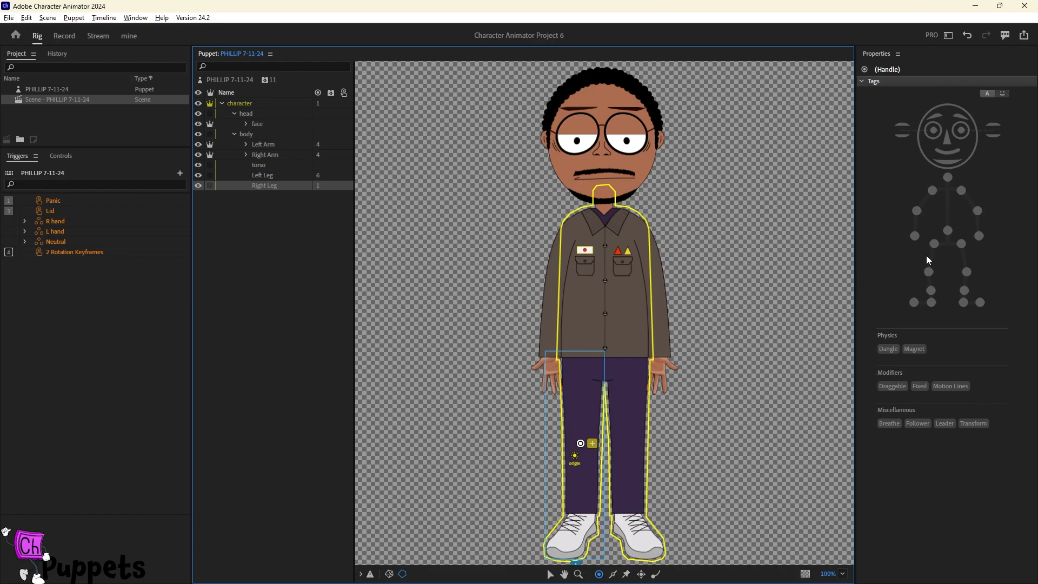
left_click(928, 272)
left_click_drag(574, 456, 578, 368)
left_click(579, 505)
left_click(931, 290)
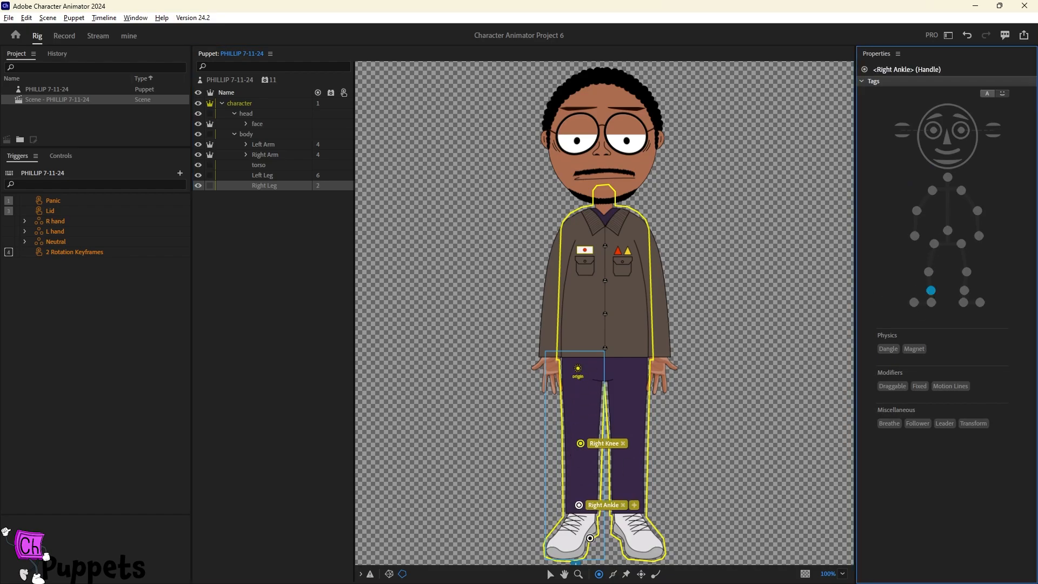
Add Right Heel and Right Toe handles on the right shoe, and put sticks along the right shin and thigh.
left_click(579, 549)
left_click(930, 302)
left_click(551, 548)
left_click(913, 303)
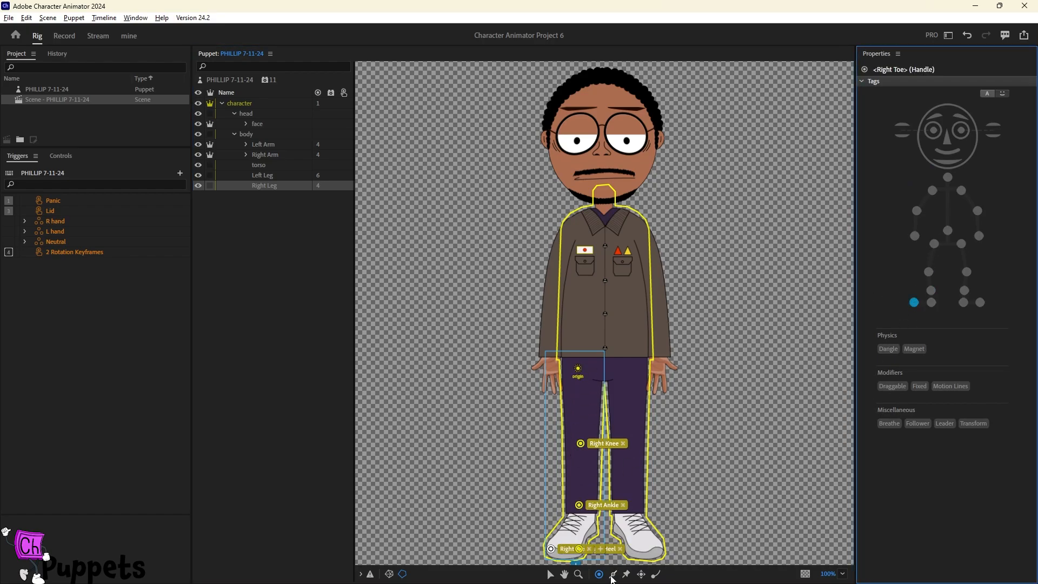
left_click(612, 576)
left_click_drag(580, 489, 581, 376)
Add Left Hip, Right Hip, Left Shoulder and Right Shoulder handles to the torso layer, aligned with the limb origins.
left_click(259, 165)
left_click(599, 574)
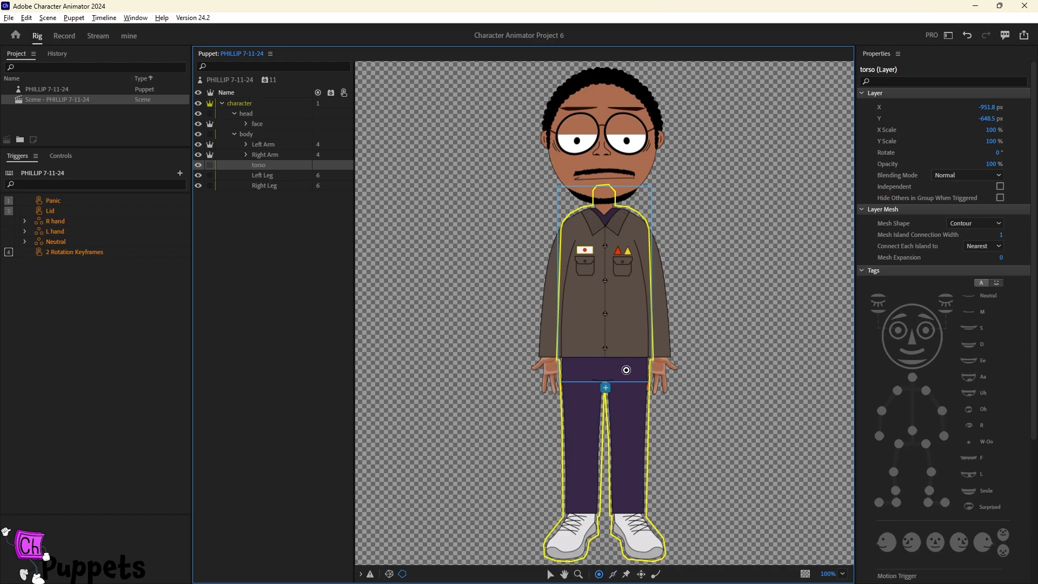
left_click(625, 370)
left_click(961, 243)
left_click(638, 226)
left_click(961, 190)
left_click(573, 226)
left_click(932, 190)
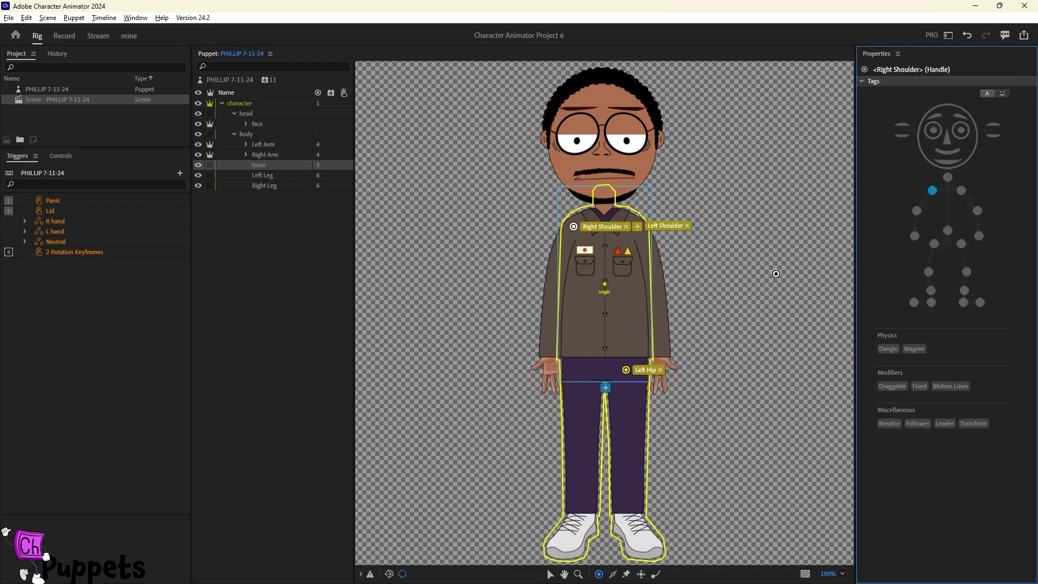
left_click(581, 372)
left_click(934, 244)
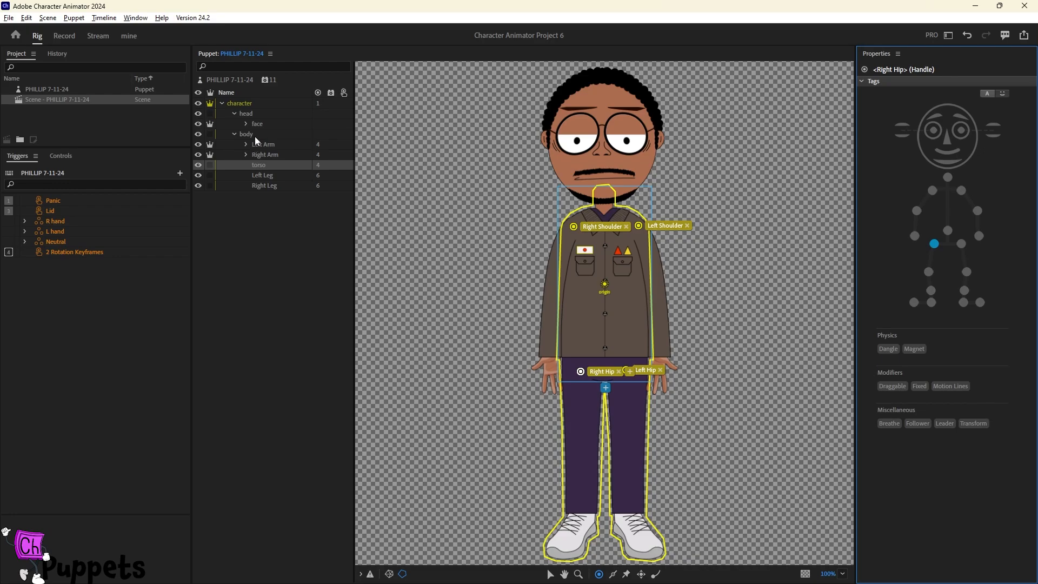
Review the Left Arm and Right Arm rigging, and open the scene in the "mine" workspace to test the arm movement.
left_click(266, 146)
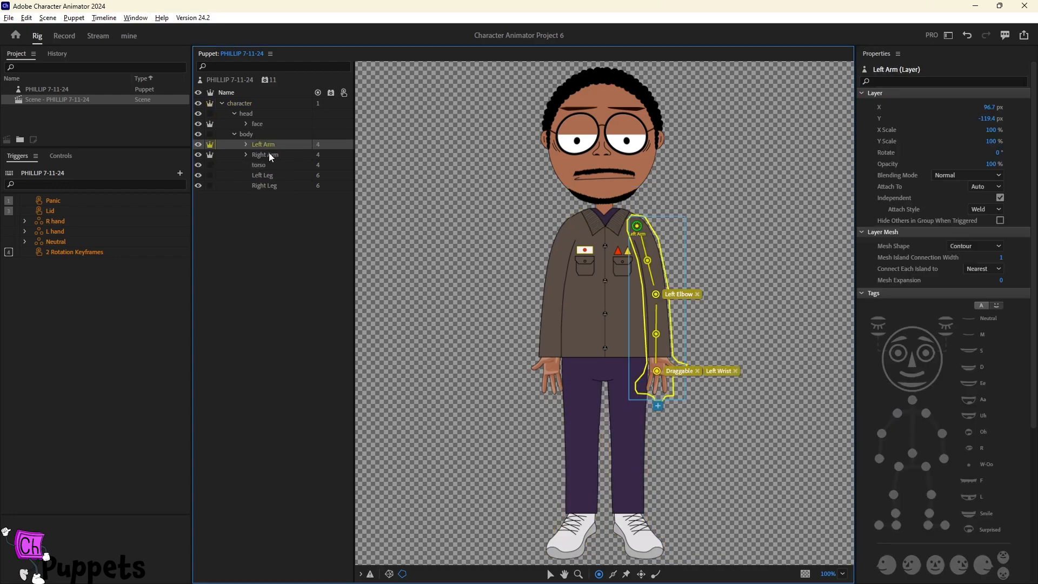
left_click(270, 157)
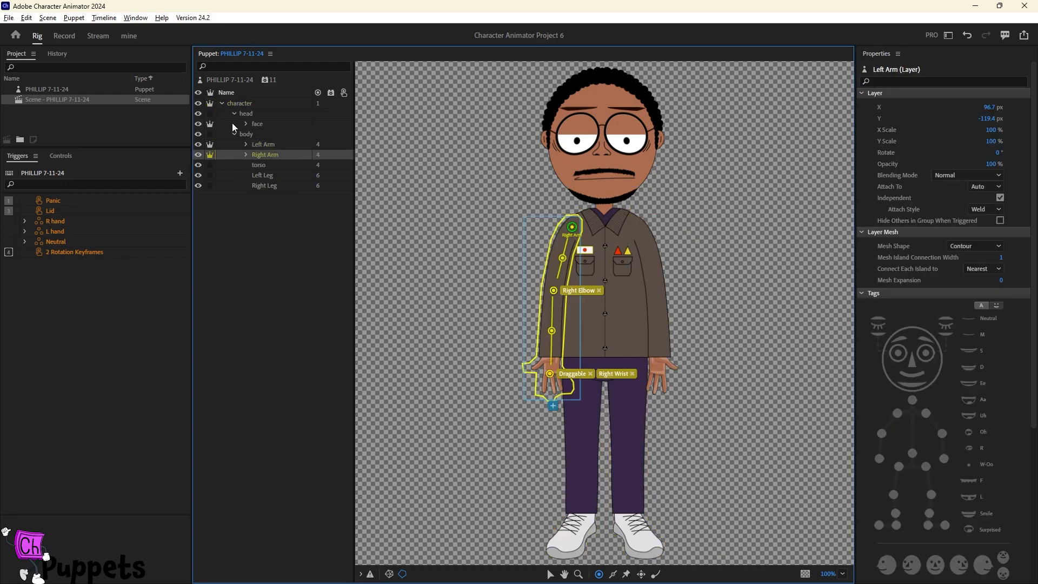
left_click(71, 43)
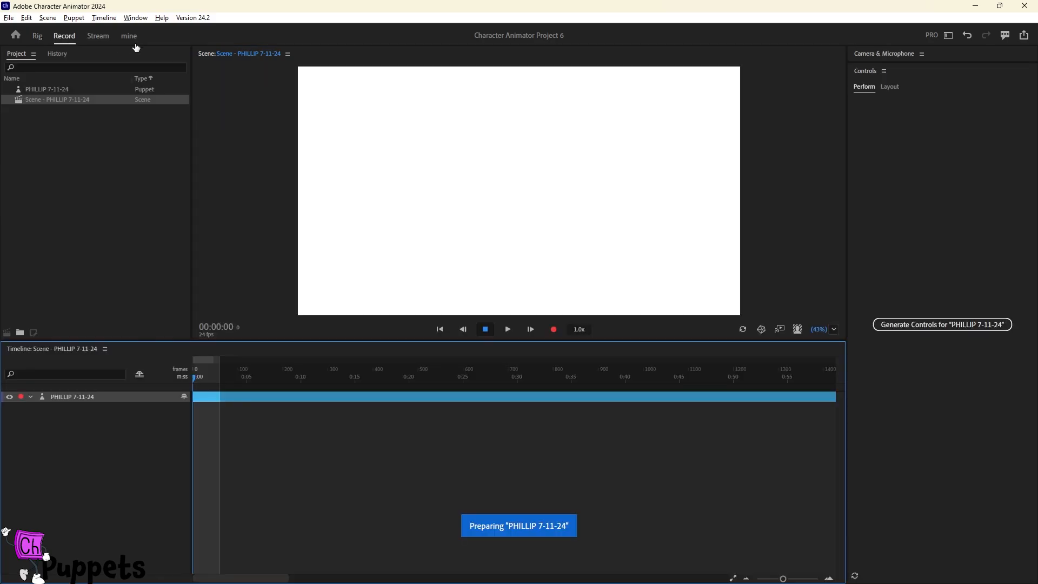
left_click(129, 36)
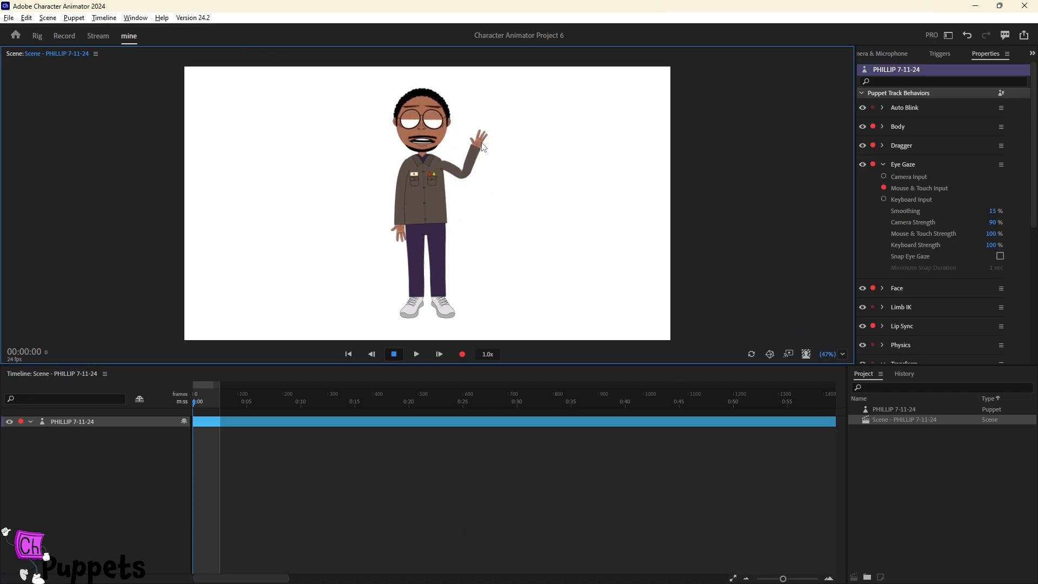
Set the Dragger behavior's After Move option to Hold in place and push the change to the source puppet.
left_click(883, 146)
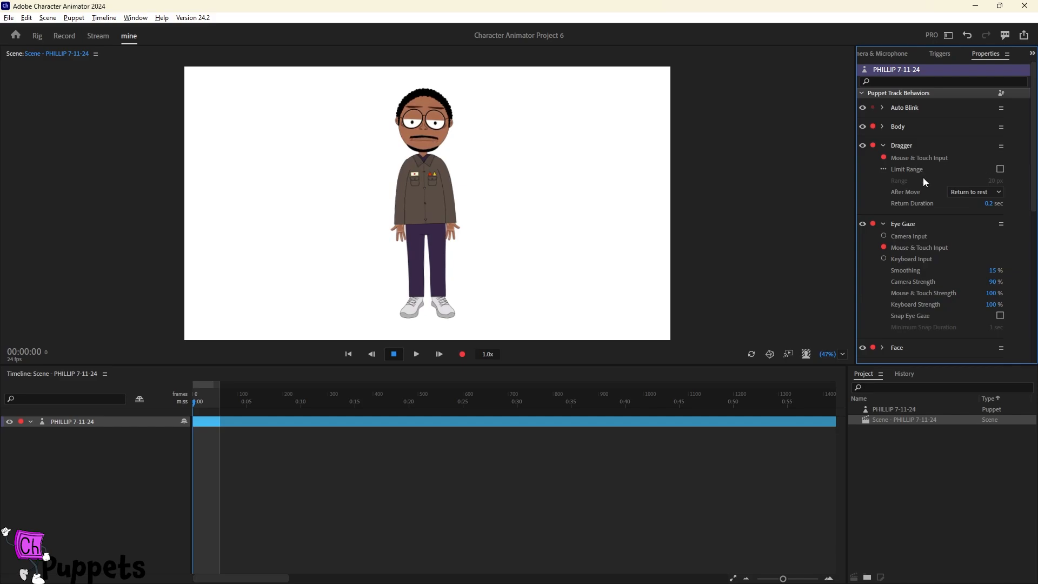
left_click(998, 193)
left_click(981, 214)
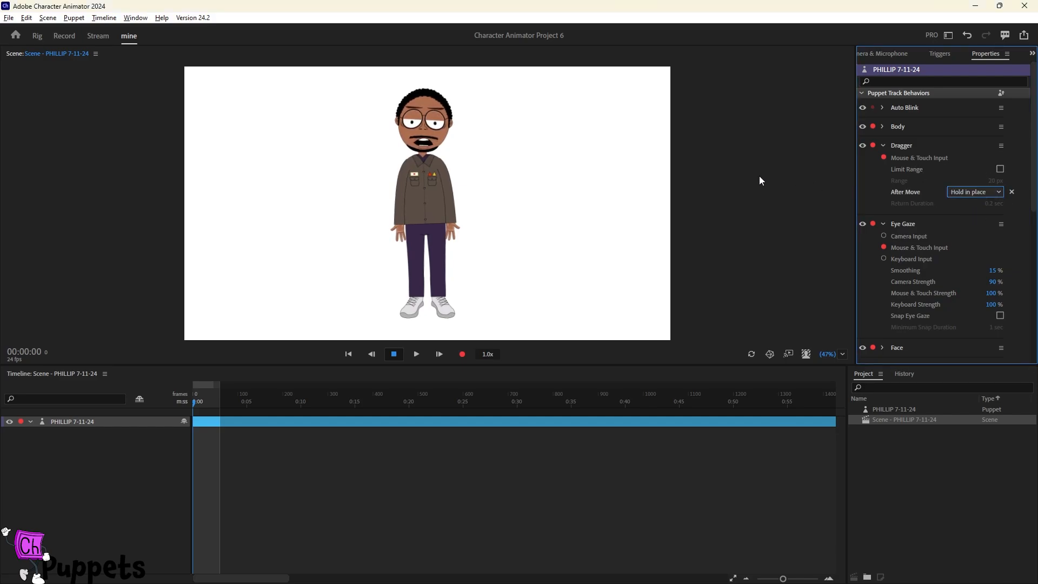
left_click(999, 94)
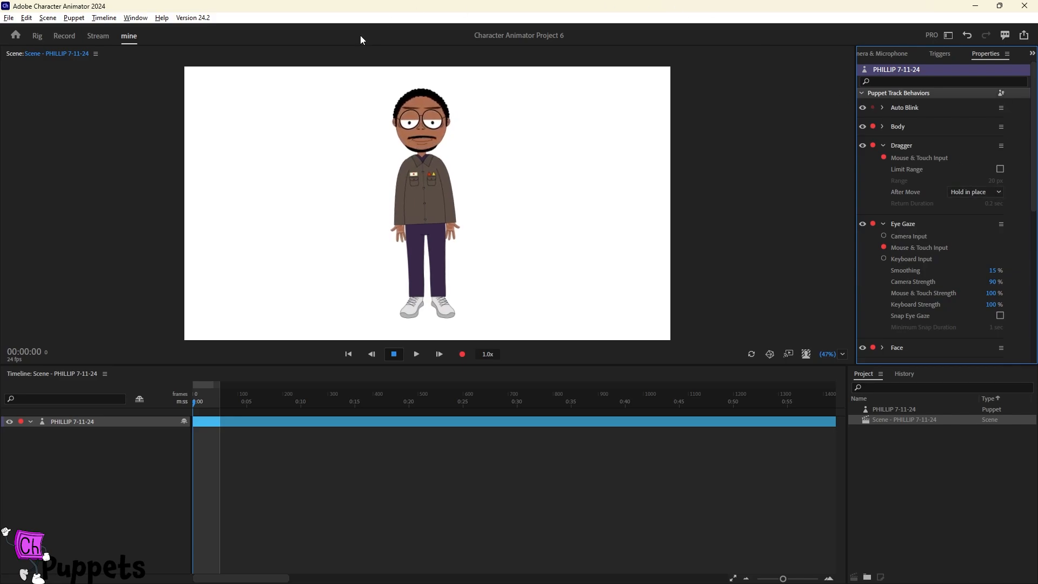
Raise and reposition both of the puppet's arms by the wrists to test how they bend and hold.
left_click_drag(398, 234, 365, 154)
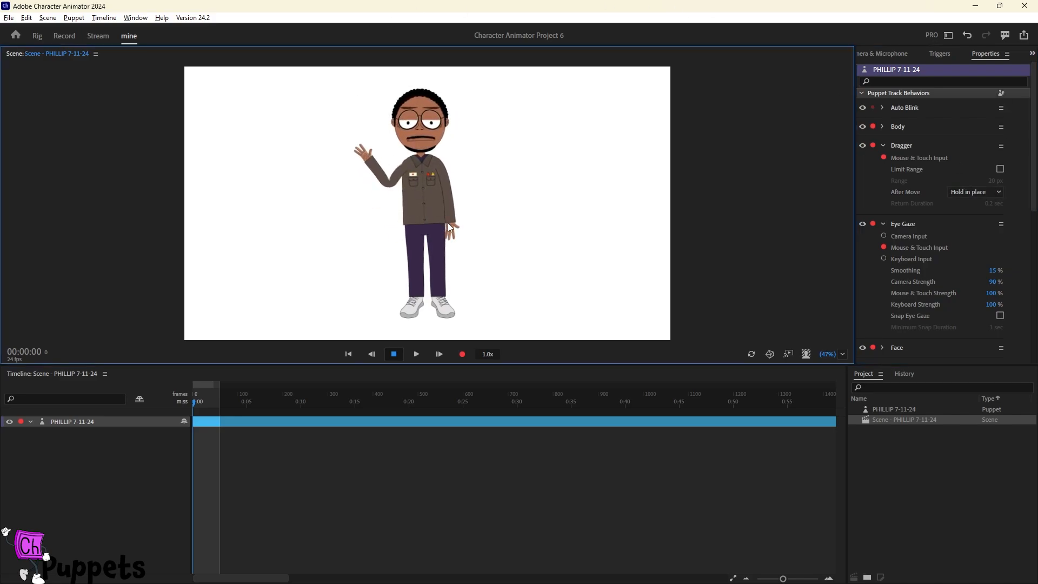
left_click_drag(448, 223, 477, 171)
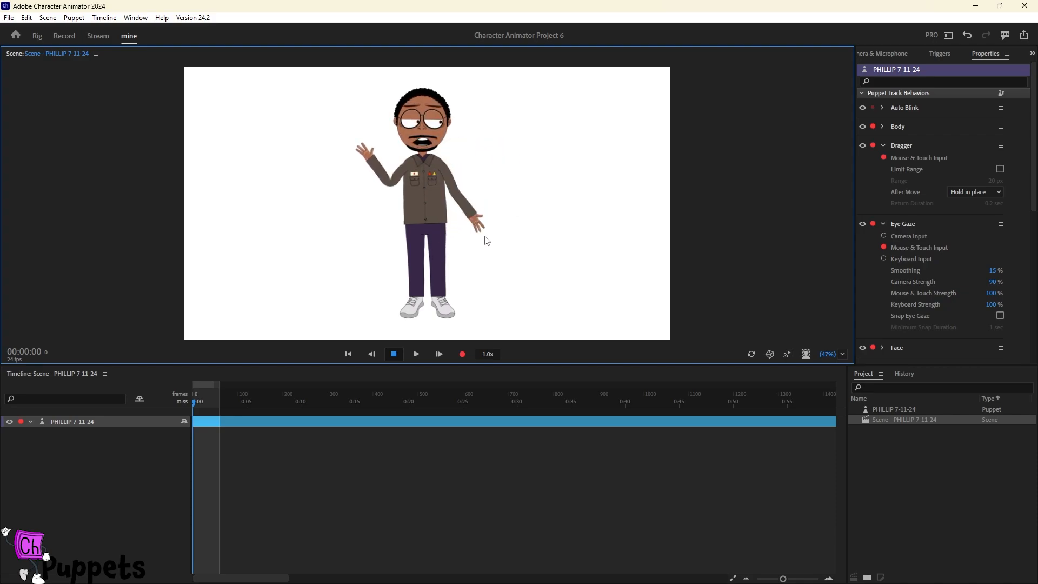
left_click_drag(577, 169, 484, 147)
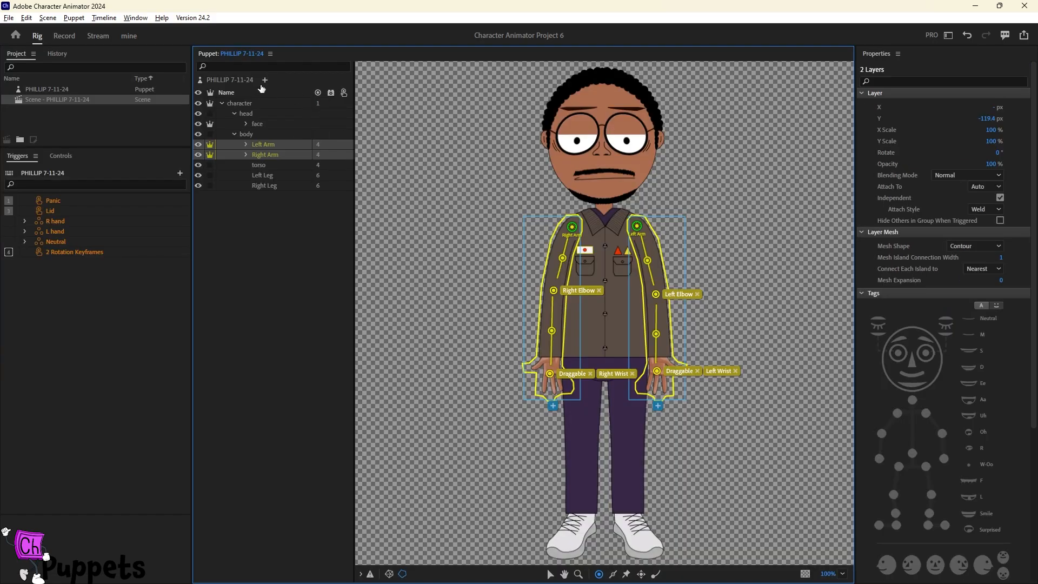
In rigging, remove the Limb IK behavior from the top-level puppet.
left_click(266, 80)
left_click(266, 80)
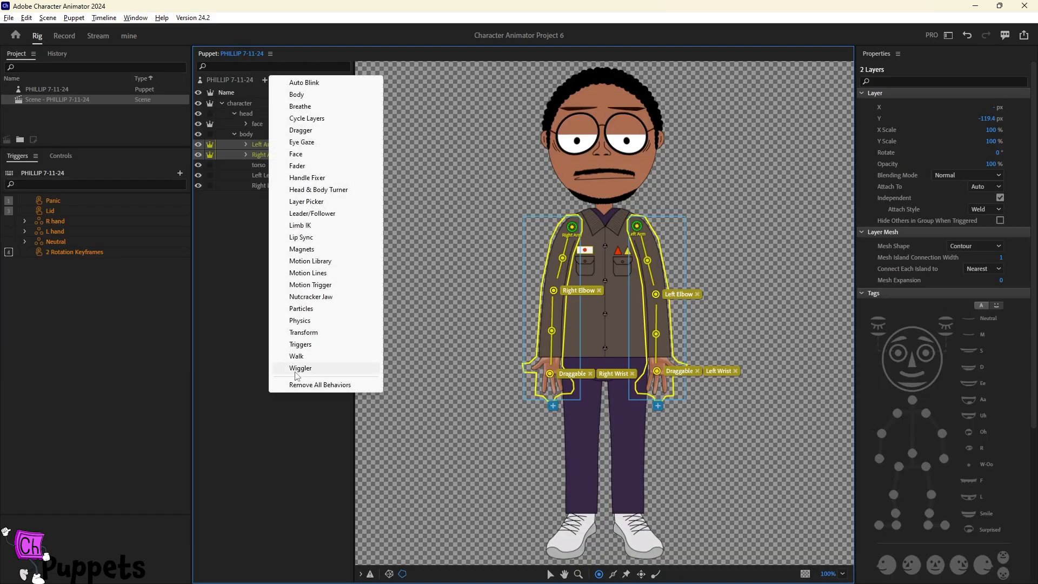
left_click(215, 316)
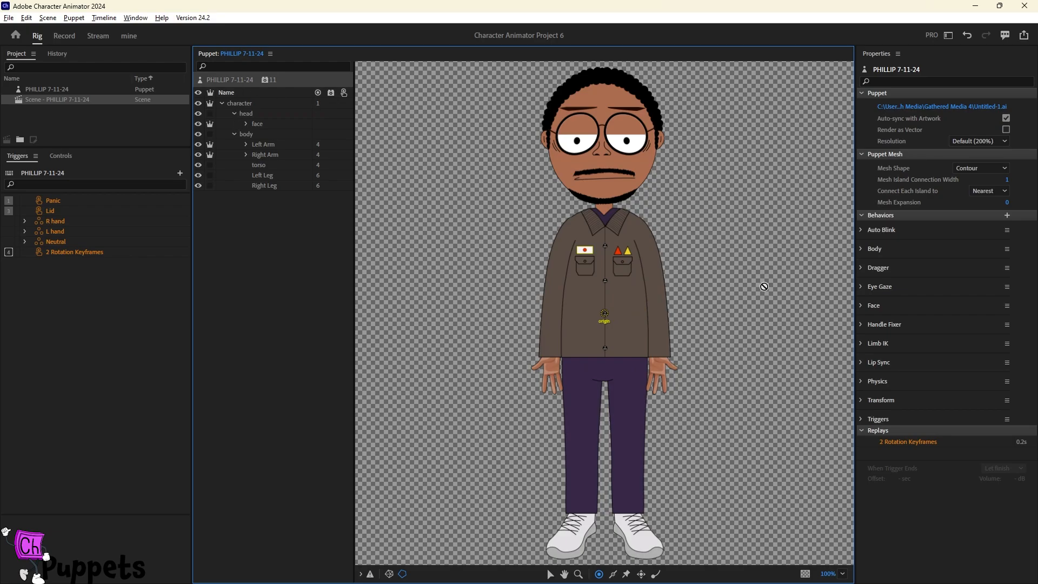
left_click(1007, 343)
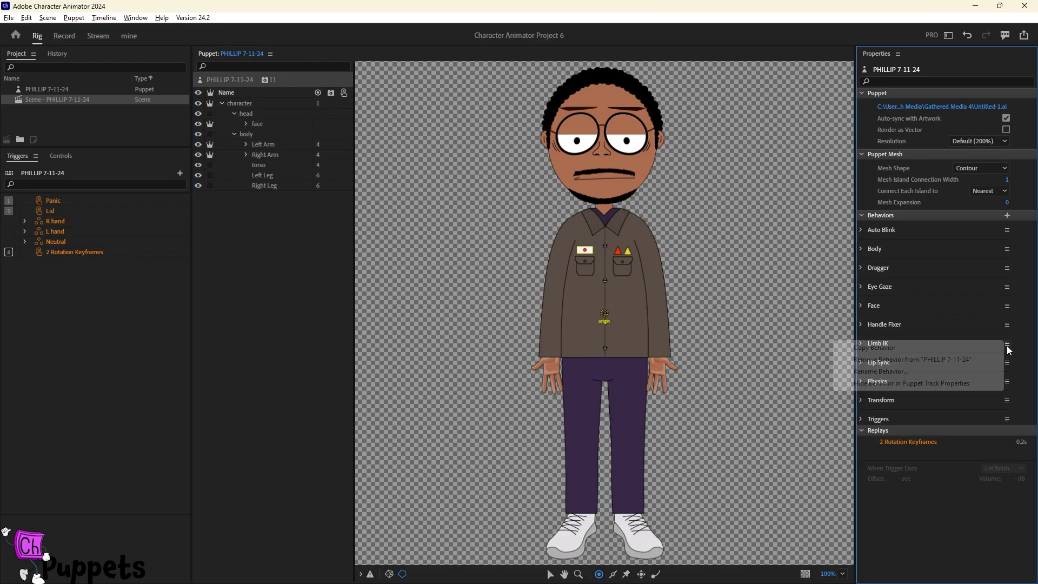
left_click(879, 361)
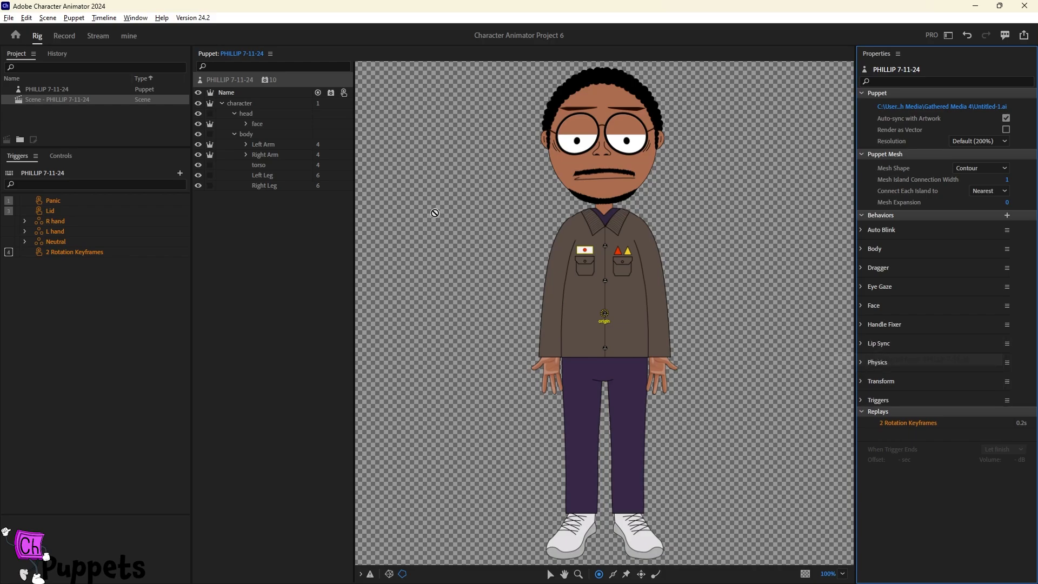
Add a Limb IK behavior to the body layer.
left_click(257, 134)
left_click(329, 134)
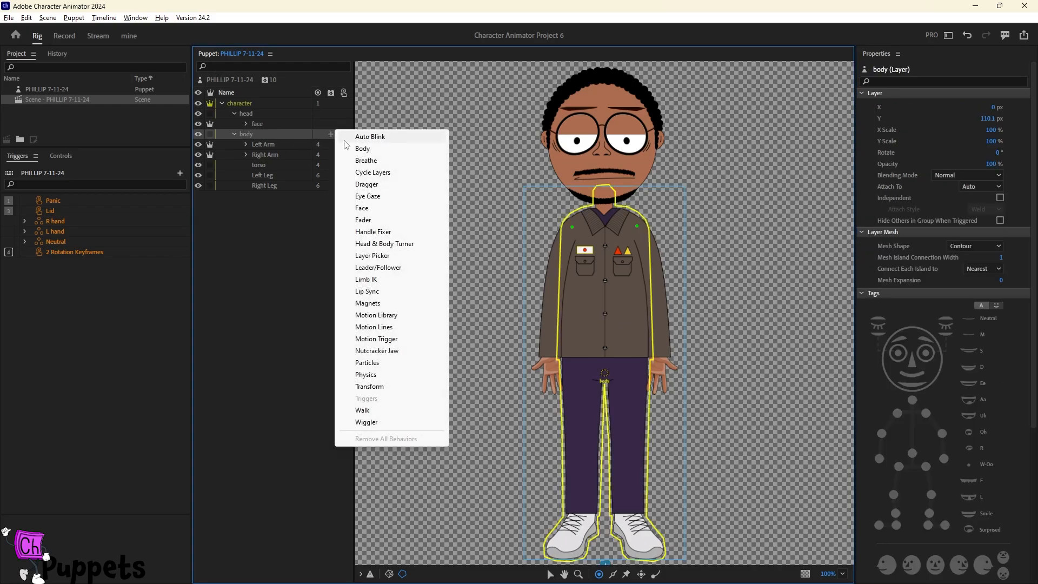
left_click(367, 279)
In the recording scene, delete the Left Wrist Dragger take from the timeline and raise both wrists to test the elbow bend.
left_click(74, 39)
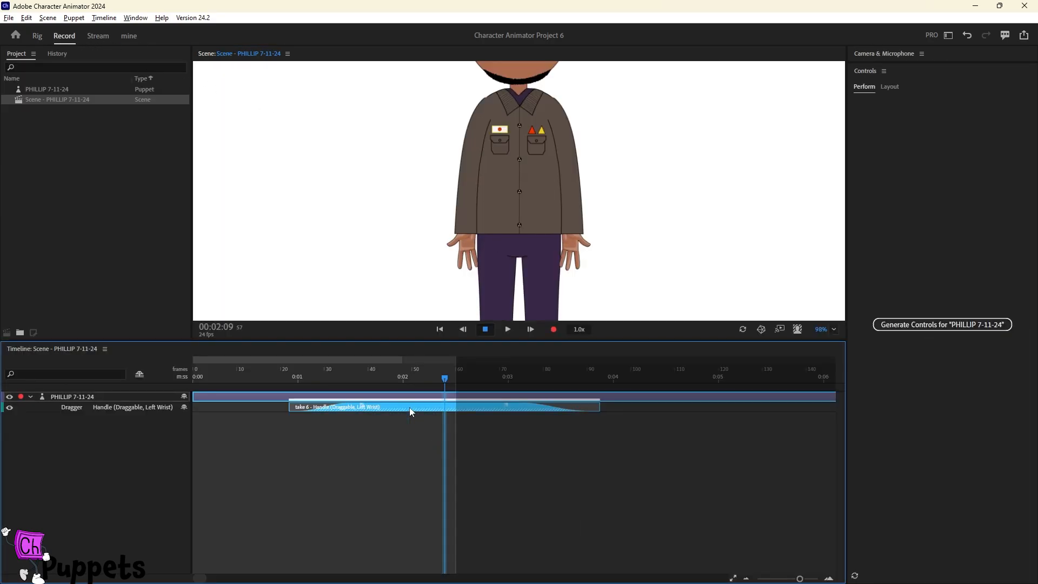
left_click(427, 396)
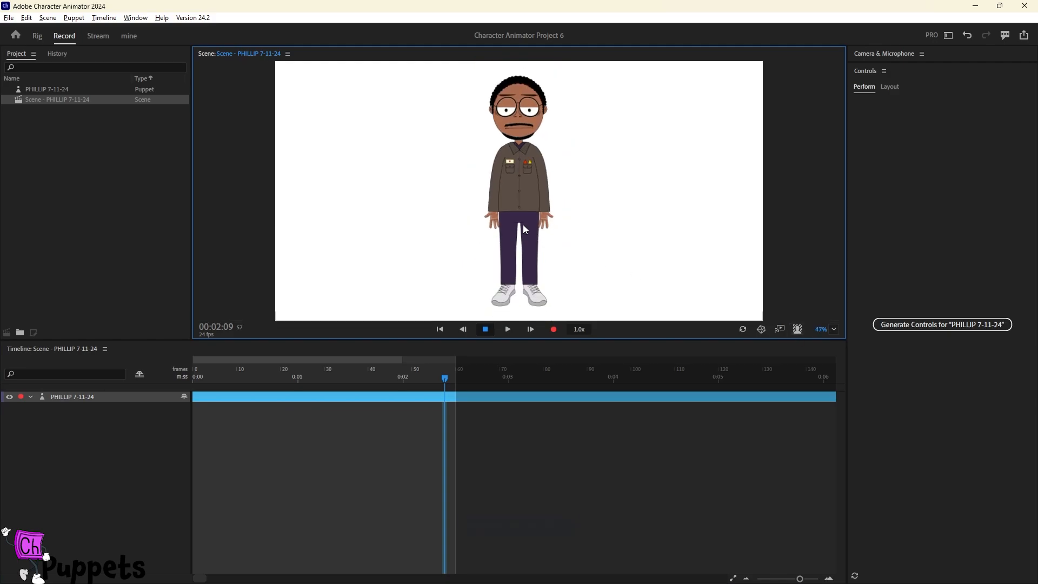
left_click_drag(546, 225, 558, 182)
left_click_drag(497, 226, 485, 190)
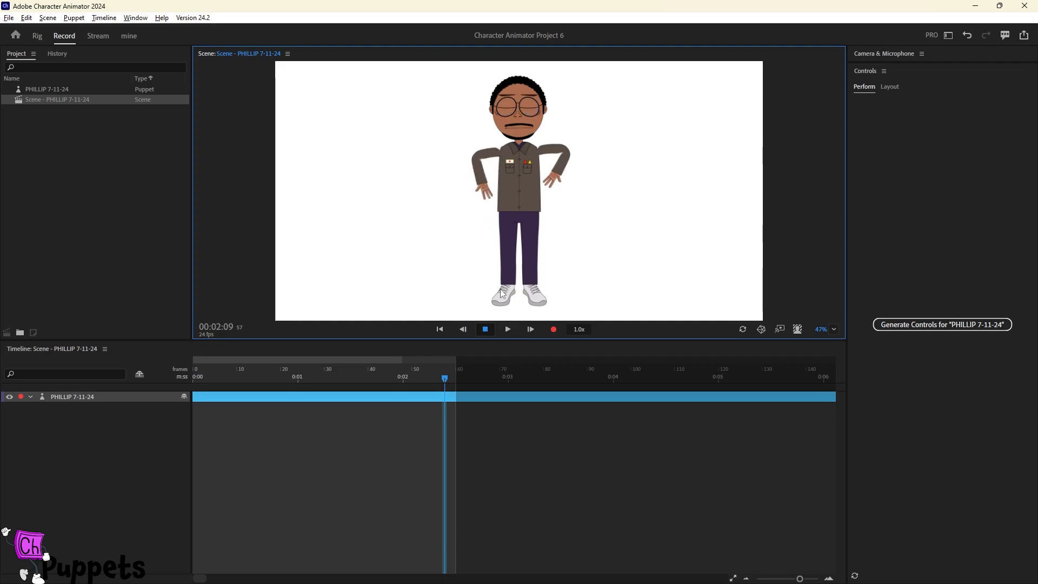
left_click(410, 415)
In the "mine" workspace, collapse the Transform behavior and set the Elbow Flip Threshold of Limb IK [body] to 102°.
left_click(129, 36)
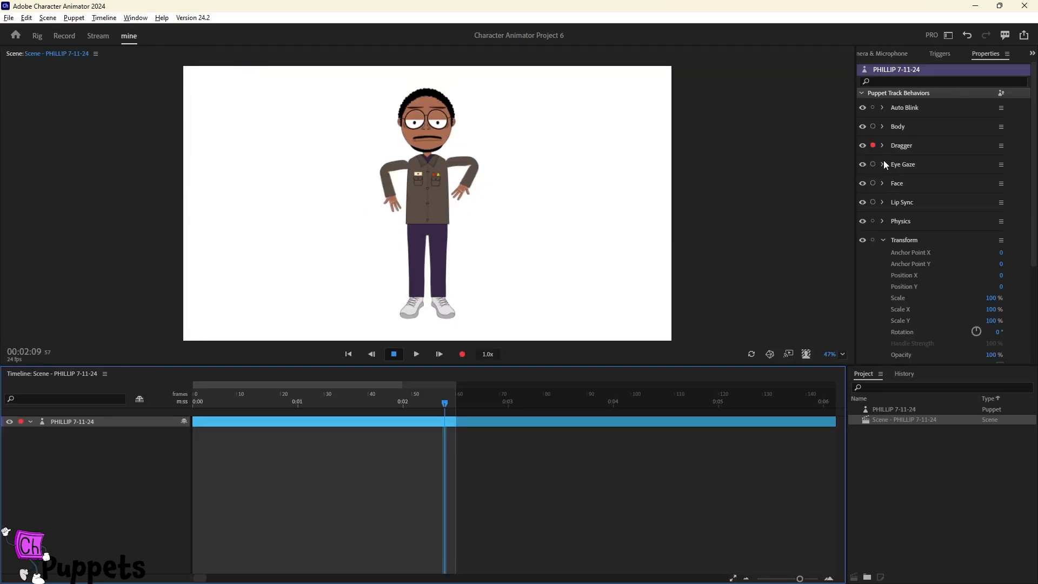
left_click(884, 241)
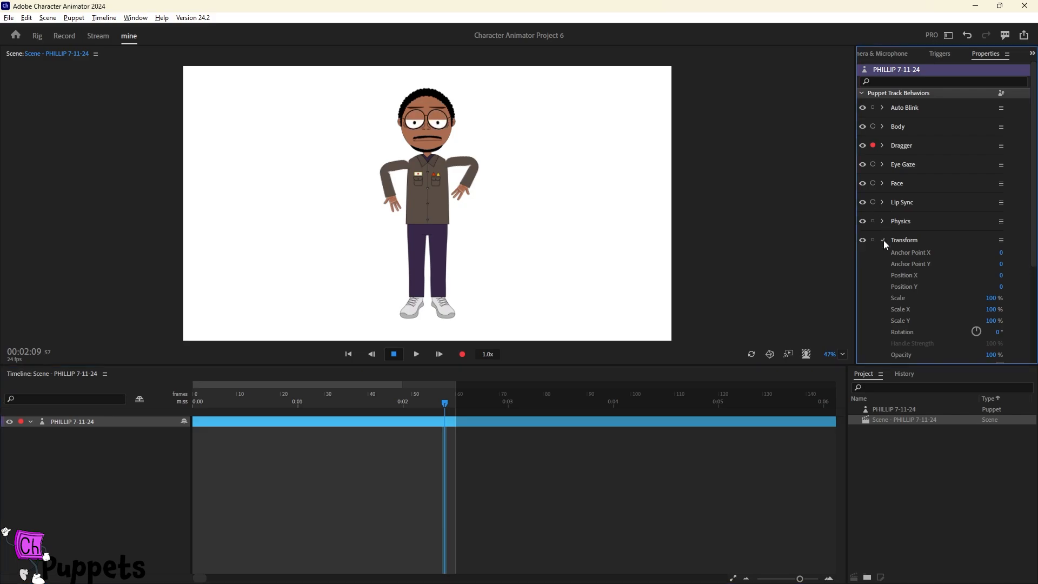
left_click(883, 240)
left_click(882, 278)
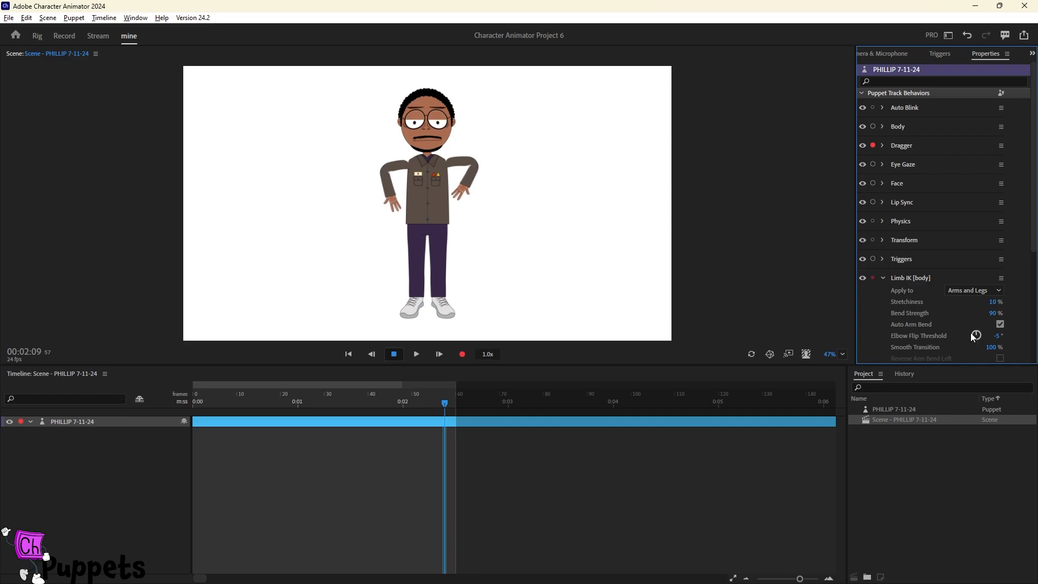
mouse_move(997, 328)
left_mouse_down()
mouse_move(1015, 328)
mouse_move(1000, 319)
left_mouse_up()
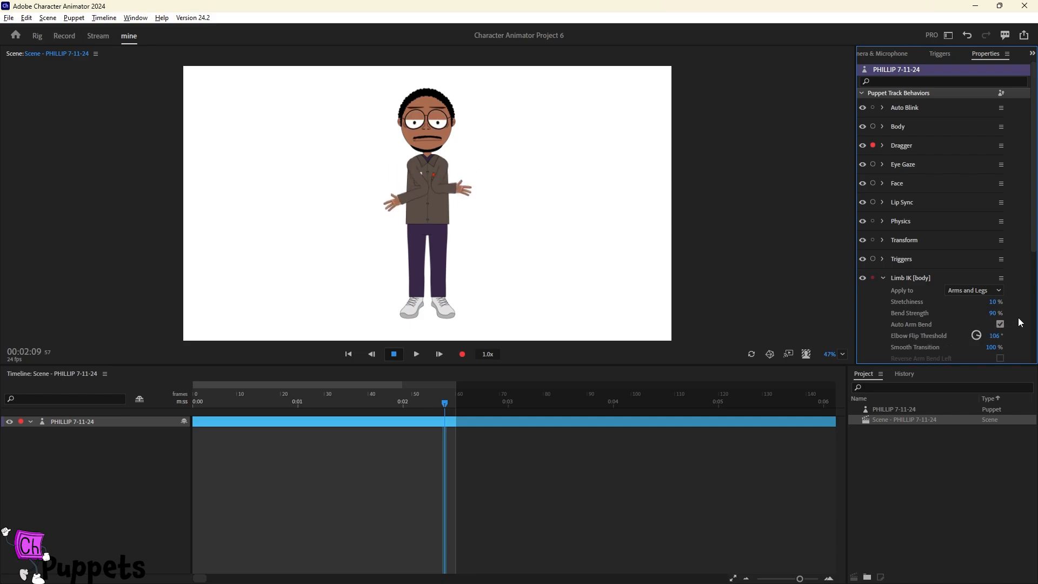
left_click_drag(1017, 321, 1016, 318)
Lower both wrists to the puppet's sides and set the Elbow Flip Threshold of Limb IK [body] to 68°.
left_click_drag(392, 202, 405, 238)
left_click_drag(463, 190, 465, 233)
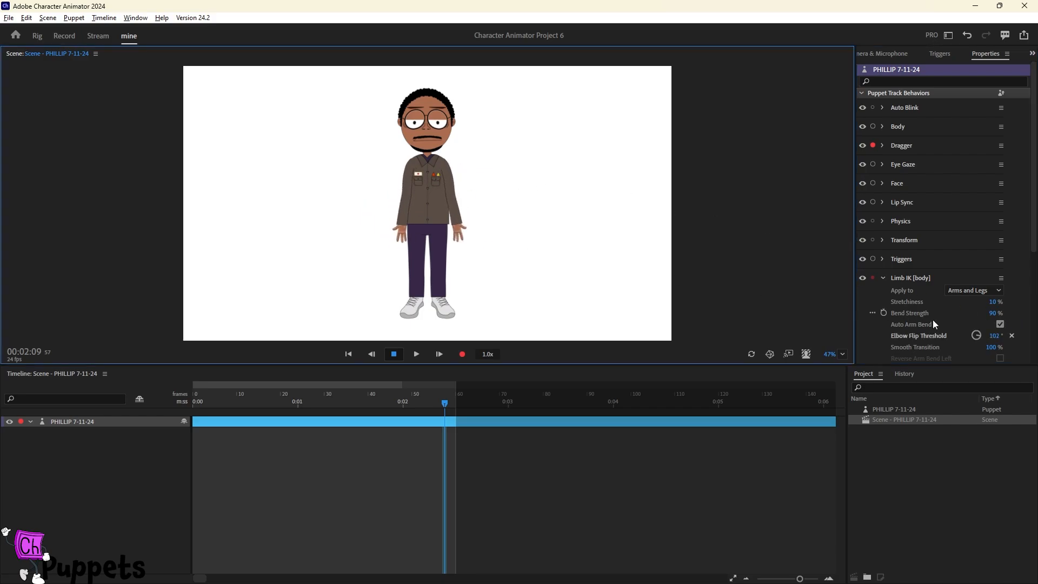
left_click(993, 335)
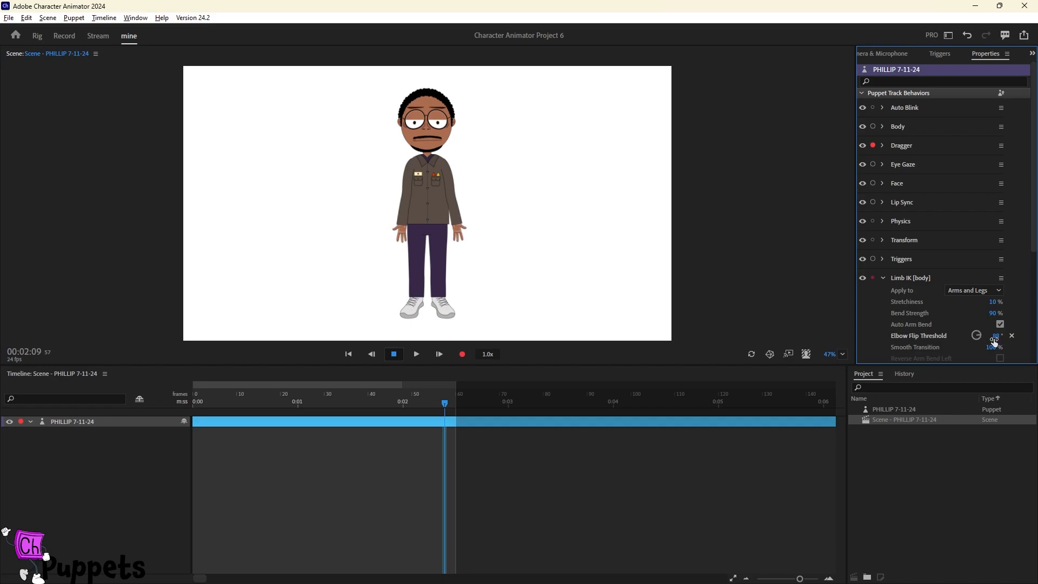
left_click(994, 337)
key("Return")
Raise both hands at frame 57 and extend the resulting wrist takes with eased ends from about frame 29 to 77.
left_click_drag(462, 237, 483, 166)
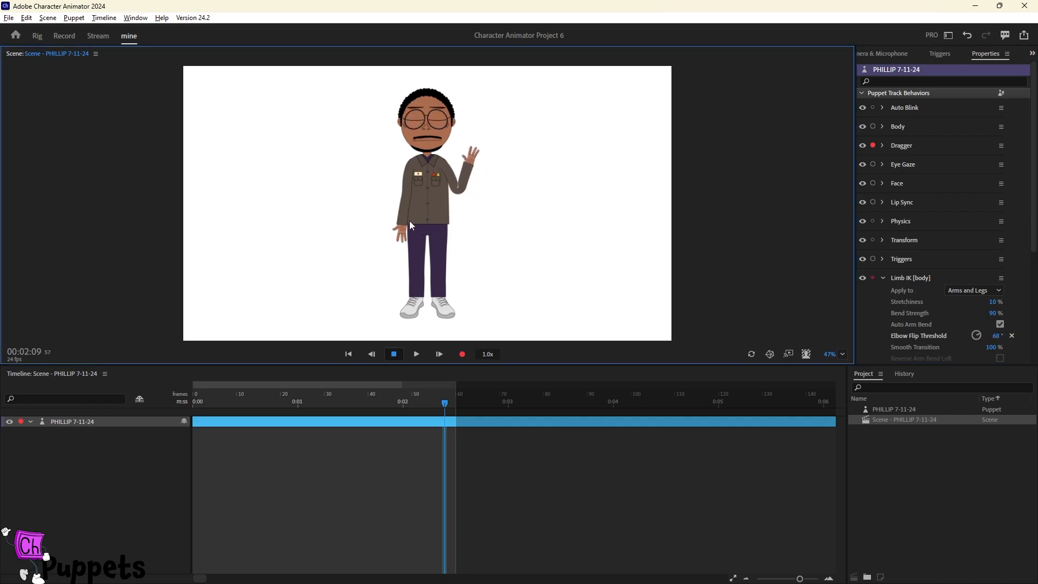
left_click_drag(401, 229, 398, 152)
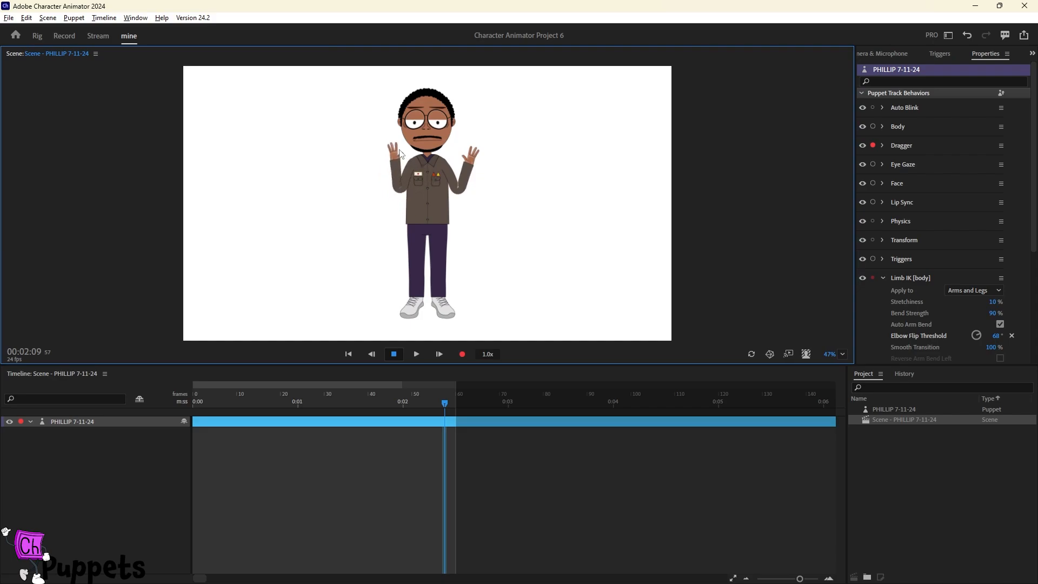
key("space")
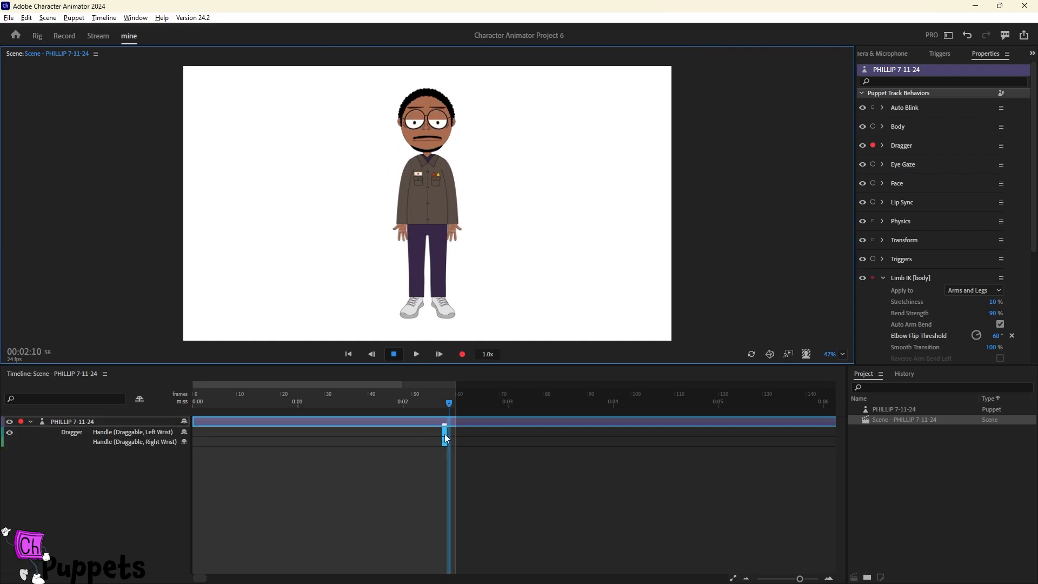
left_click_drag(446, 438, 323, 430)
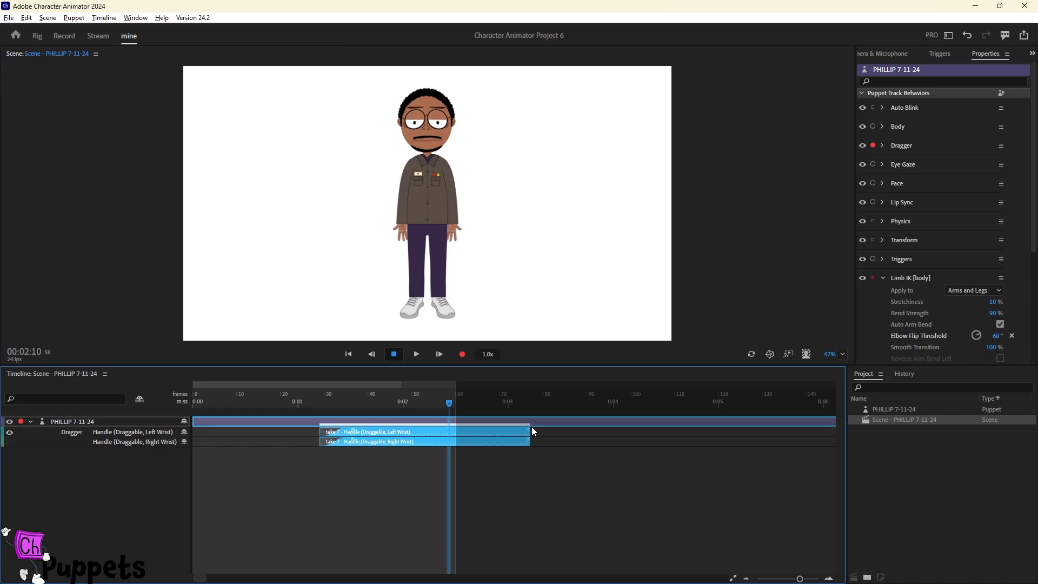
left_click_drag(528, 429, 471, 428)
At frame 44, raise both hands beside the head to capture a new wrist pose.
left_click_drag(309, 393, 391, 393)
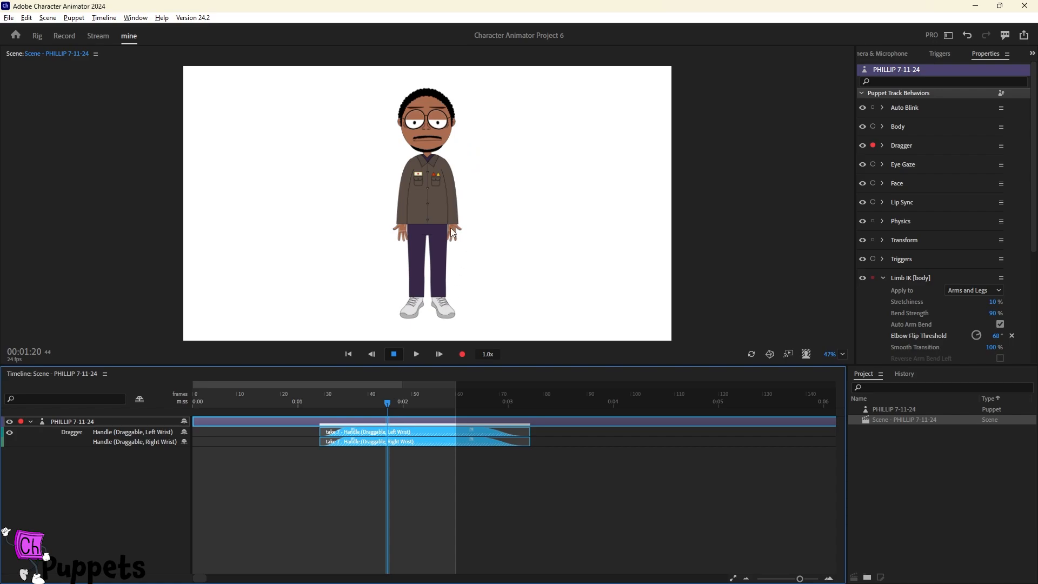
left_click_drag(452, 229, 460, 132)
left_click_drag(400, 234, 387, 140)
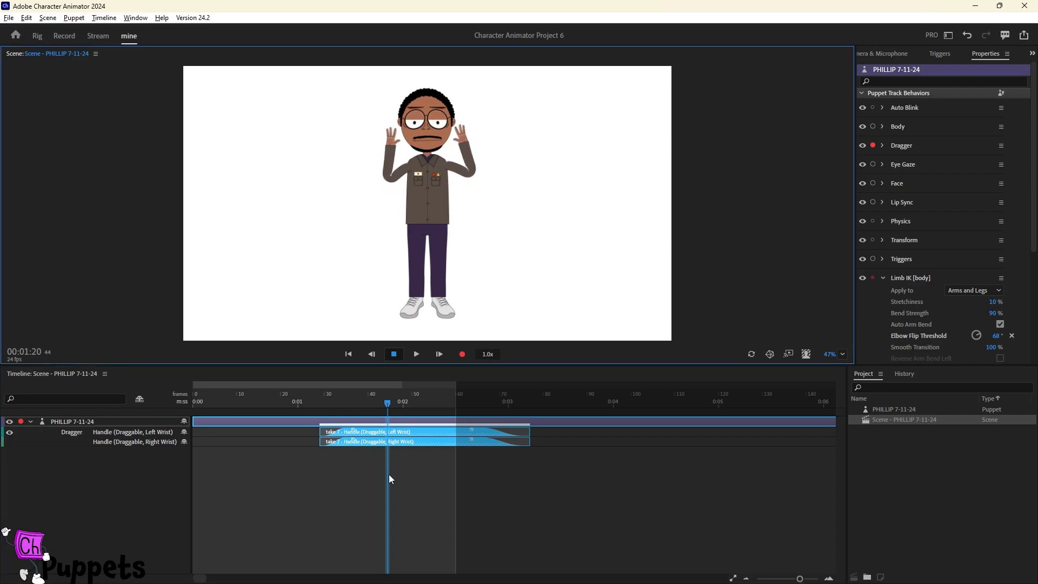
key("ctrl+1")
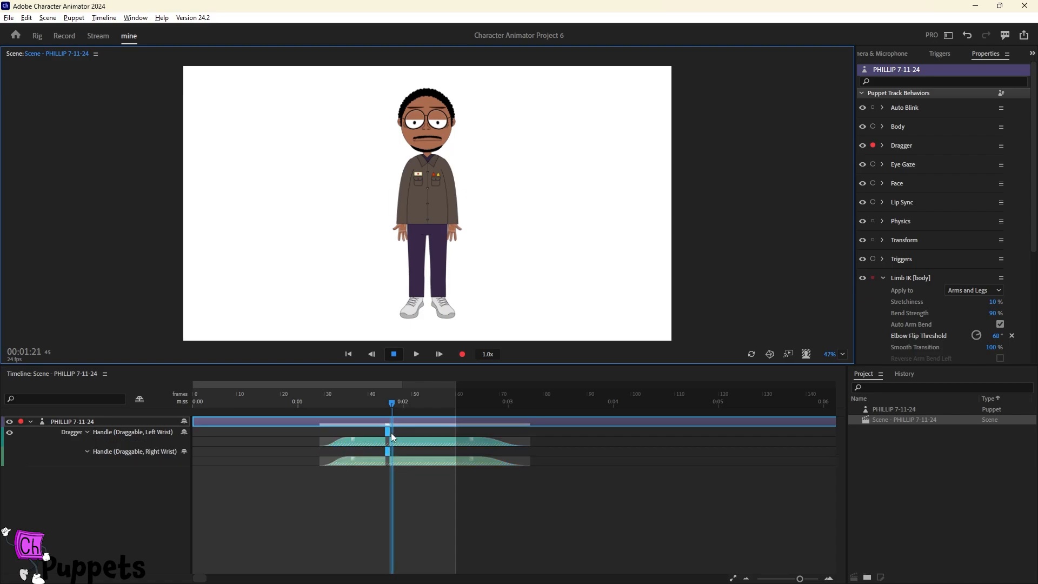
Extend the new wrist takes and delete the earlier overlapping Left Wrist and Right Wrist takes.
left_click(343, 441)
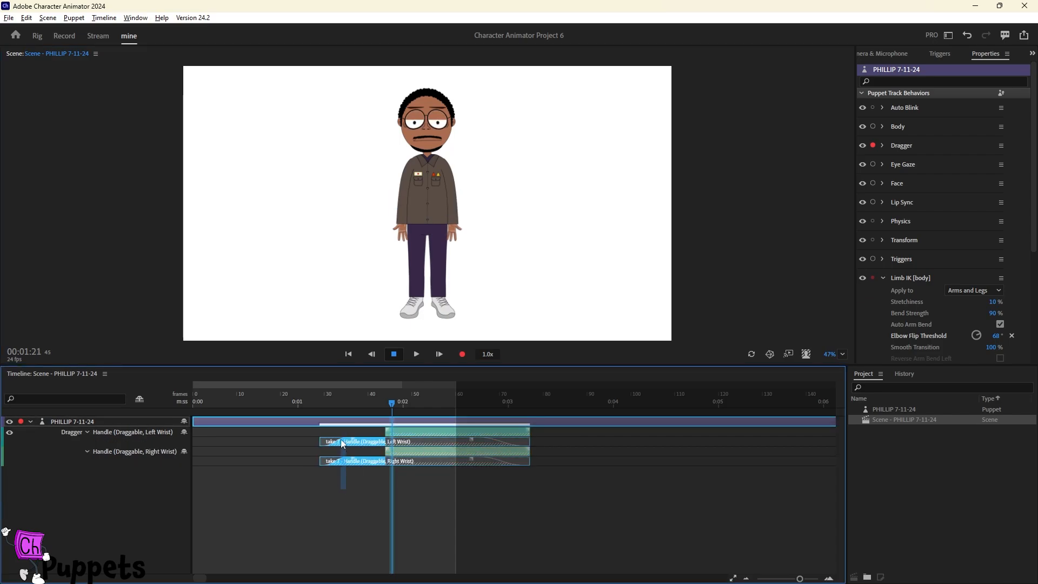
key("Delete")
left_click(427, 432)
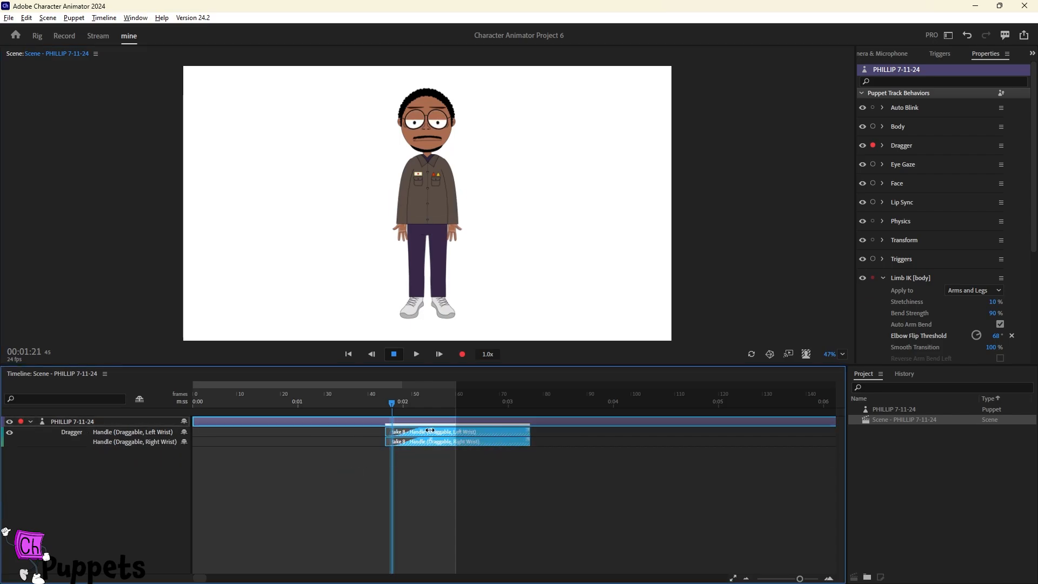
Pull the right wrist across the torso at frame 56, and add an Elbow Flip Threshold hold keyframe at about frame 50.
left_click_drag(400, 401, 440, 403)
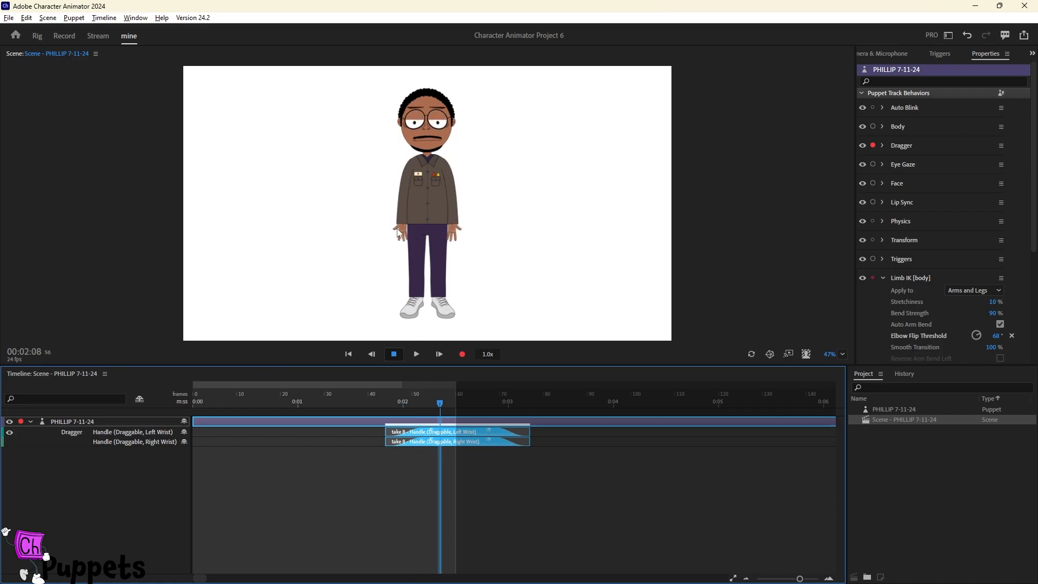
left_click_drag(400, 234, 417, 211)
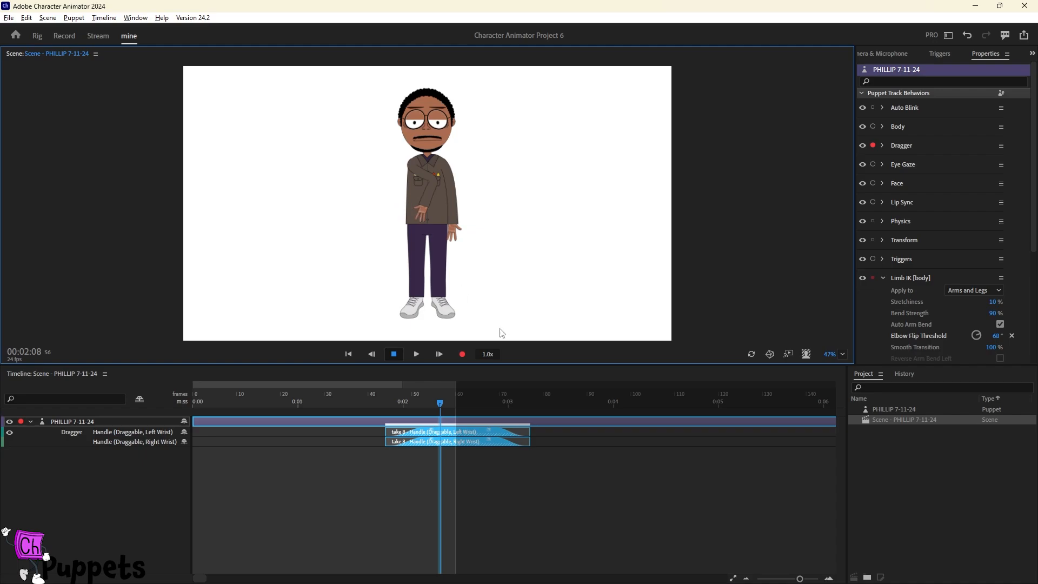
left_click(883, 335)
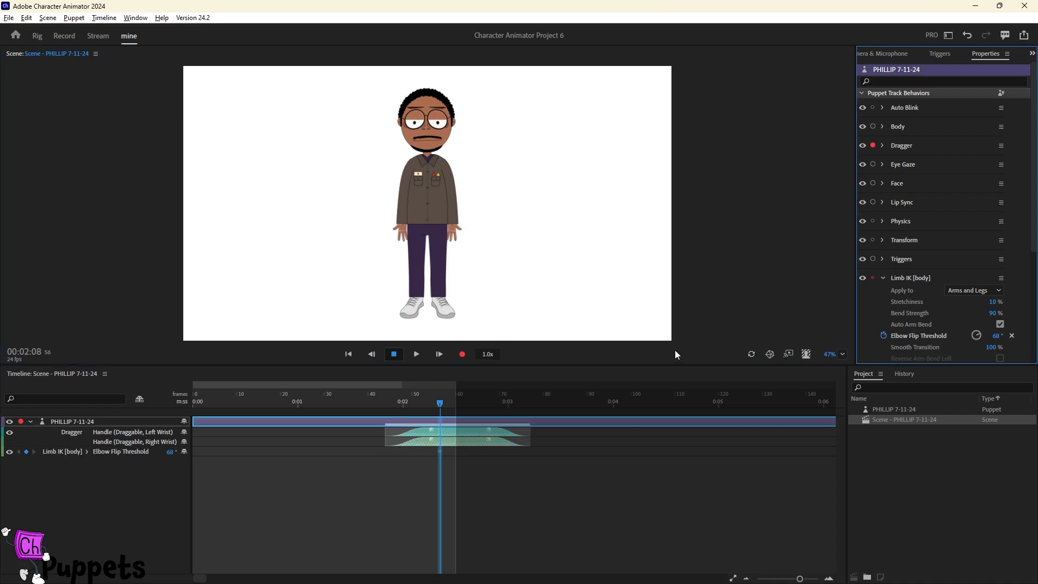
left_click_drag(440, 450, 414, 451)
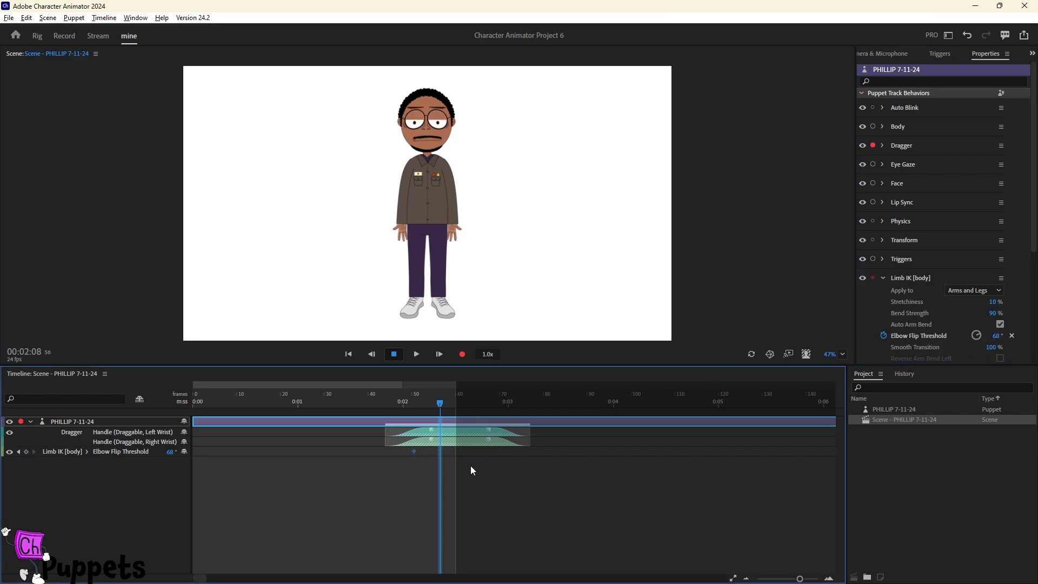
right_click(414, 451)
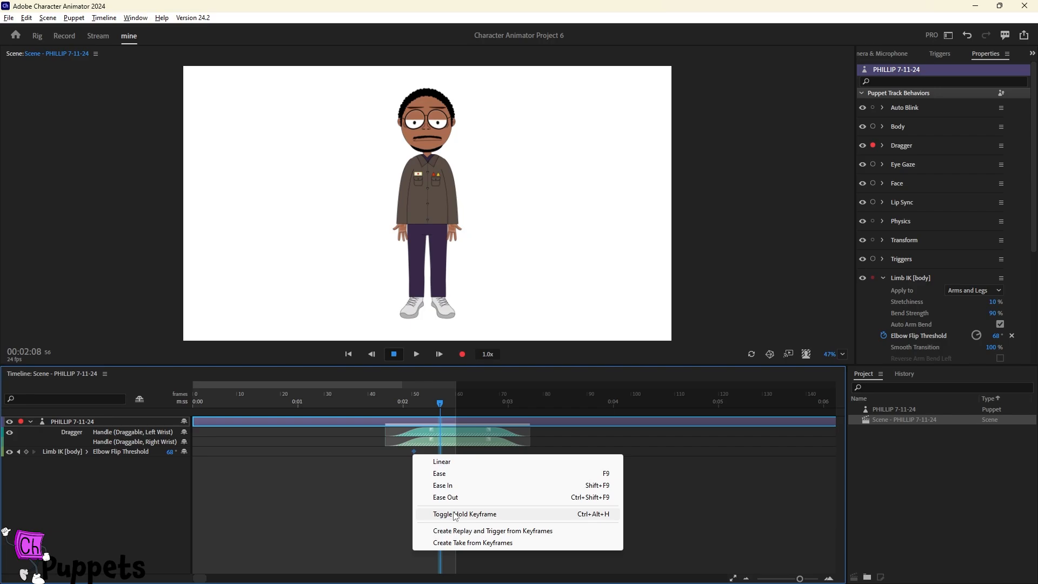
left_click(486, 514)
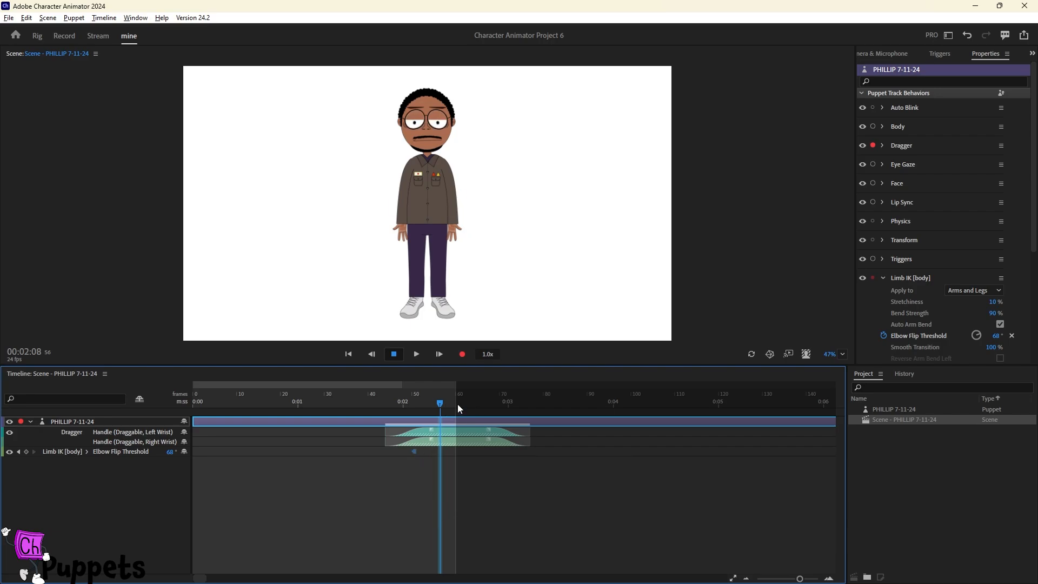
At frame 56, set the Elbow Flip Threshold to 0° and scrub back to frame 53 to compare the arm bend.
left_click(997, 336)
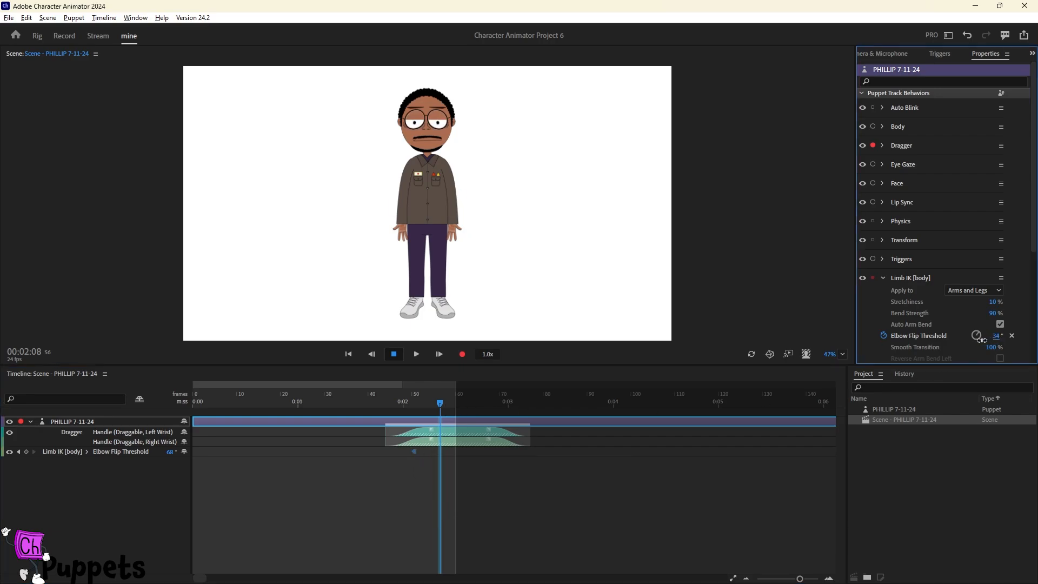
left_click(1011, 335)
left_click_drag(438, 403, 427, 401)
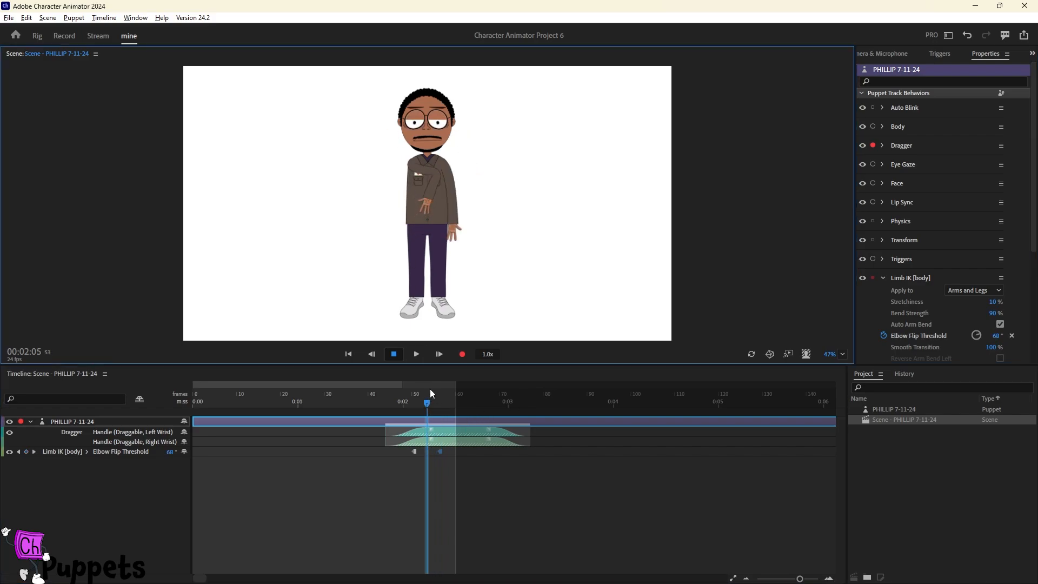
left_click_drag(427, 403, 441, 398)
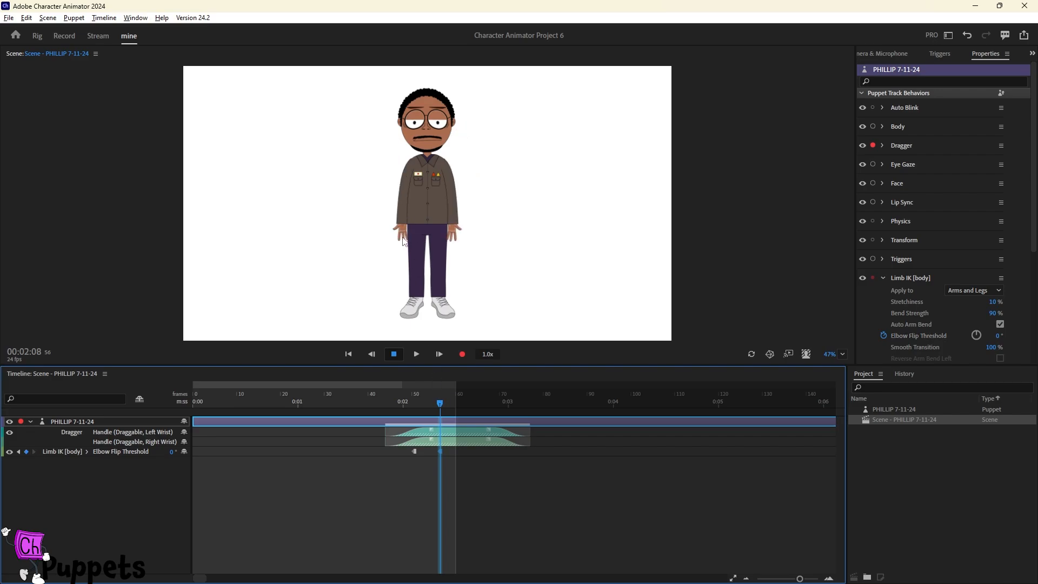
At frame 56, bring both hands together in front of the waist to test how the elbows bend.
left_click_drag(405, 232, 428, 206)
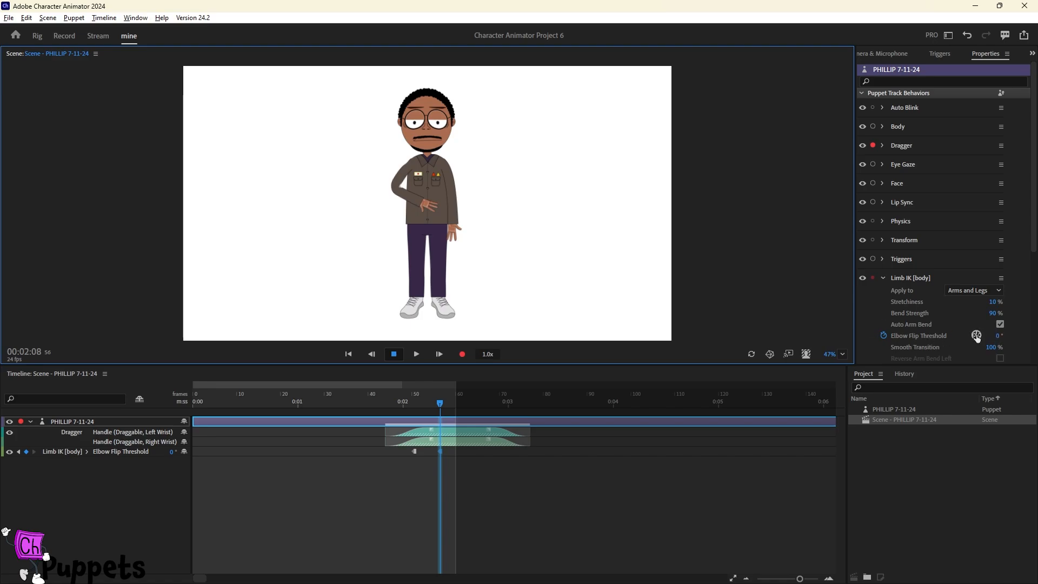
left_click(883, 278)
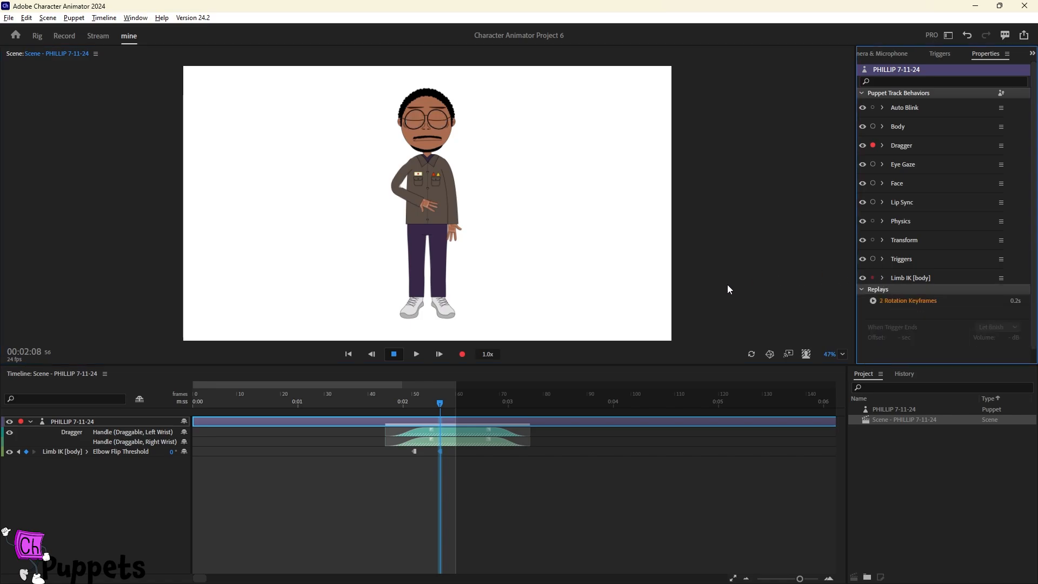
left_click_drag(445, 215, 446, 195)
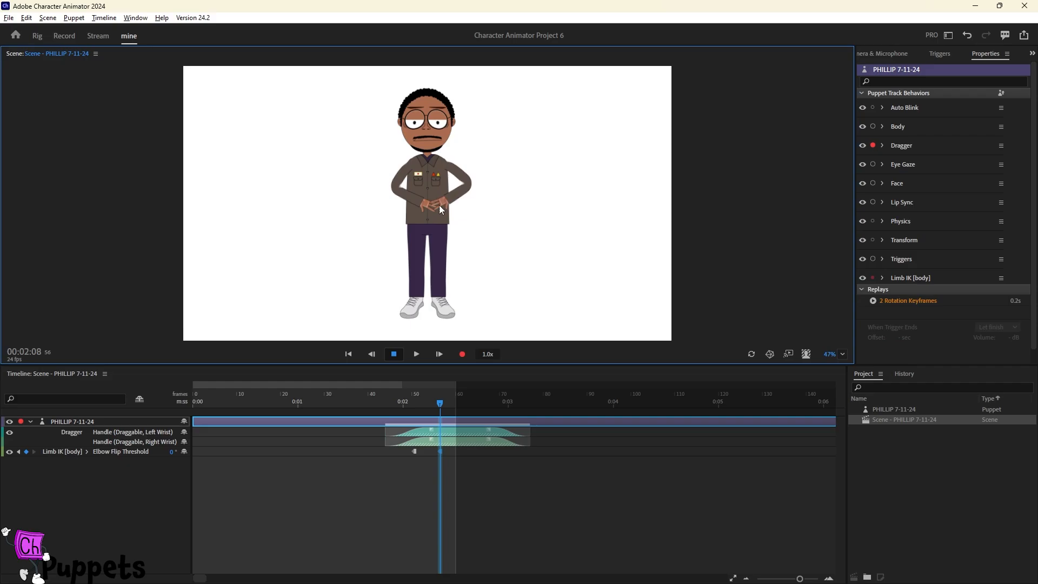
In rigging, remove all behaviors from the body layer.
left_click(37, 37)
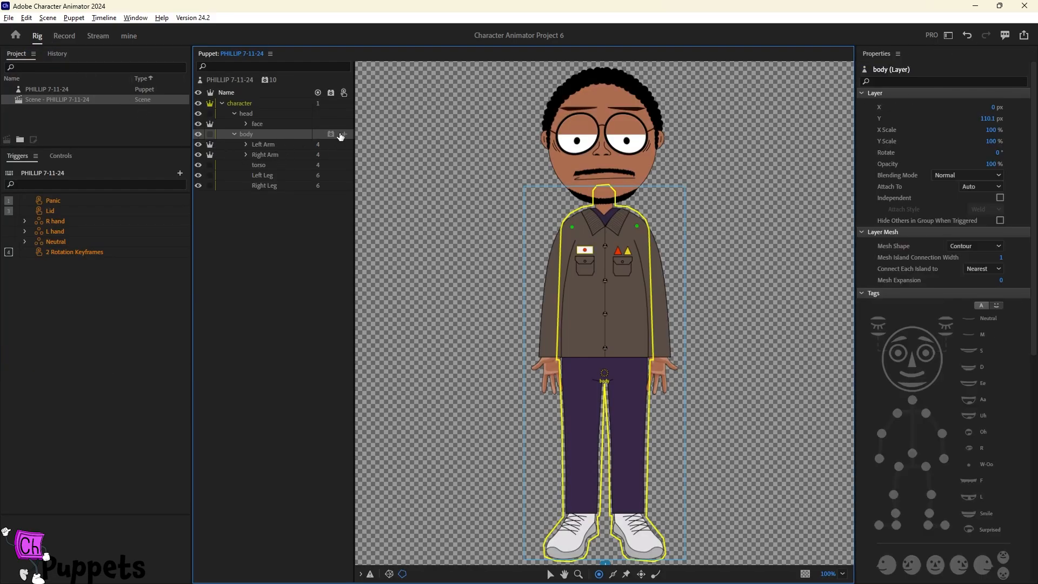
left_click(329, 139)
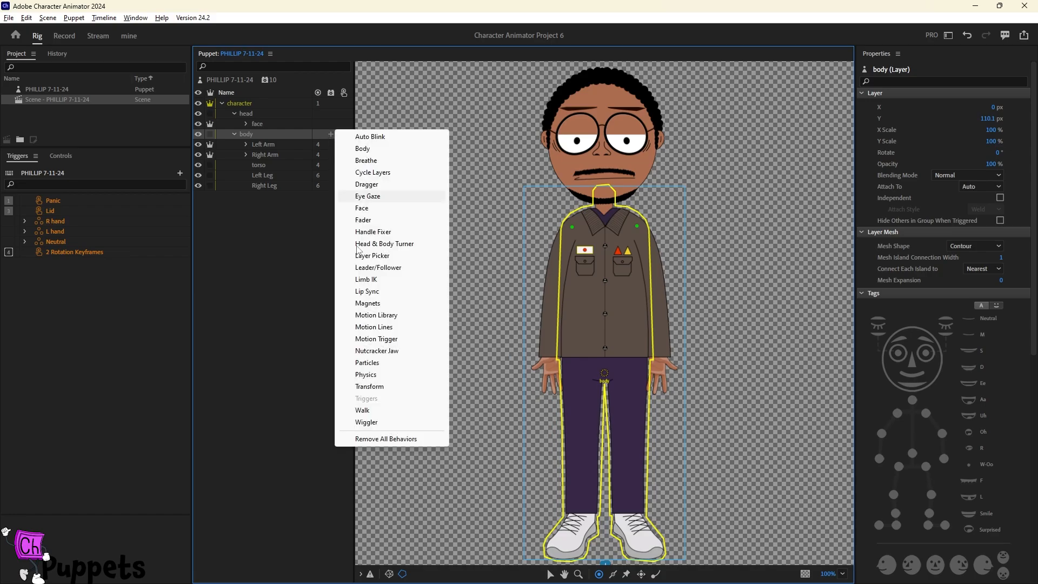
left_click(373, 439)
Add a Limb IK behavior to the Left Arm and Right Arm layers and examine each arm's settings.
left_click(271, 144)
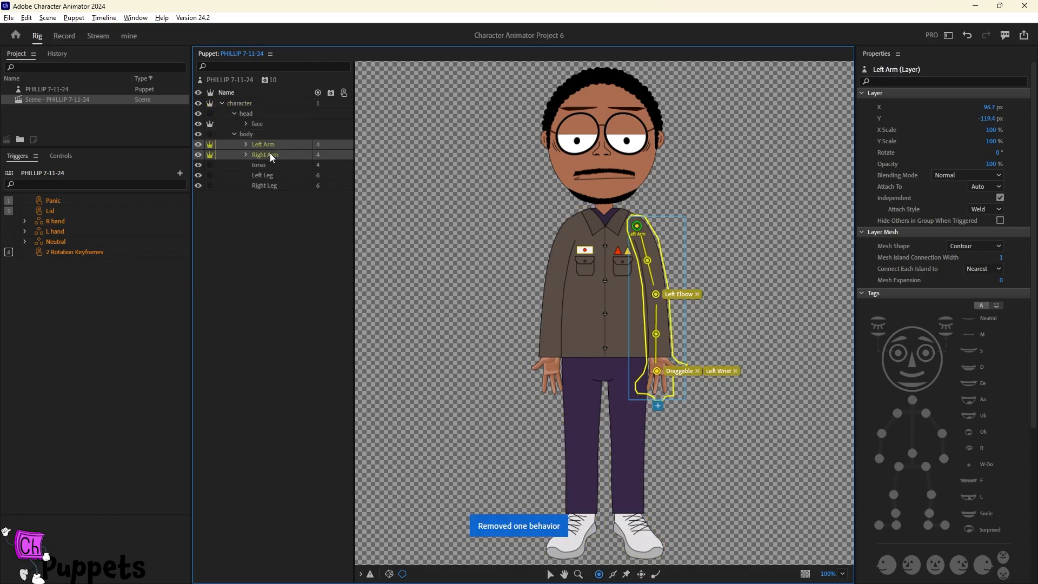
left_click(270, 154, "shift")
left_click(330, 145)
left_click(366, 291)
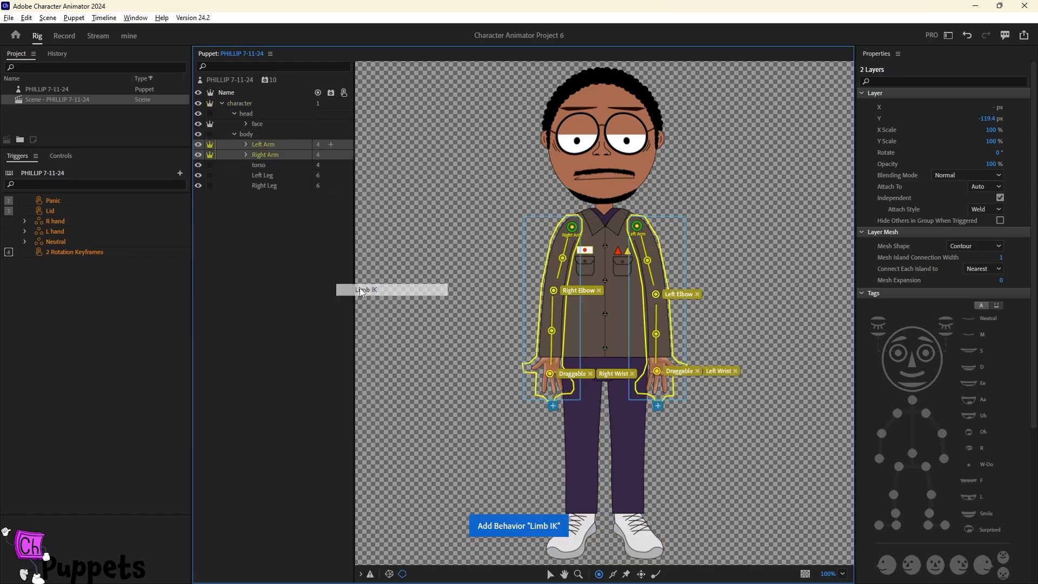
left_click(294, 155)
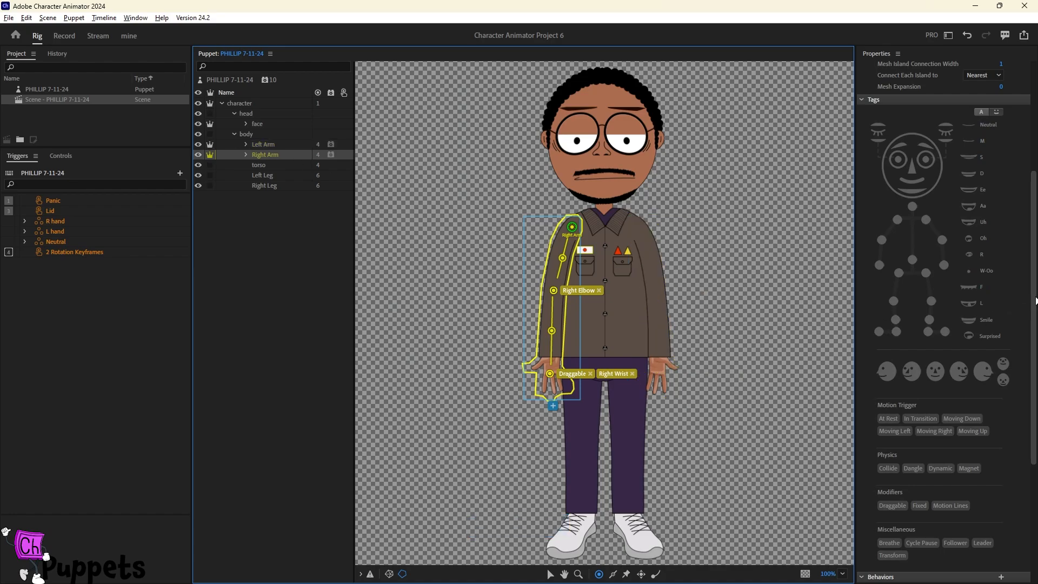
scroll(1033, 285, "down", 4)
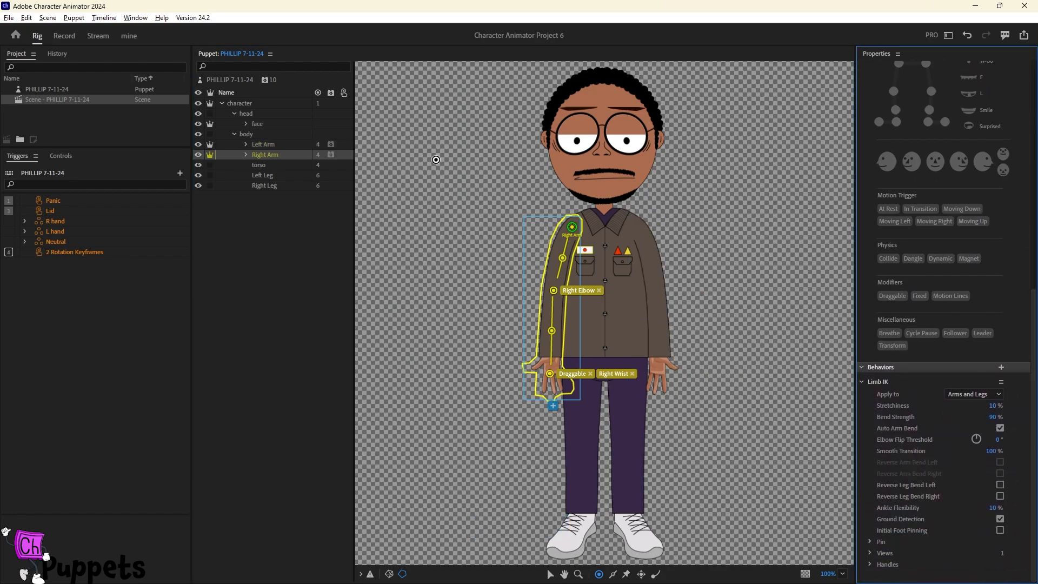
left_click(282, 146)
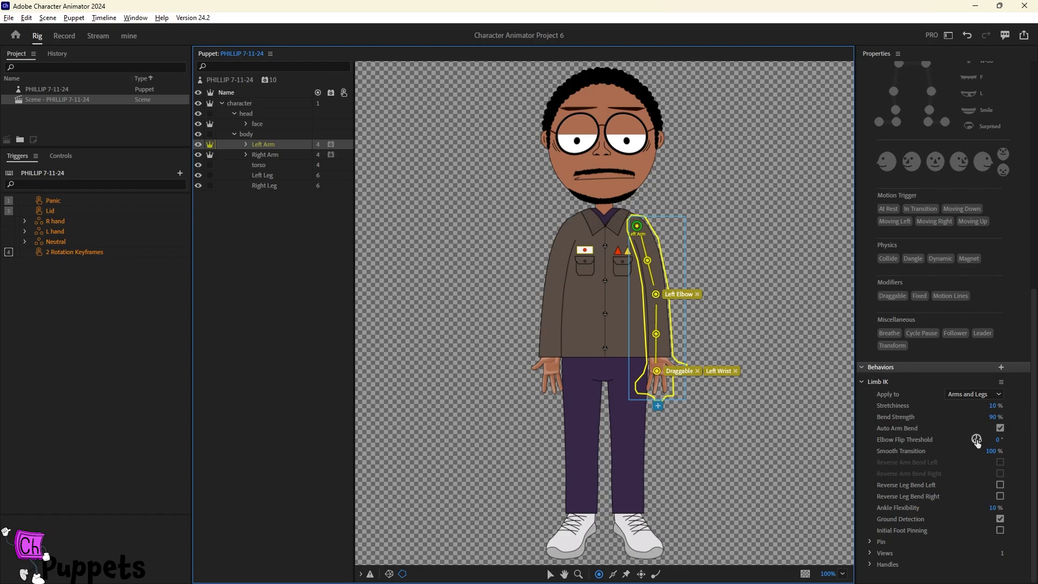
Undo adding Limb IK to the arm layers and removing the behavior from the body layer.
key("ctrl+z")
key("ctrl+z")
key("ctrl+z")
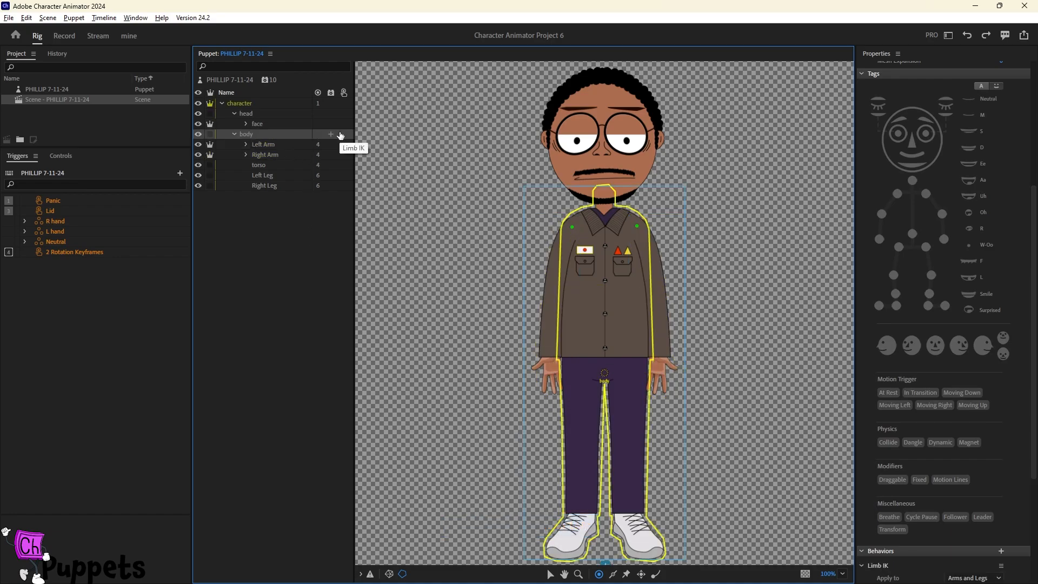
Assign the right hand's wave, show 2, show 1, thumbs up, Point and normal layers to the matching R hand triggers.
left_click(24, 241)
left_click(25, 231)
left_click(24, 221)
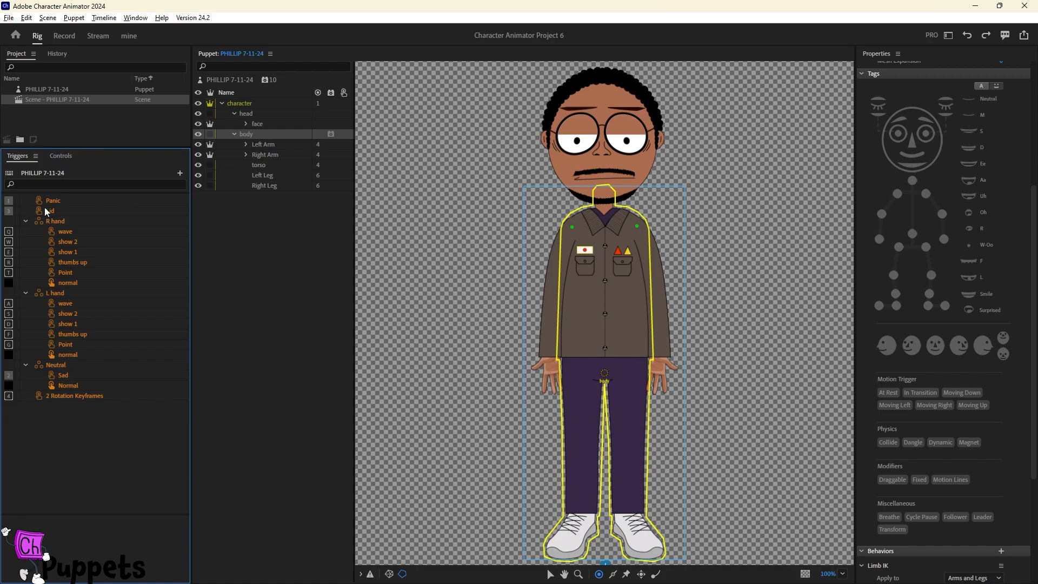
left_click(246, 144)
left_click(247, 237)
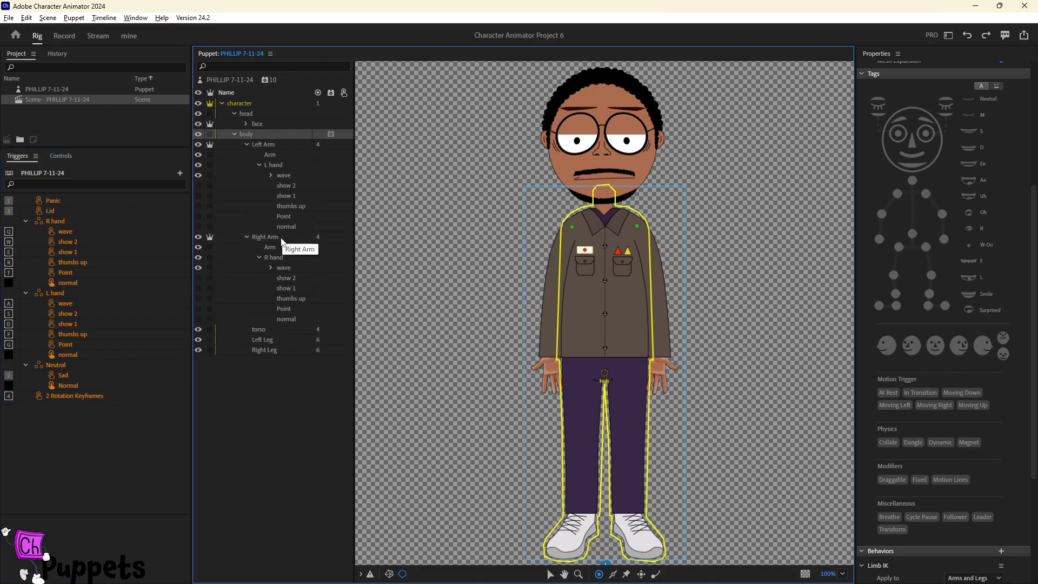
left_click_drag(284, 267, 68, 233)
left_click_drag(286, 278, 66, 242)
left_click_drag(286, 289, 71, 263)
left_click_drag(289, 316, 68, 282)
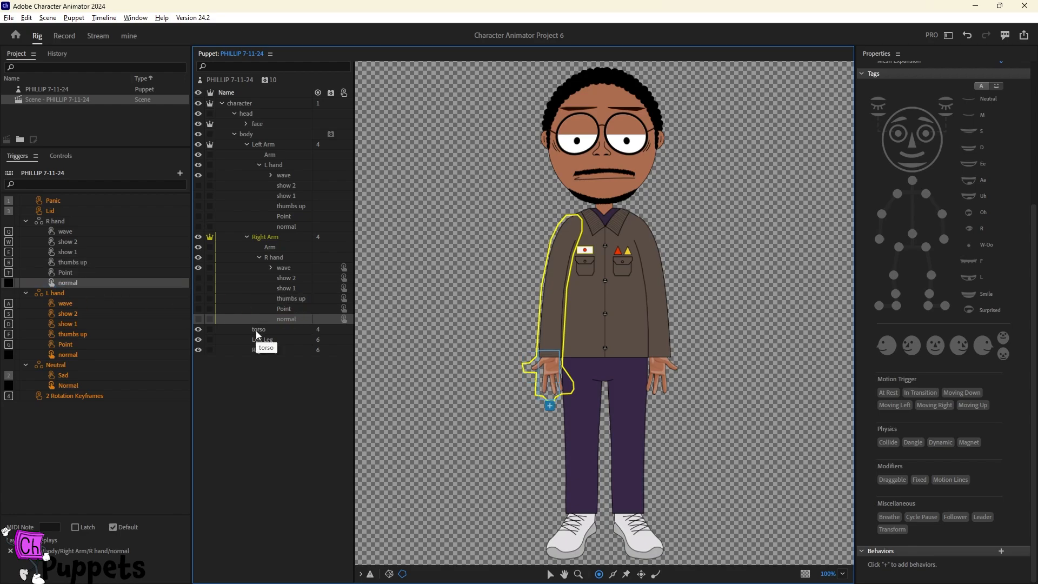
Assign the left hand's normal, Point, thumbs up, show 1, show 2 and wave layers to the matching L hand triggers.
left_click_drag(286, 226, 65, 344)
left_click_drag(290, 206, 68, 323)
left_click_drag(281, 175, 66, 302)
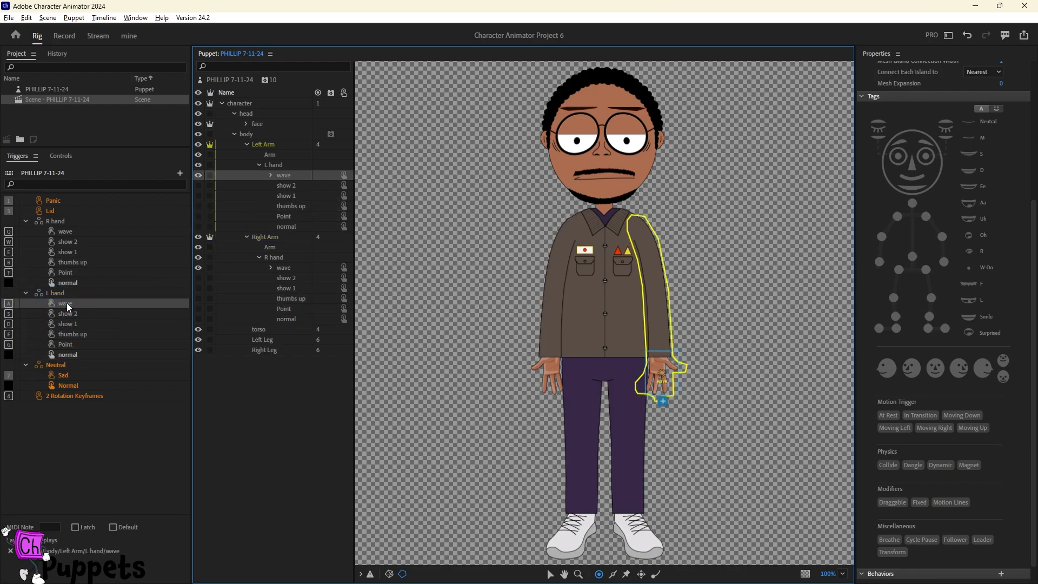
Assign the Panic layer inside the face group to the Panic trigger.
left_click(63, 375)
left_click(63, 367)
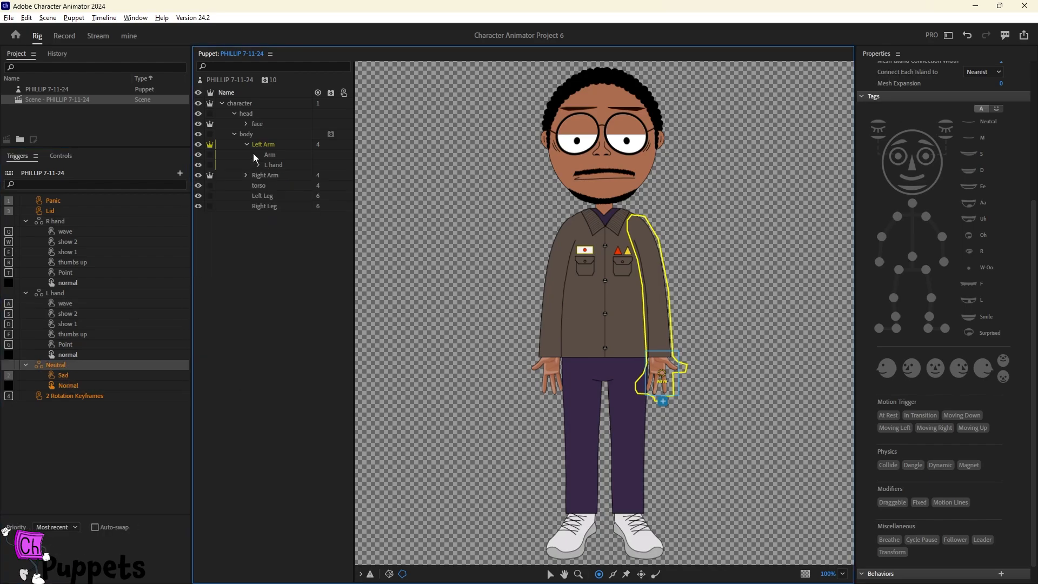
left_click(234, 133)
left_click(246, 123)
left_click_drag(271, 195, 64, 203)
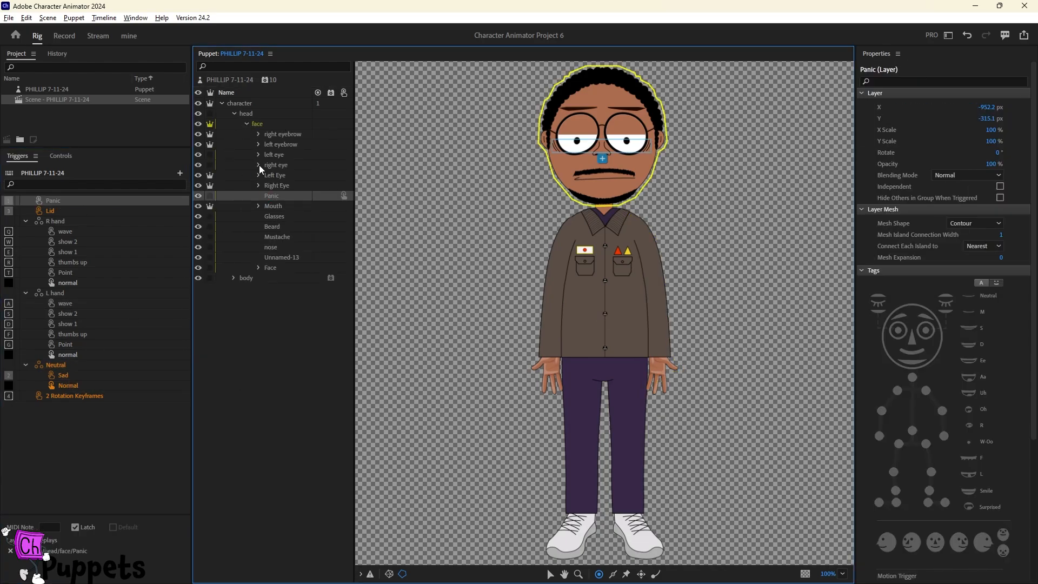
Assign the Left Blink and Right Blink layers from the eye groups to the Lid trigger.
left_click(258, 164)
left_click(257, 154)
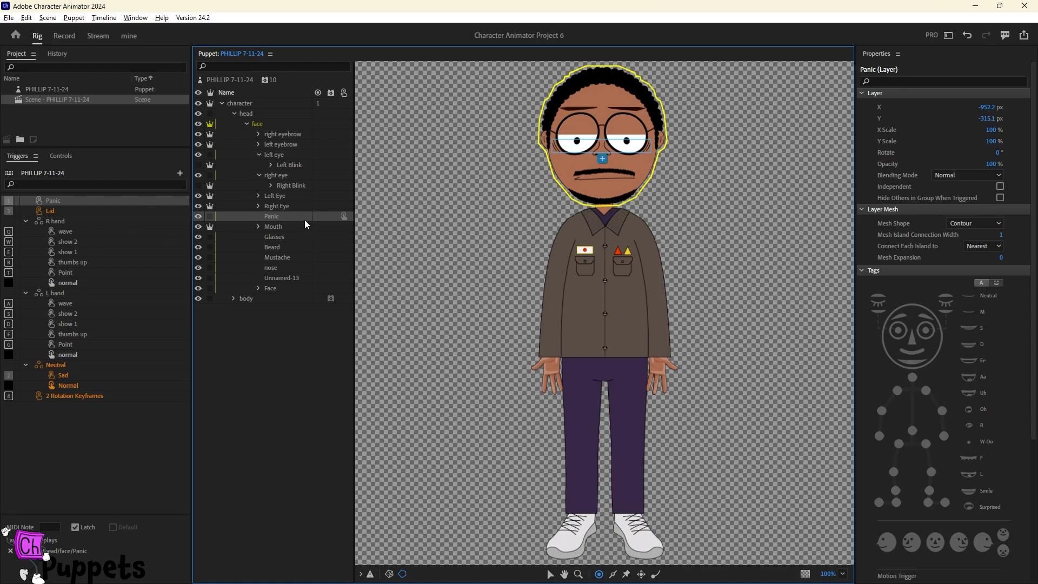
left_click(275, 186)
left_click(289, 165, "ctrl")
left_click_drag(289, 165, 50, 211)
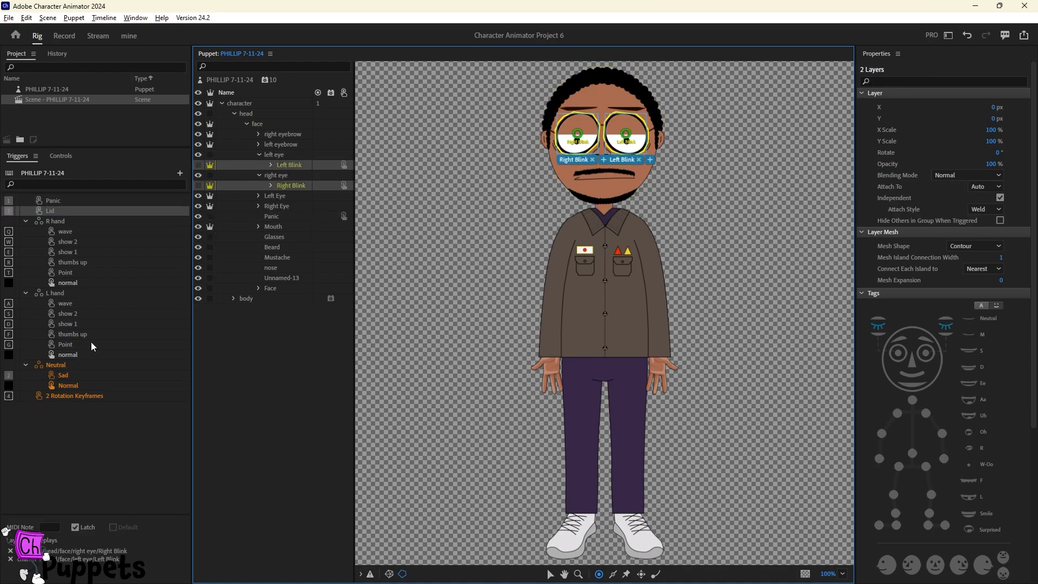
Assign the Sad and Normal layers in the mouth's Neutral group to the matching triggers of the Neutral swap set.
left_click(258, 226)
left_click(259, 226)
left_click(68, 384)
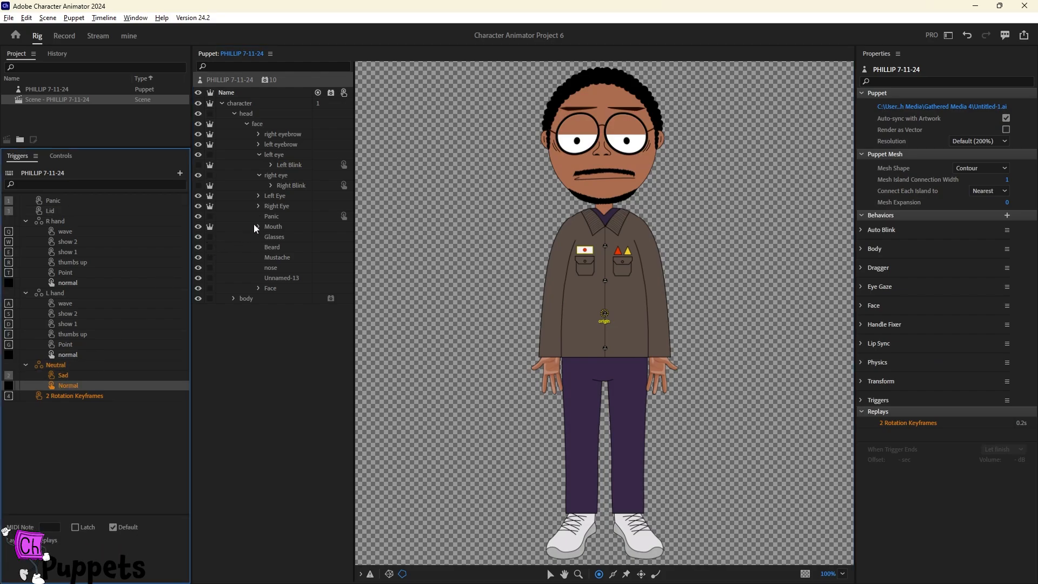
left_click(258, 225)
left_click(270, 237)
left_click_drag(293, 246, 115, 377)
left_click(300, 258)
left_click(80, 396)
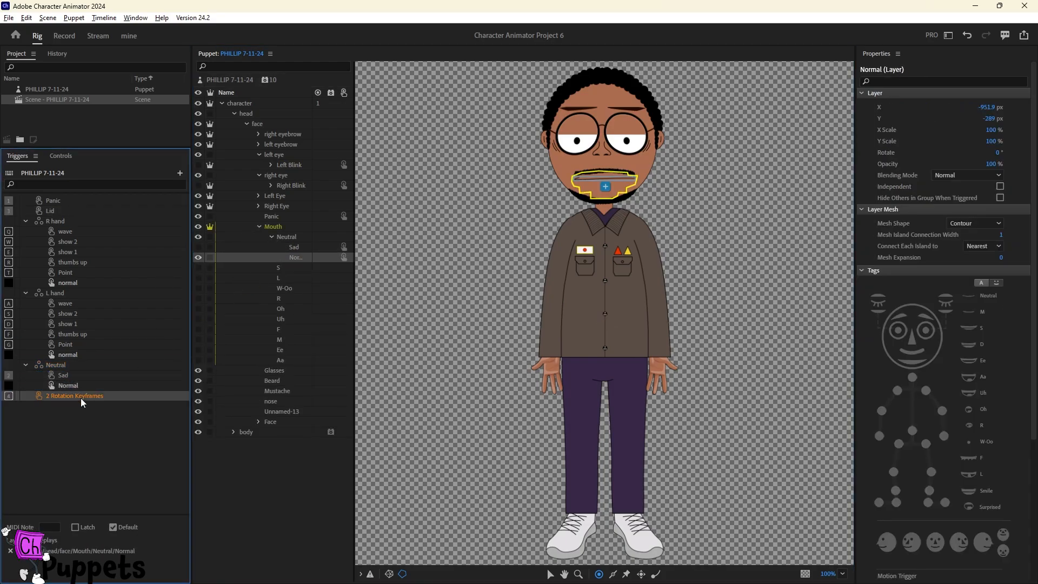
Turn on Latch for all triggers in the R hand and L hand swap sets.
left_click(72, 354)
left_click(69, 303, "shift")
left_click(70, 282, "ctrl")
left_click(67, 235, "shift")
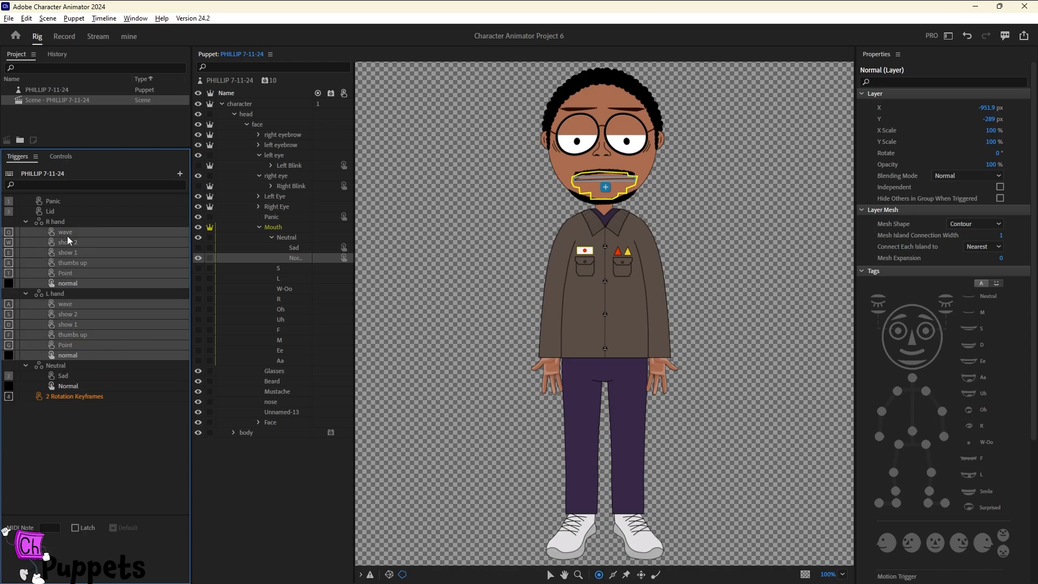
left_click(75, 528)
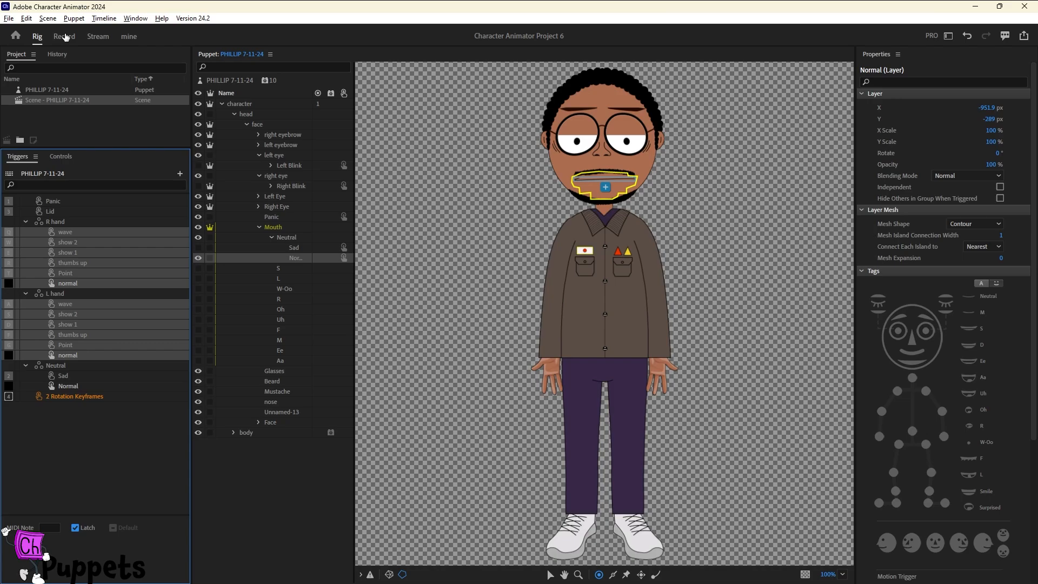
left_click(119, 405)
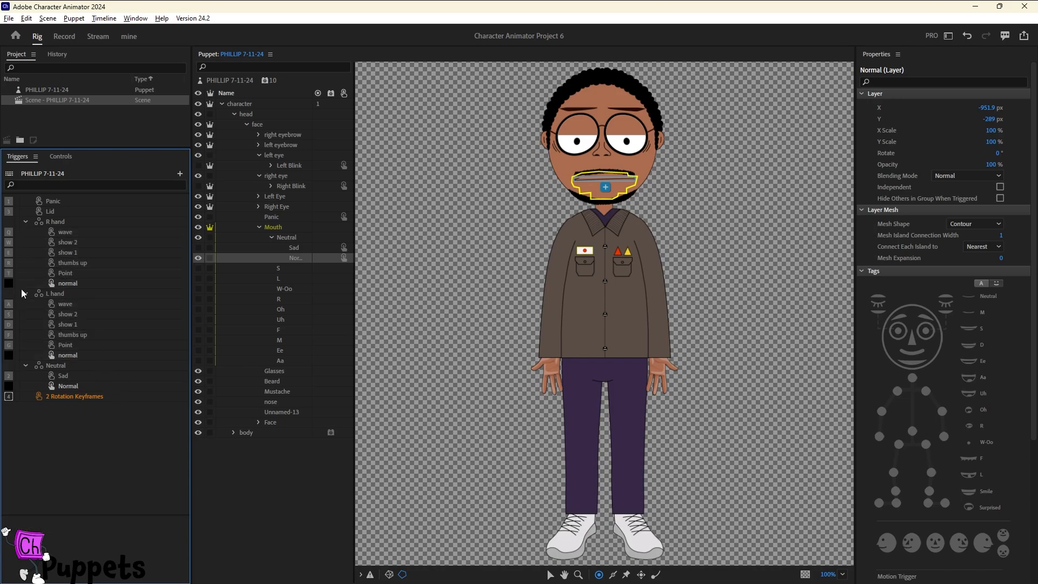
Arm the Triggers behavior in the mine workspace and raise both of the puppet's hands beside its head to test the arms.
left_click(65, 37)
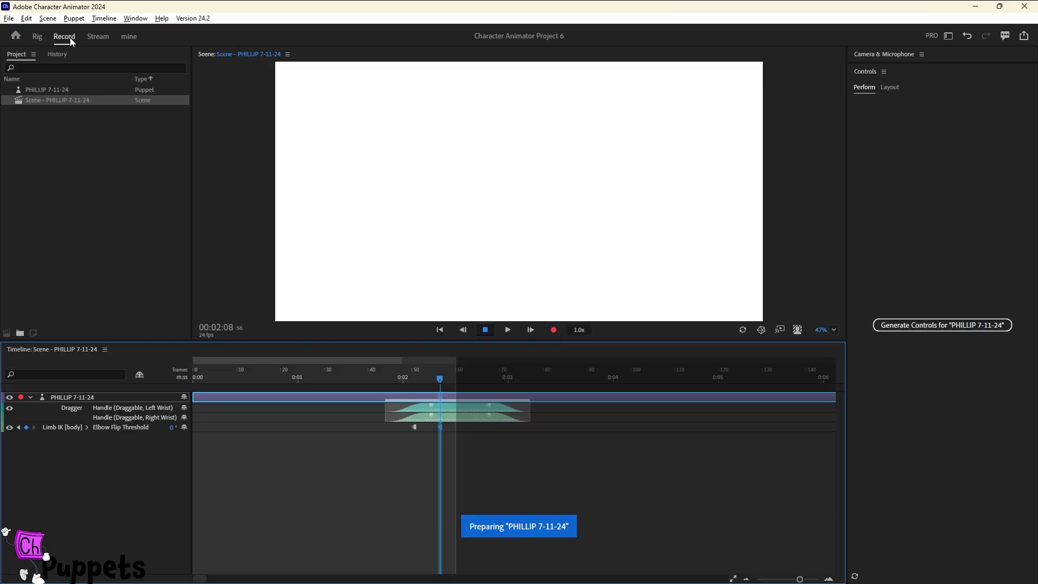
left_click(133, 37)
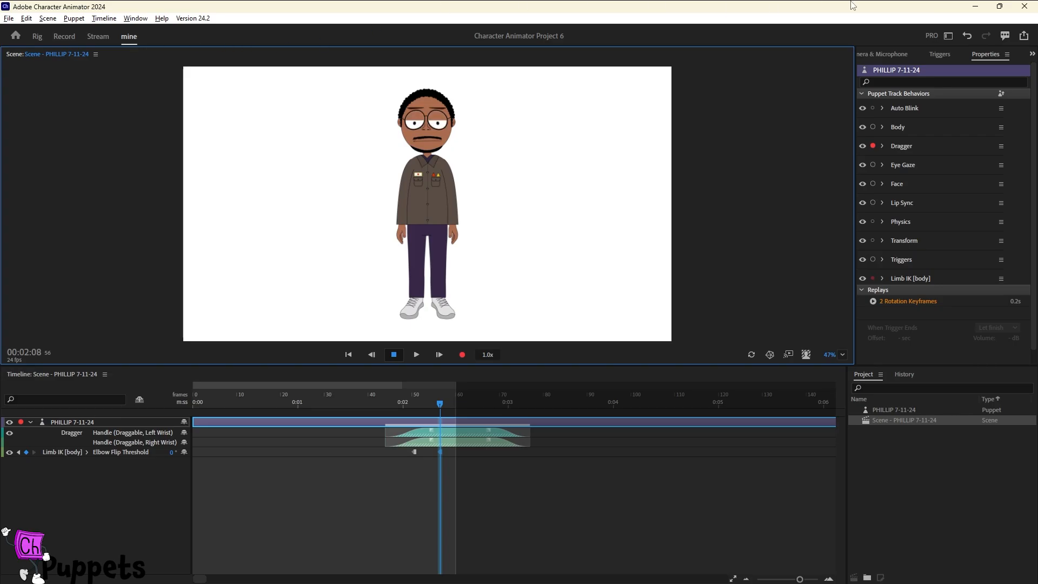
left_click(872, 259)
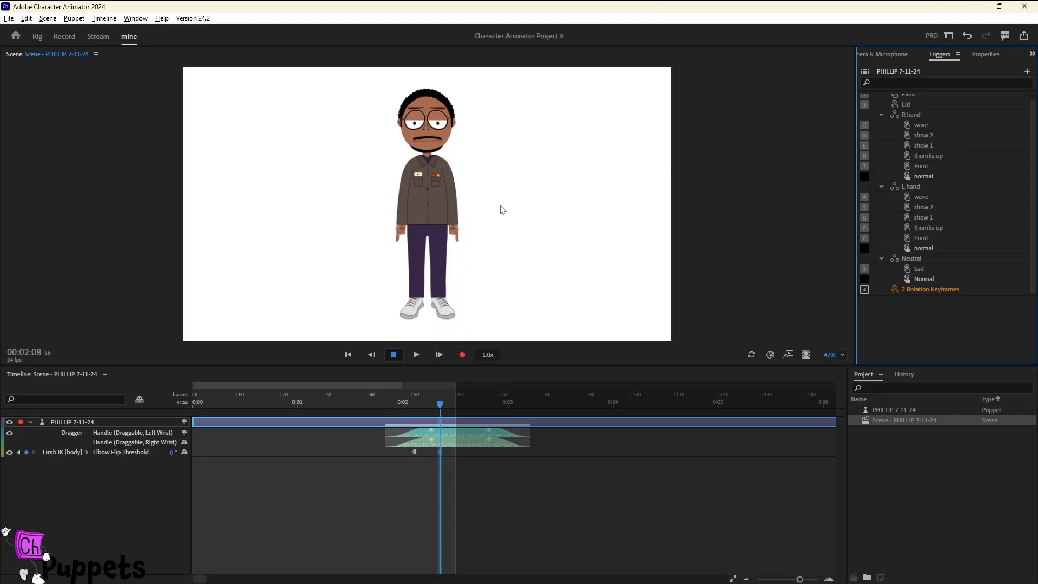
left_click_drag(459, 233, 478, 145)
left_click_drag(400, 233, 378, 133)
Examine the body's Limb IK settings, including Auto Arm Bend, Elbow Flip Threshold and the reverse bend options.
left_click(884, 54)
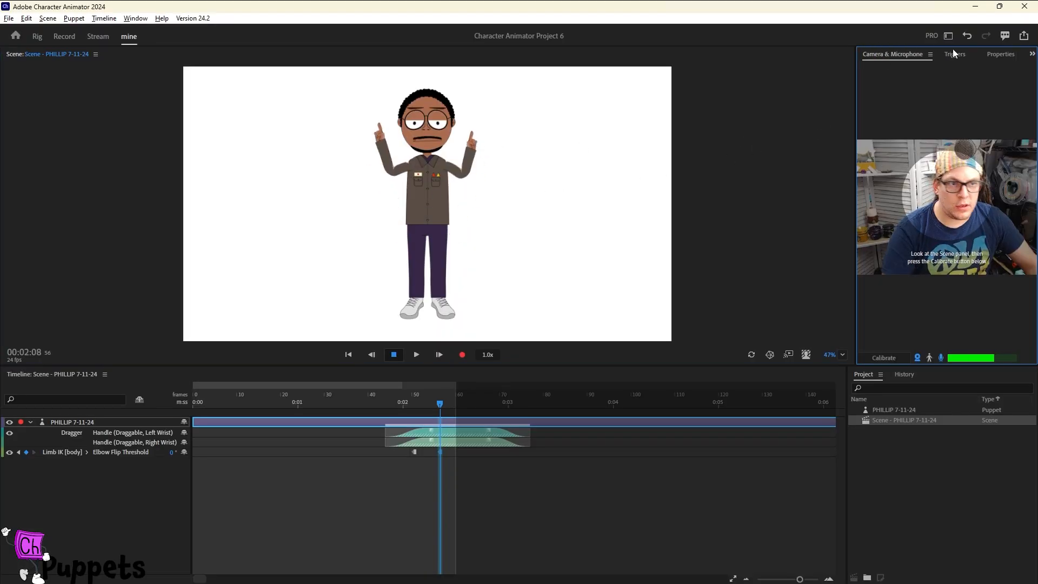
left_click(989, 55)
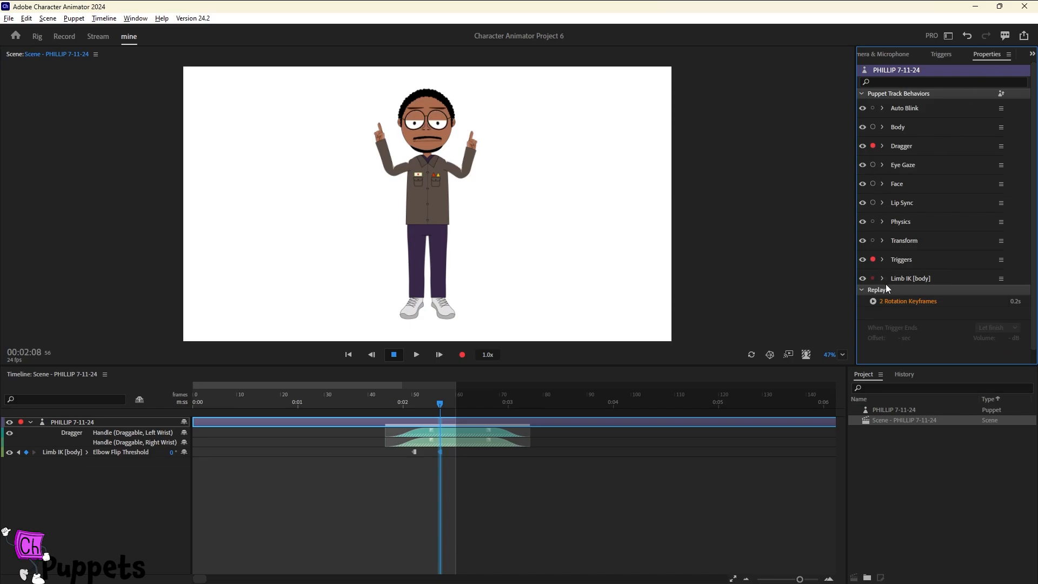
left_click(910, 273)
scroll(997, 236, "down", 5)
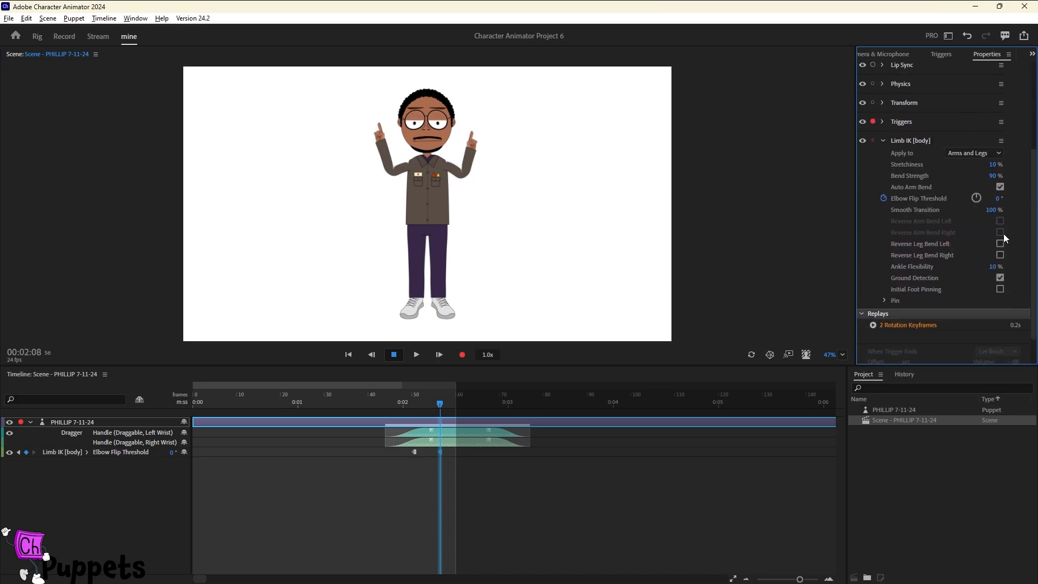
scroll(1016, 222, "up", 1)
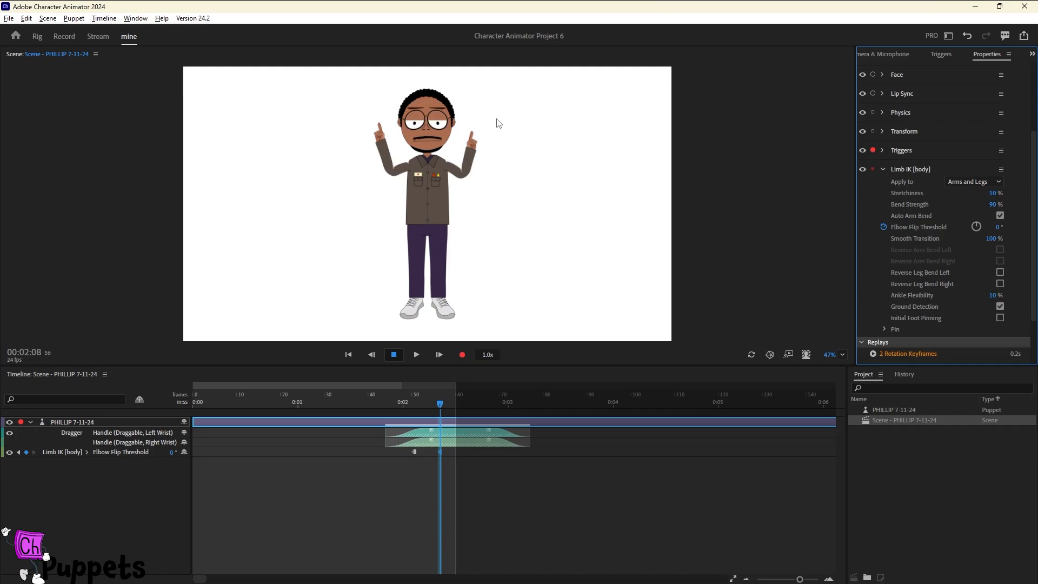
Copy the media files into the project folder and export the puppet as PHILLIP 7-11-24.puppet to the Reddit asker's folder in Q and A, overwriting the existing file.
left_click(9, 18)
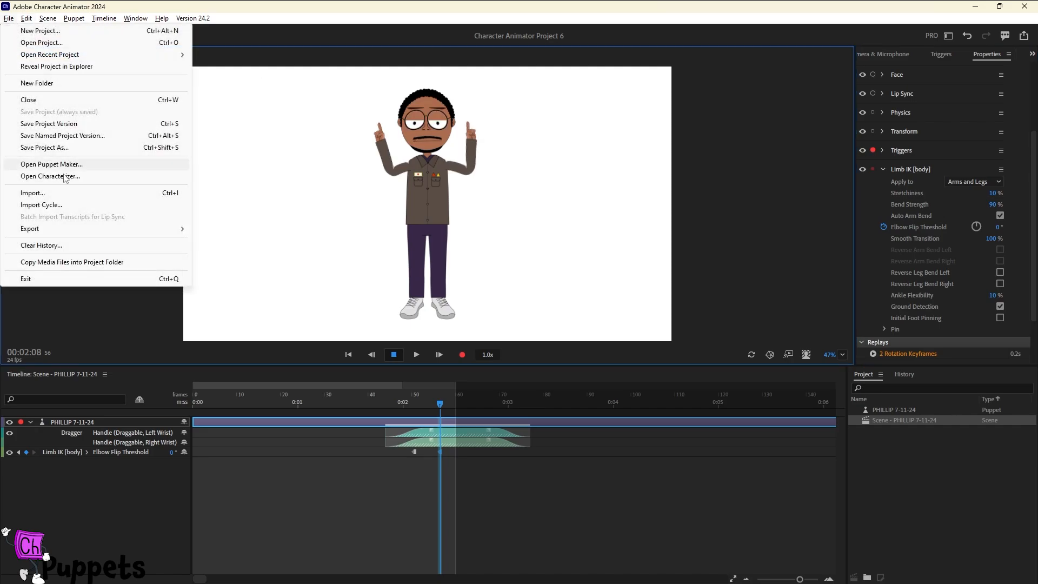
left_click(70, 262)
left_click(9, 18)
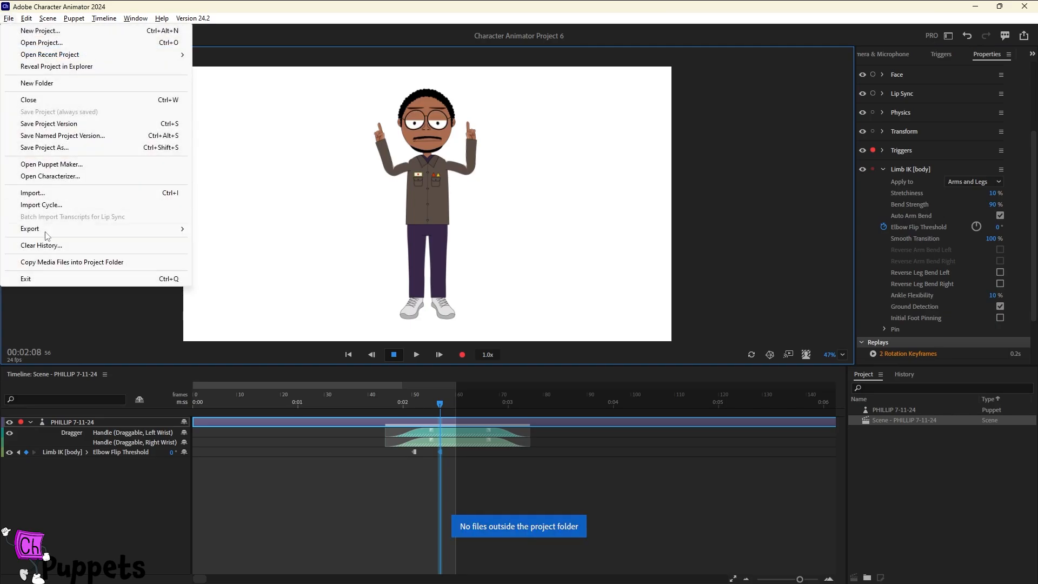
mouse_move(108, 230)
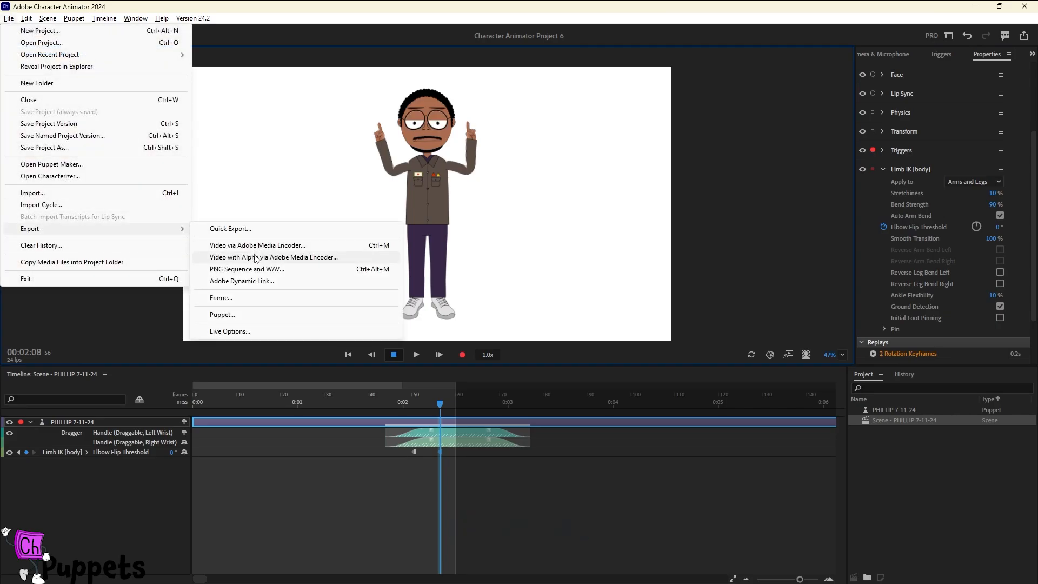
left_click(232, 314)
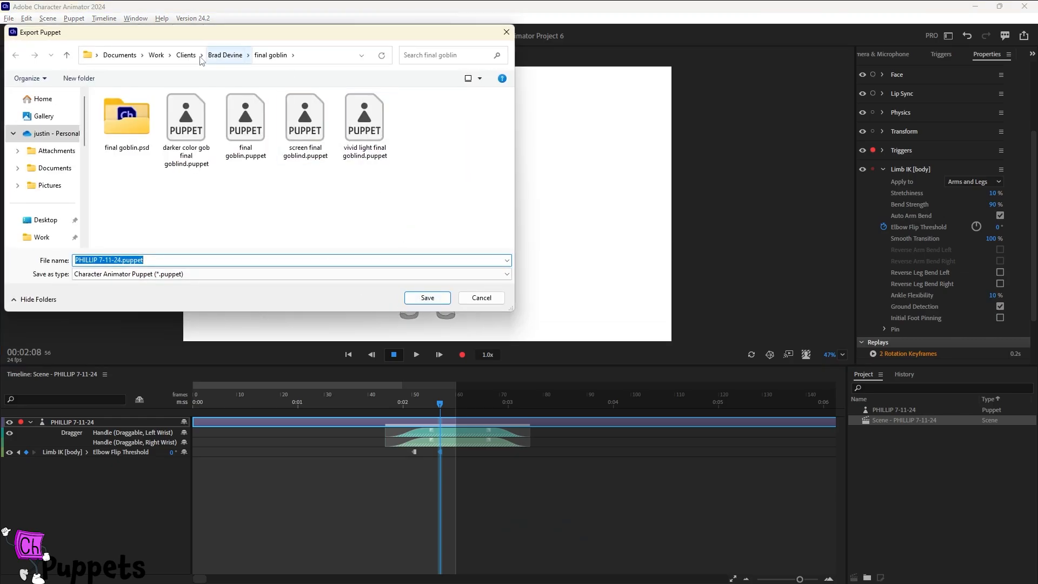
left_click(156, 54)
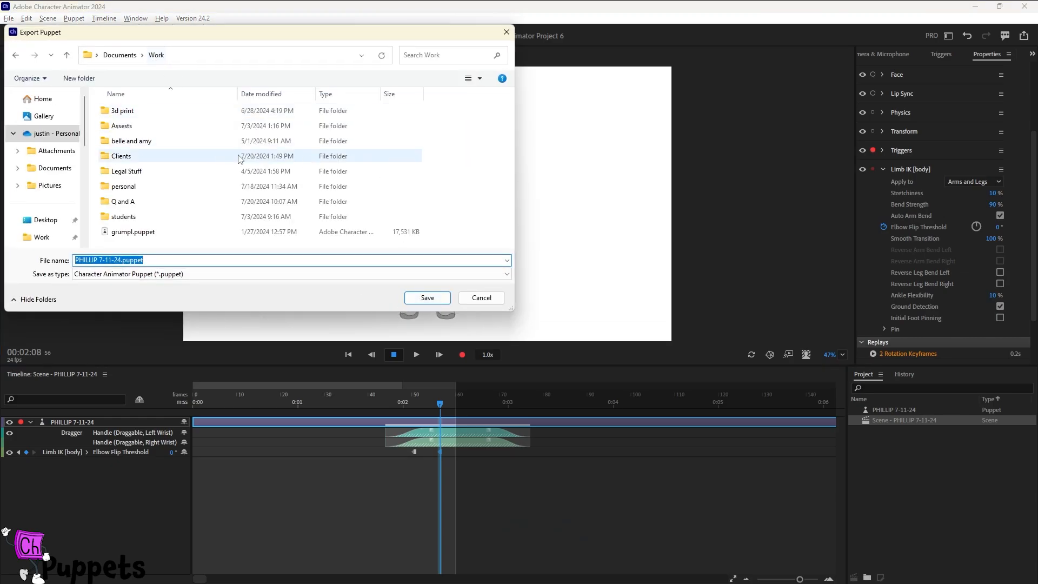
double_click(127, 201)
double_click(133, 125)
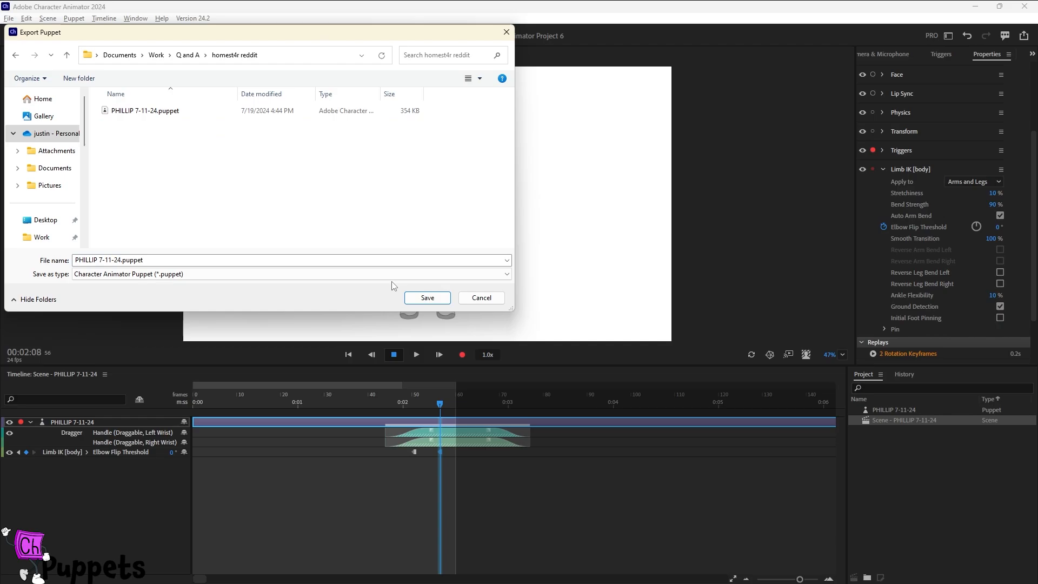
left_click(427, 297)
left_click(320, 193)
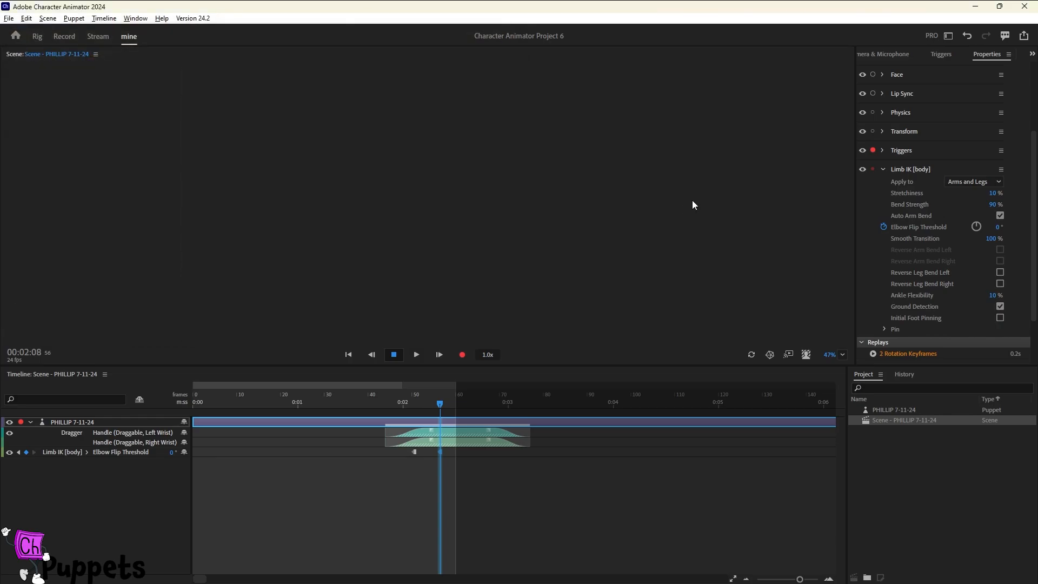